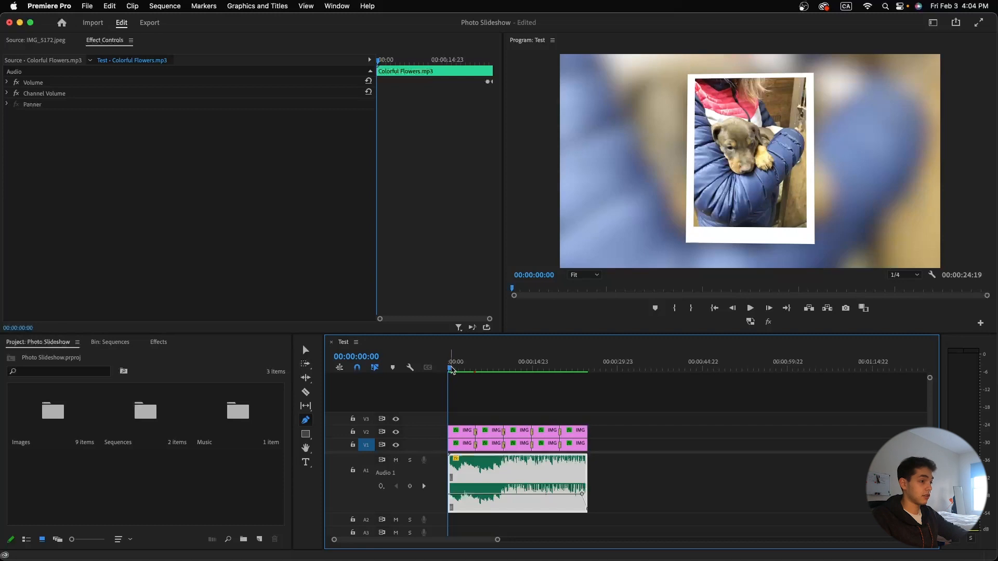
Create a sequence named "Awesome Slide Show" in the Sequences bin from the custom 1080p HD preset.
click(152, 422)
click(151, 422)
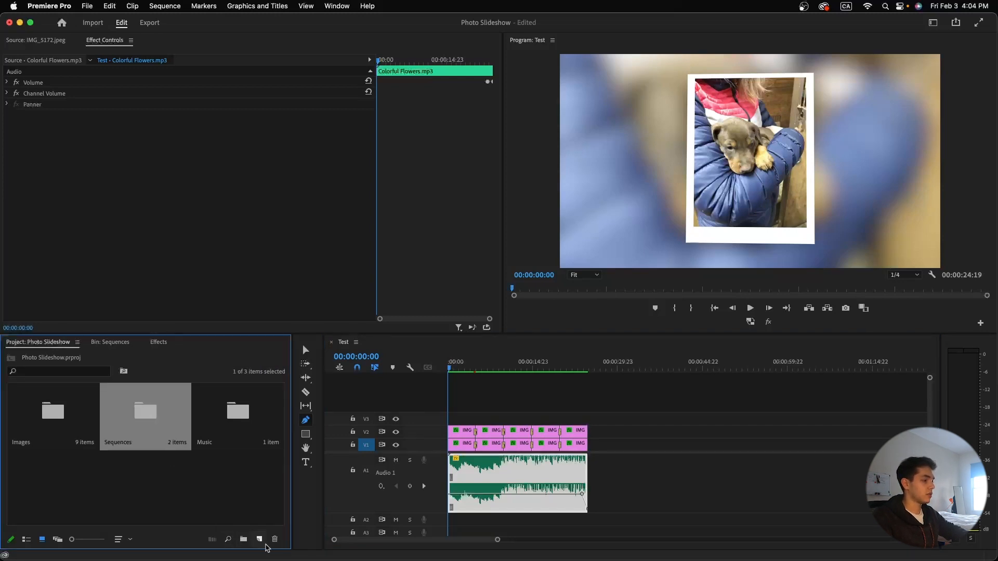
click(260, 540)
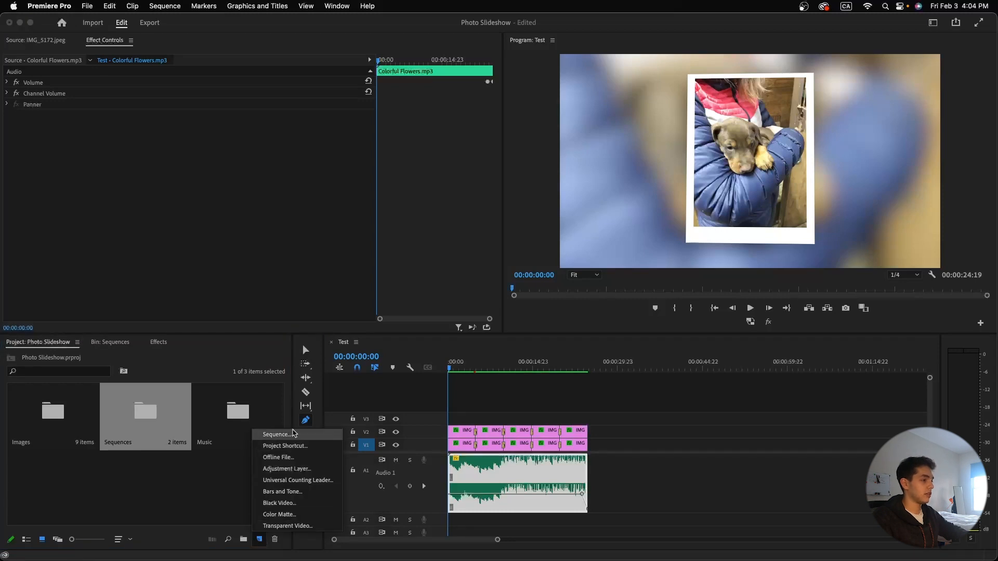
click(292, 436)
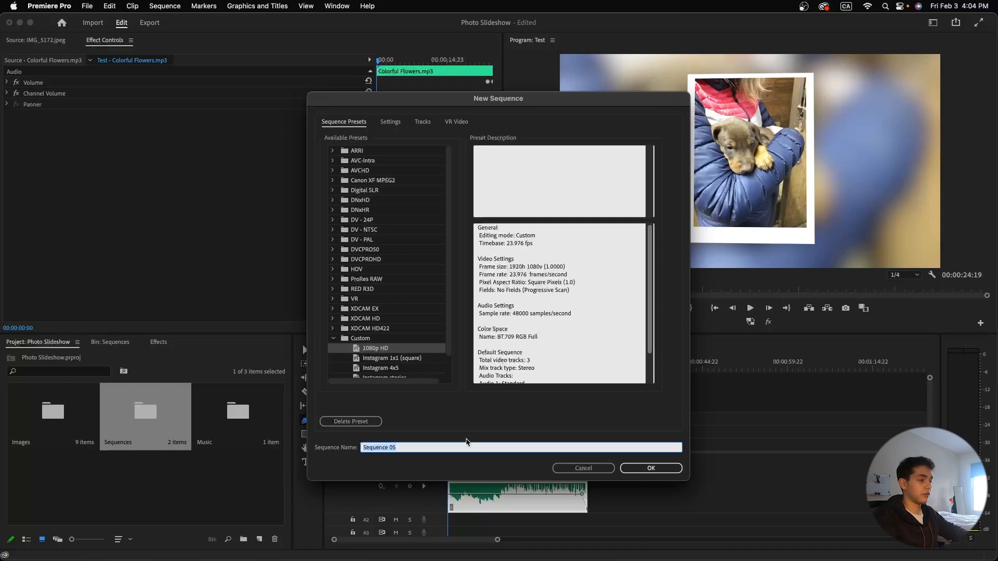
key(BackSpace)
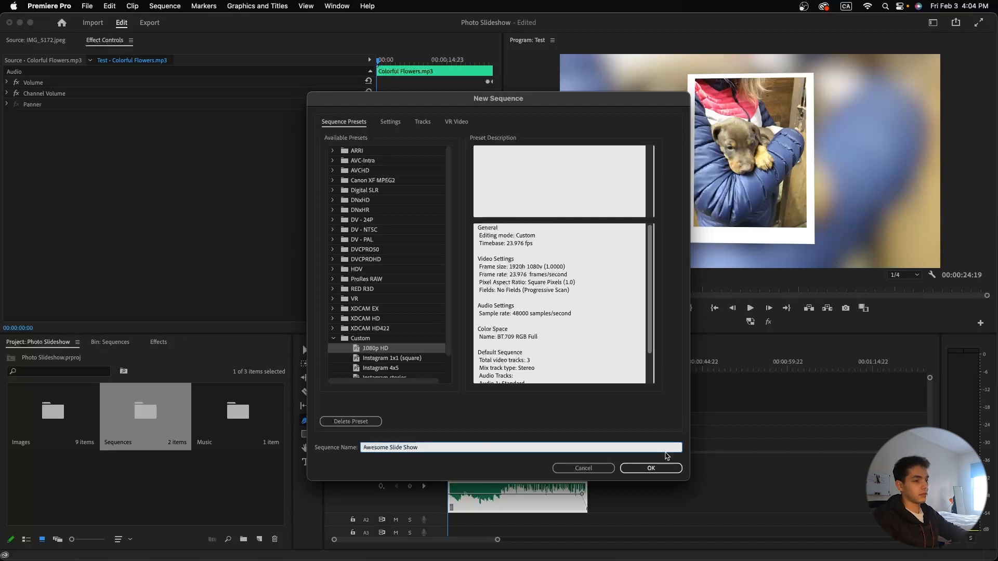
click(656, 468)
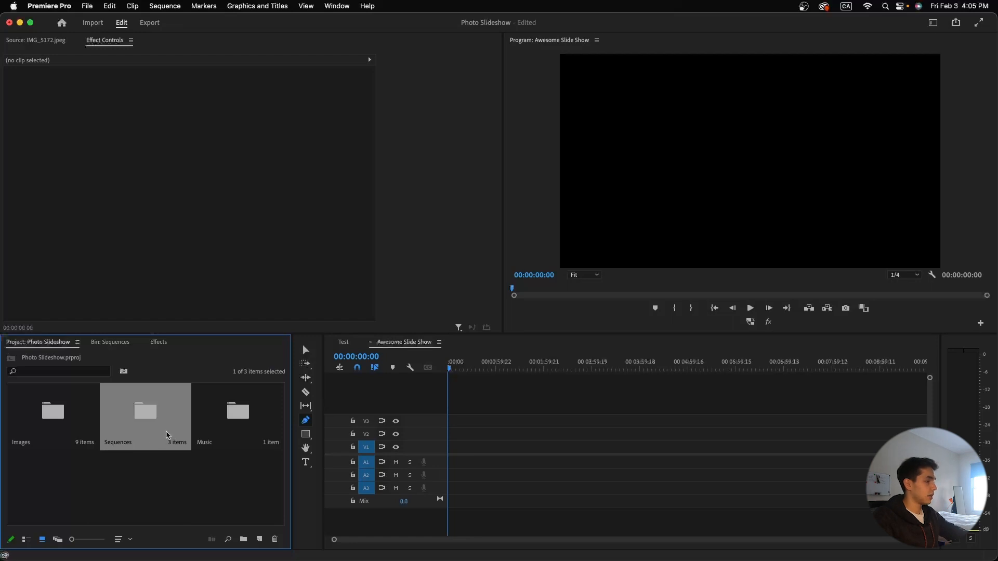
Place the seven still photos from IMG_8902 through IMG_5172.jpeg in the Images bin at the start of track V1.
double_click(60, 424)
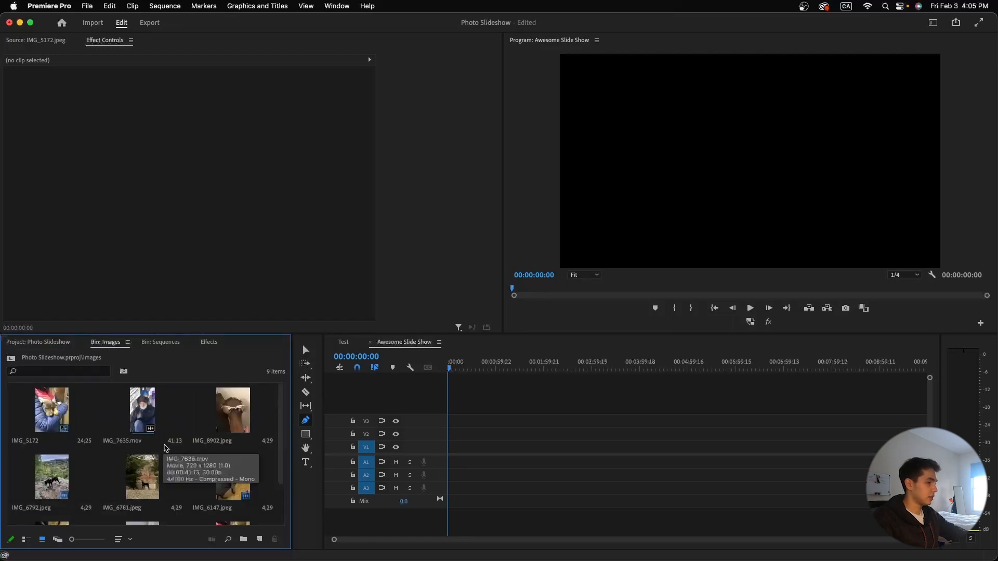
scroll(167, 443, down, 2)
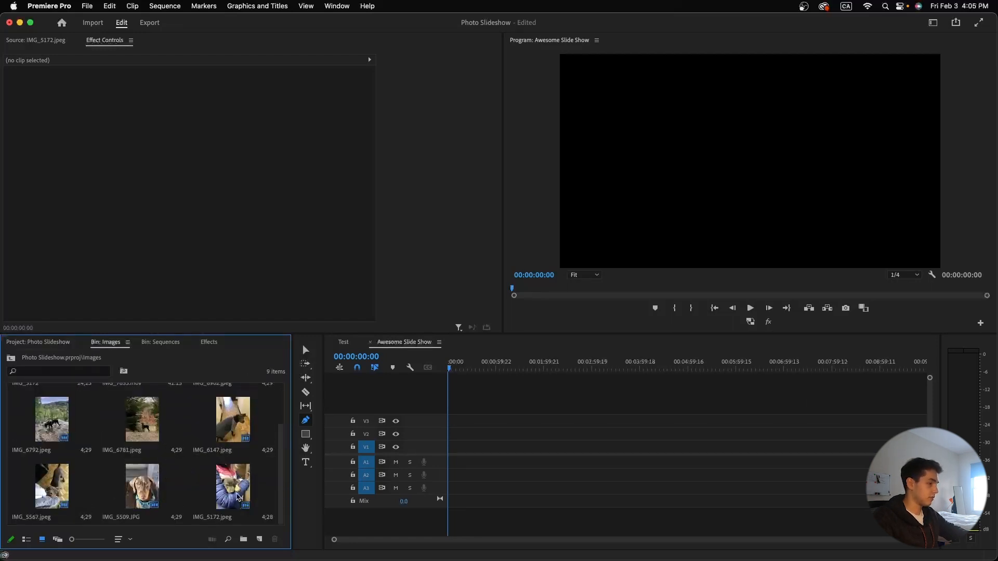
scroll(190, 483, up, 2)
scroll(207, 473, down, 2)
click(230, 474)
scroll(230, 474, up, 2)
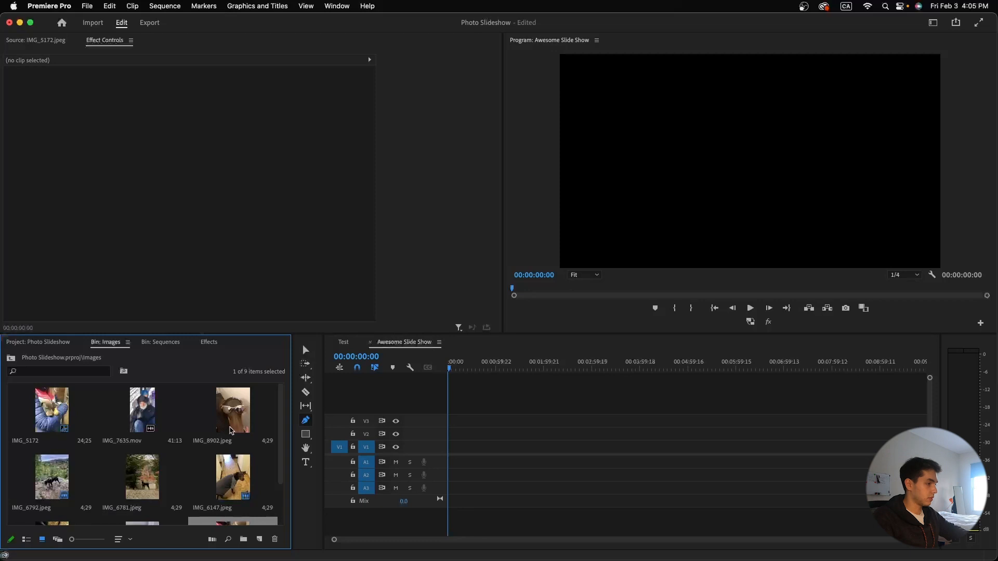
shift+click(233, 432)
drag(232, 431, 456, 449)
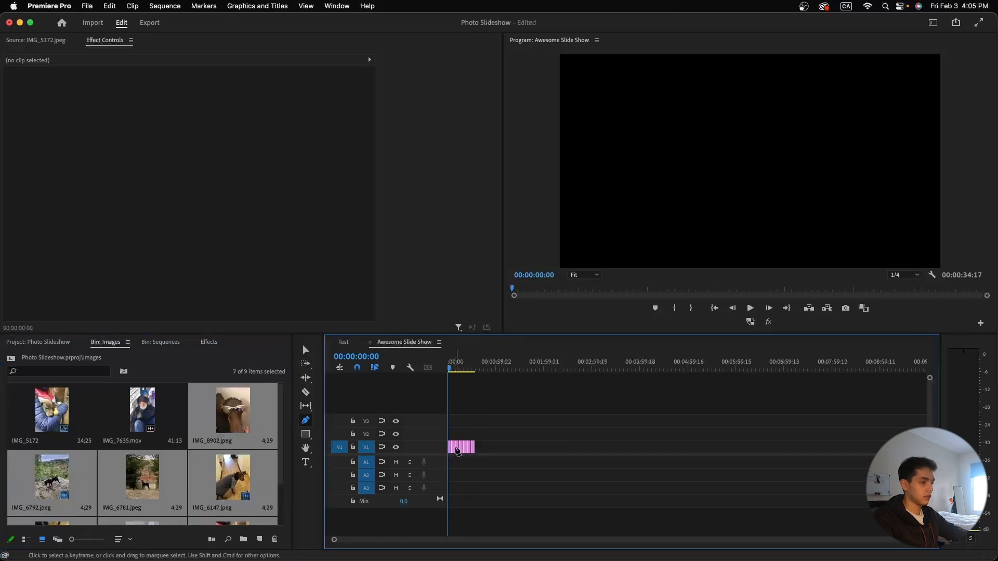
scroll(489, 450, up, 5)
scroll(489, 452, up, 6)
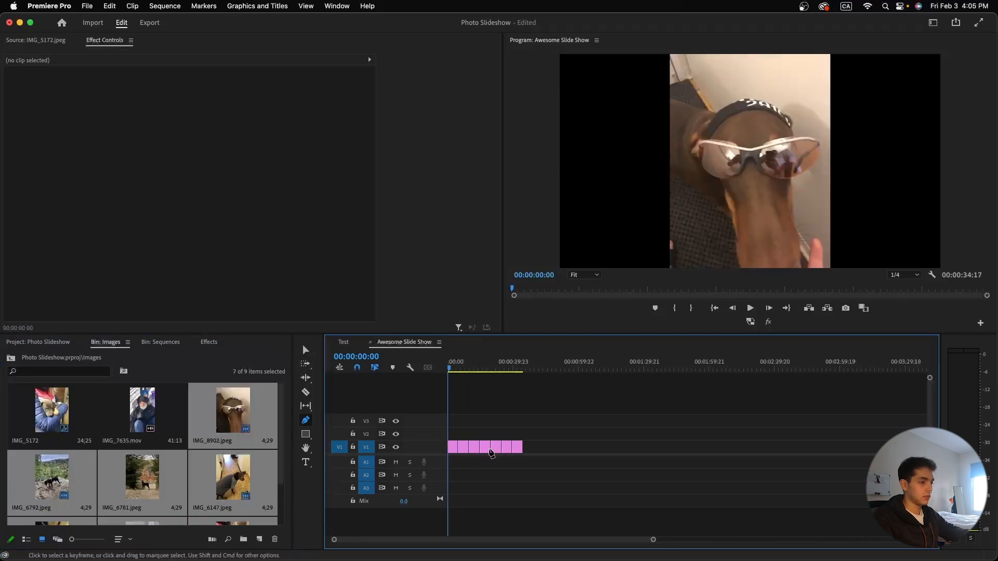
scroll(489, 453, left, 3)
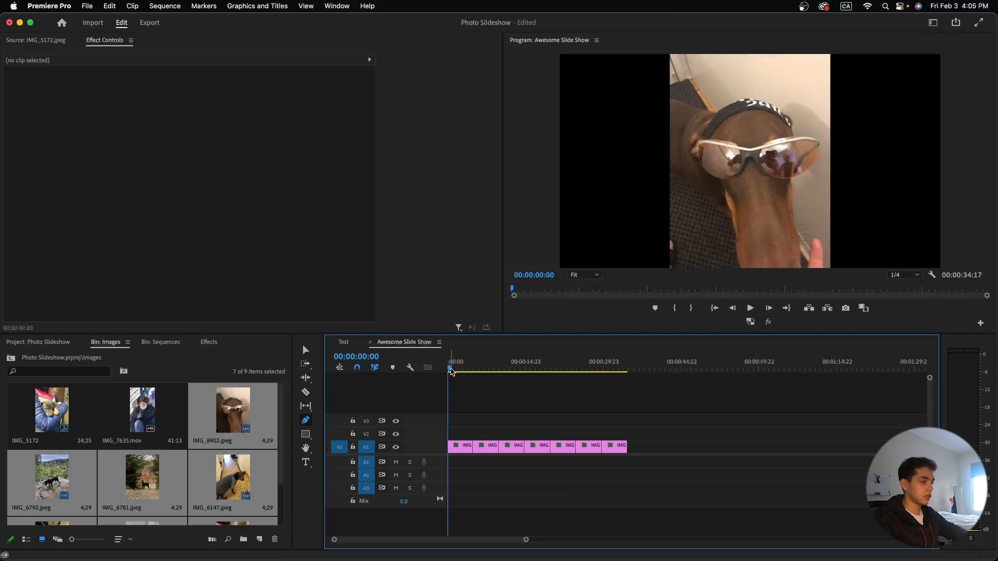
mouse_move(450, 370)
mouse_down()
mouse_move(627, 382)
mouse_move(446, 371)
mouse_up()
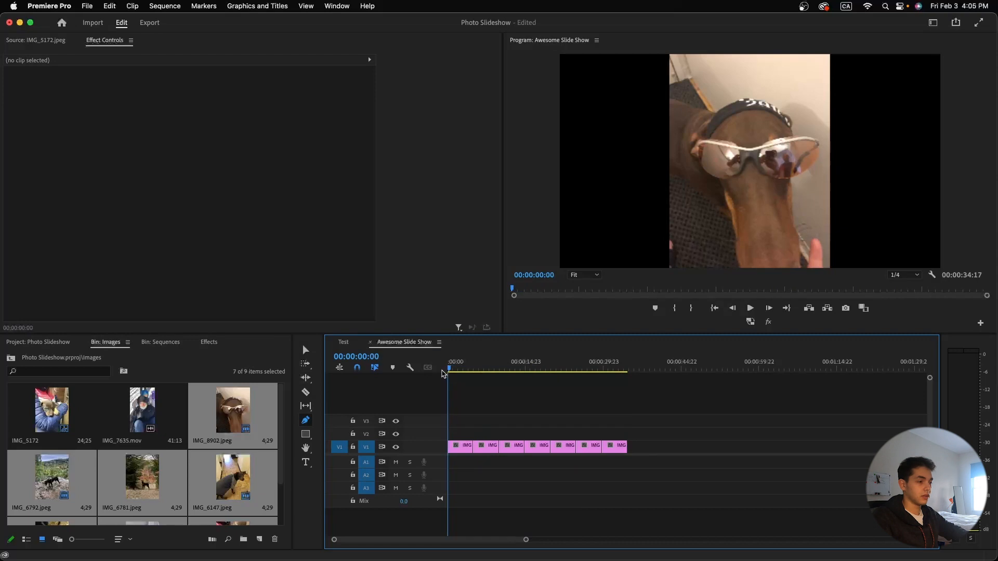
Ripple delete the sunglasses photo IMG_8902 and the autumn forest photo IMG_6781 from track V1.
click(464, 447)
key(alt+Delete)
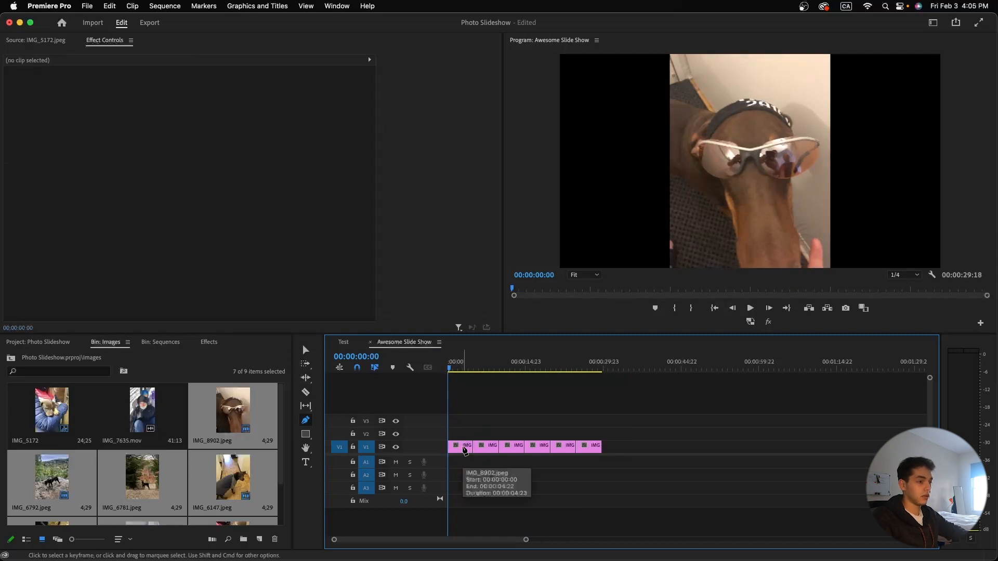
key(v)
click(458, 370)
drag(459, 372, 485, 382)
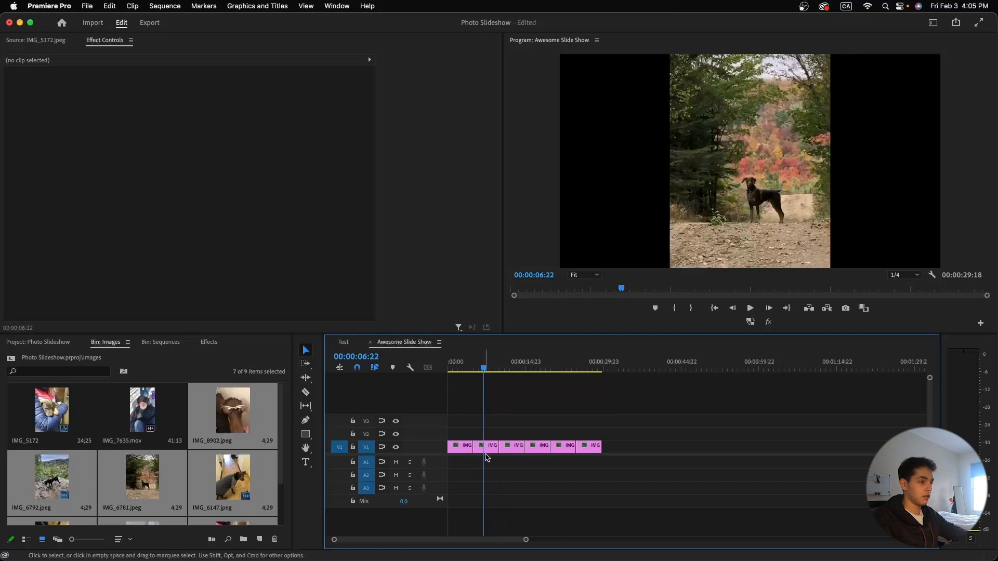
click(489, 449)
click(483, 371)
key(alt+BackSpace)
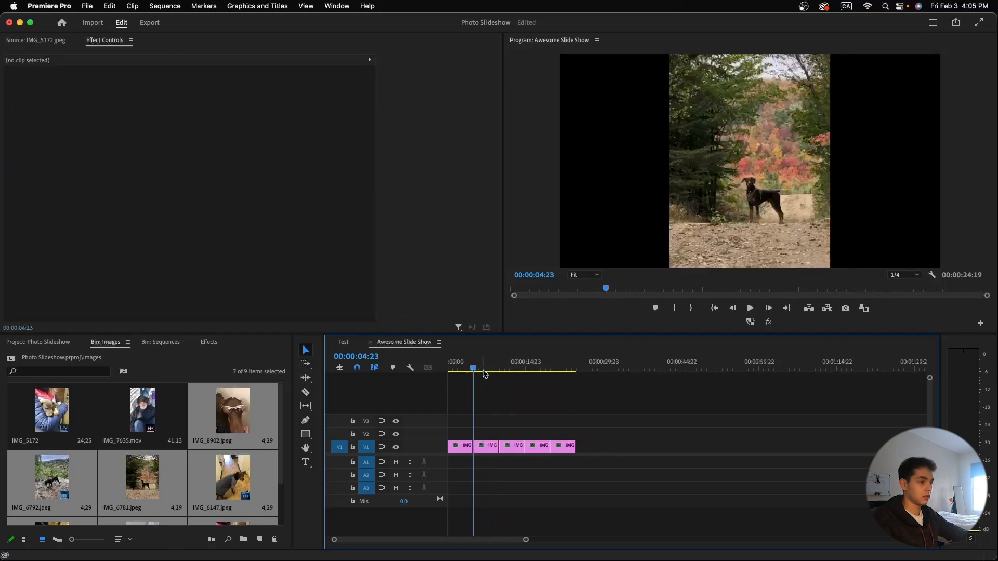
drag(484, 372, 427, 374)
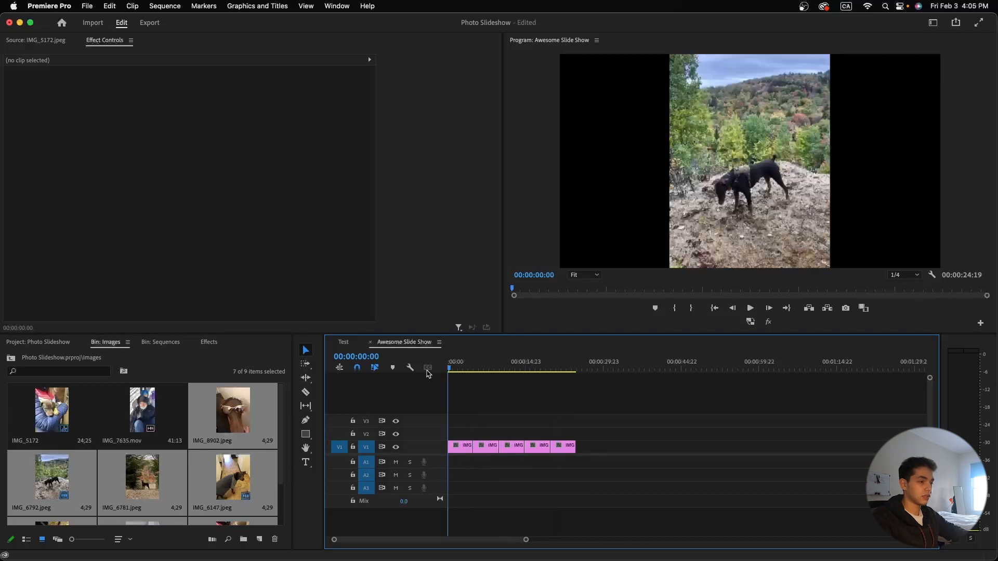
Reorder the V1 photos as IMG_5172, IMG_5509, IMG_5567, IMG_6147 and IMG_6792, without gaps.
click(564, 448)
drag(564, 450, 450, 447)
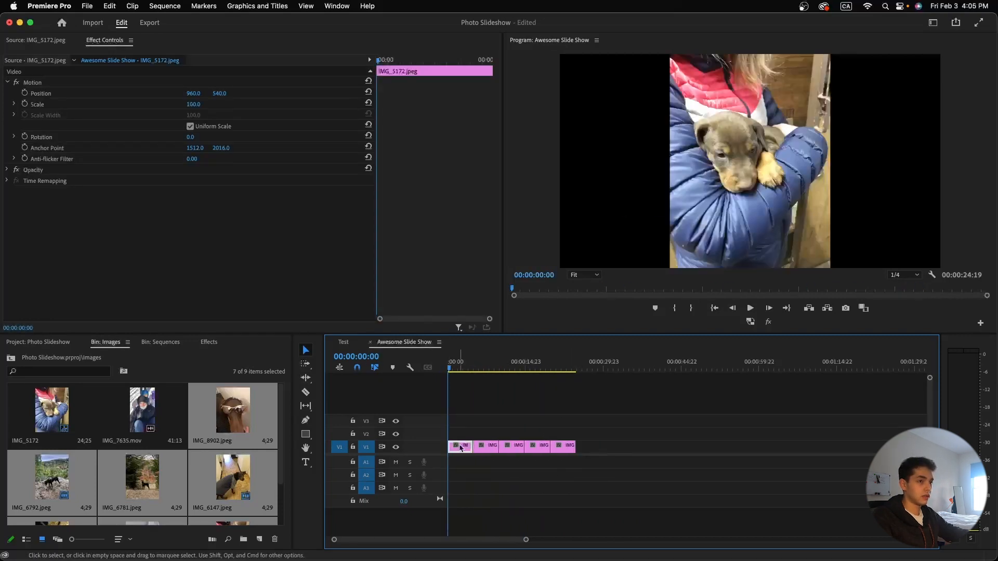
drag(450, 371, 526, 382)
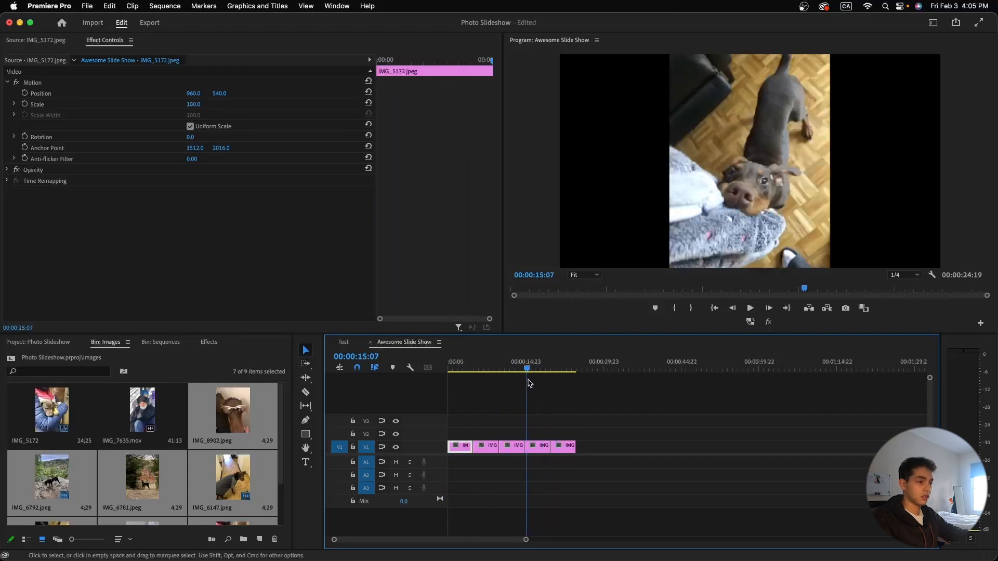
click(563, 448)
drag(562, 450, 486, 447)
drag(526, 367, 551, 367)
drag(562, 450, 512, 447)
drag(551, 368, 506, 370)
drag(566, 446, 541, 451)
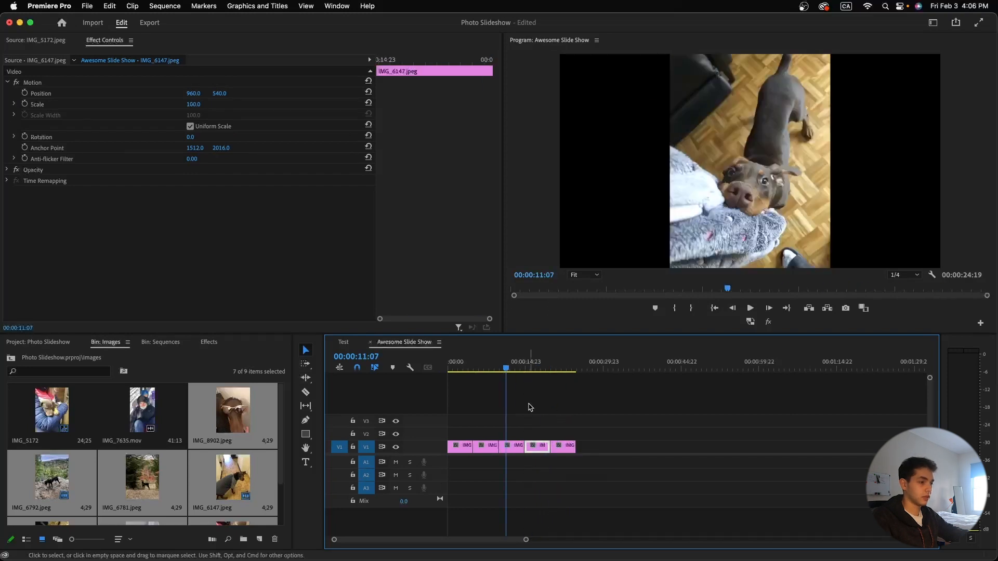
drag(506, 368, 444, 368)
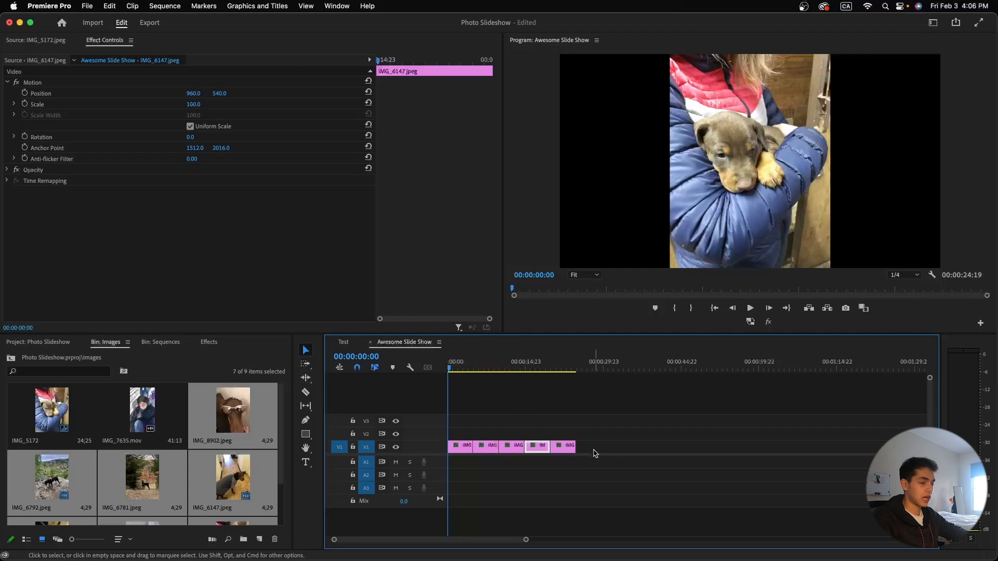
Duplicate all five V1 photo clips onto track V2, directly above the originals.
drag(595, 453, 463, 443)
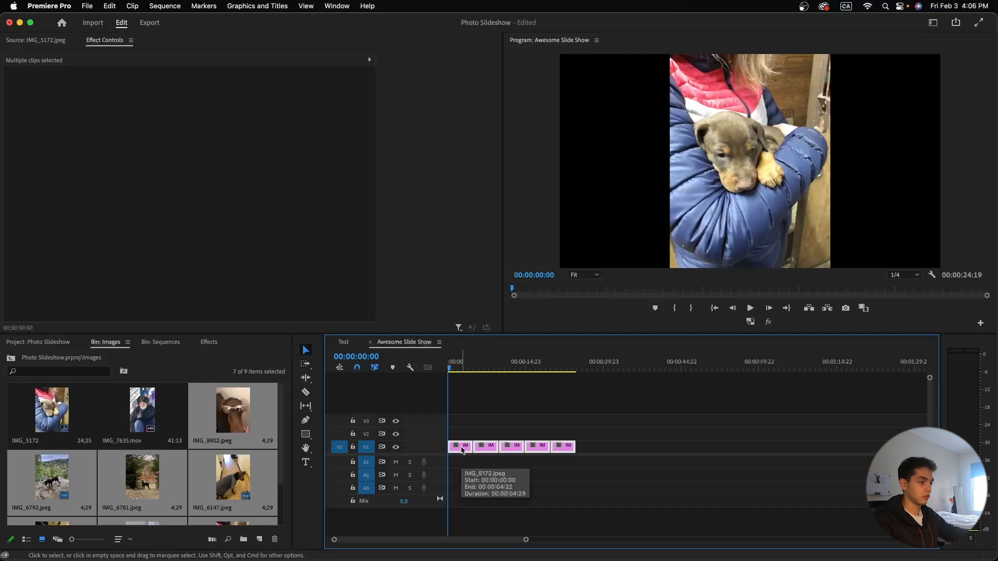
drag(462, 450, 464, 429)
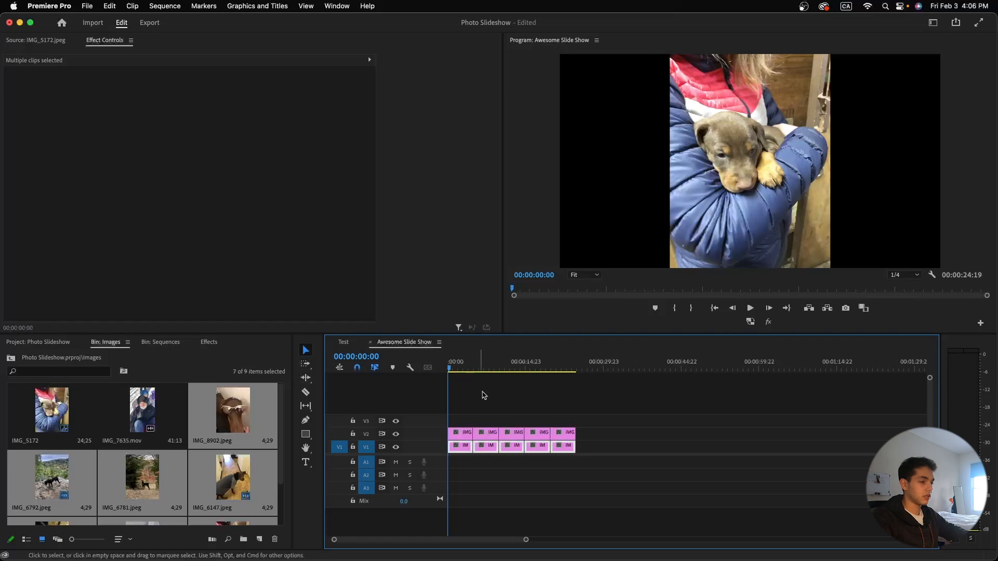
click(582, 434)
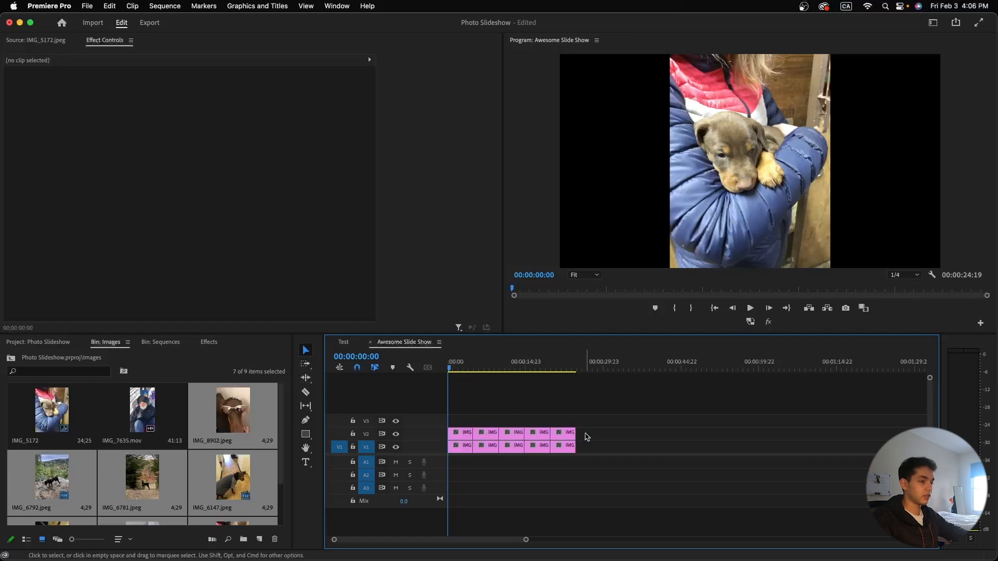
Check whether Scale to Frame Size is enabled for the five photo clips on track V2.
drag(582, 435, 462, 439)
right_click(462, 435)
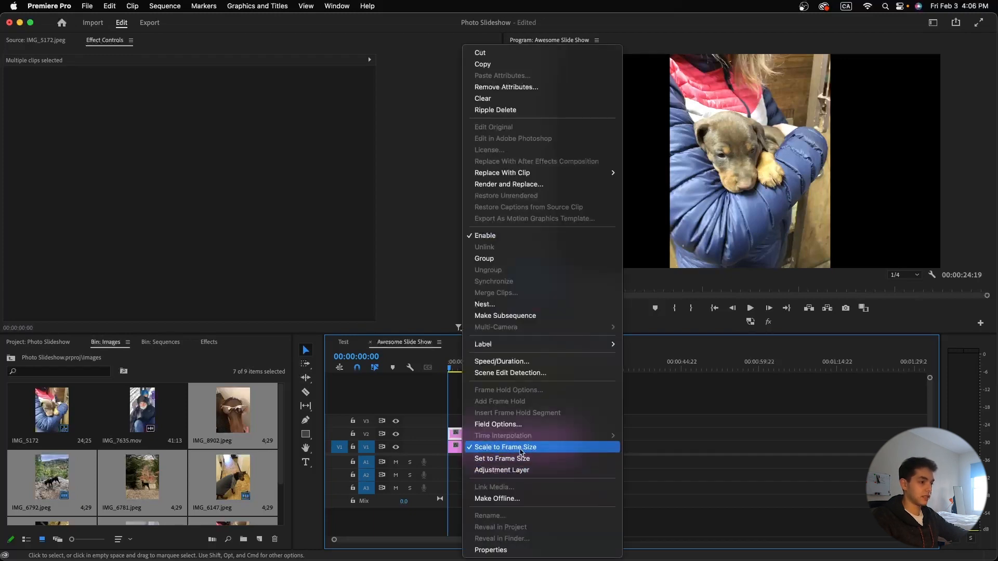
click(637, 401)
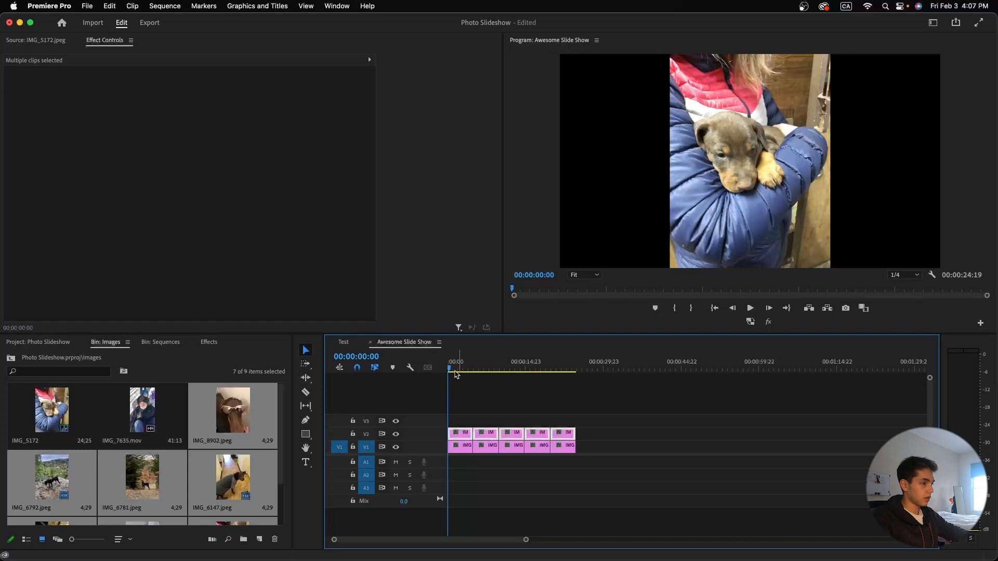
Hide the output of track V2 and lock the track.
mouse_move(450, 370)
mouse_down()
mouse_move(552, 377)
mouse_move(448, 374)
mouse_up()
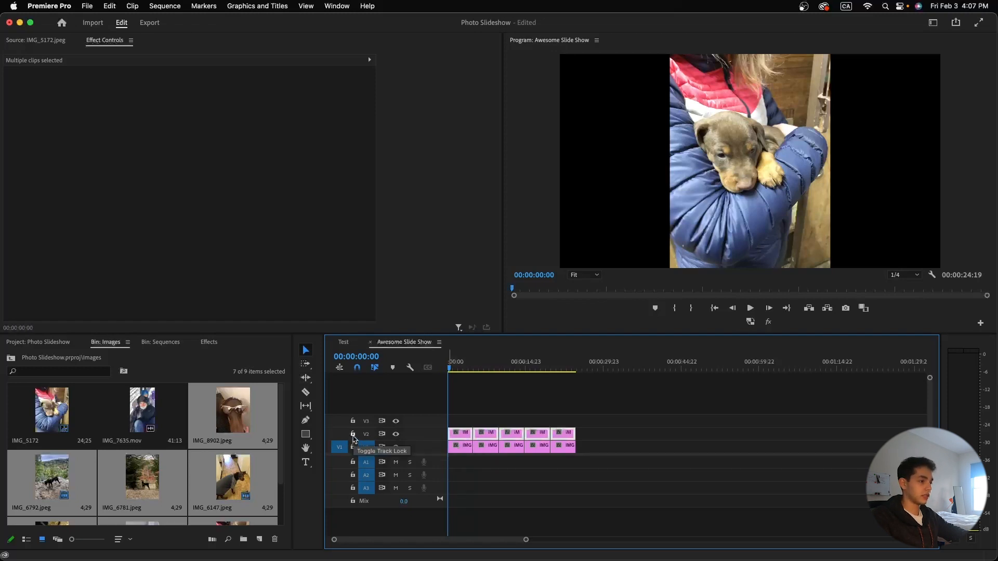
click(396, 435)
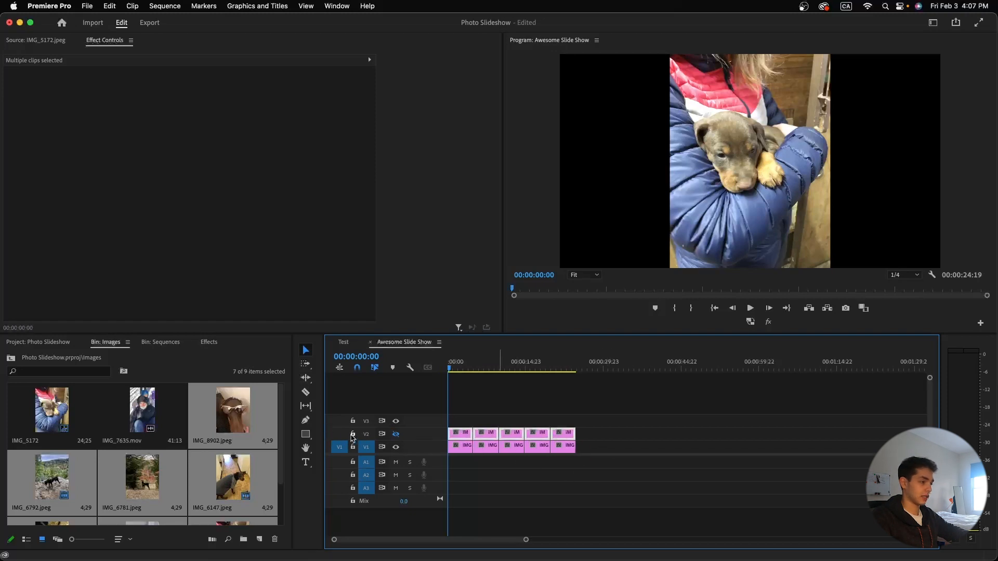
click(352, 434)
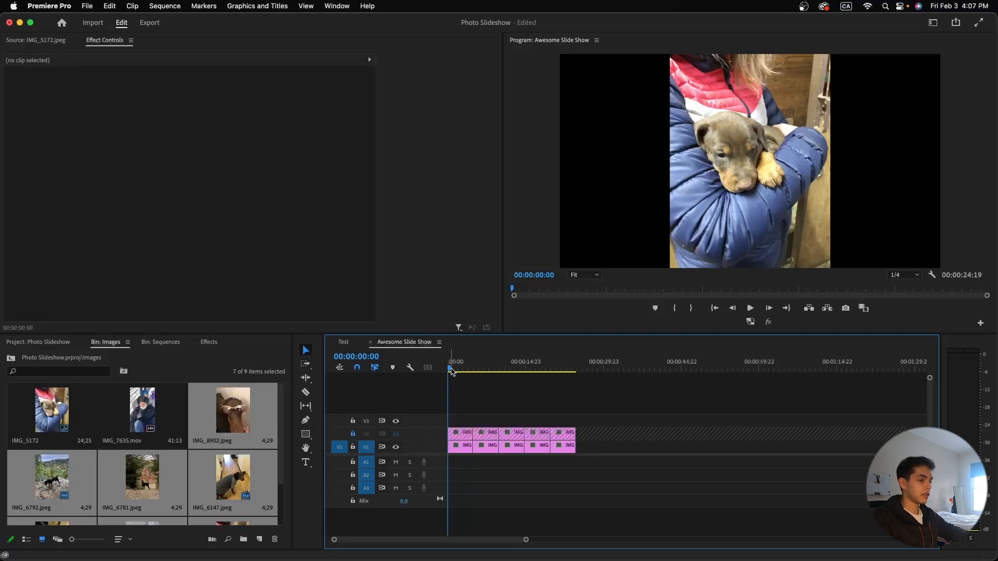
Set the scale of the first V1 photo, IMG_5172, to 238 so it fills the frame.
click(468, 445)
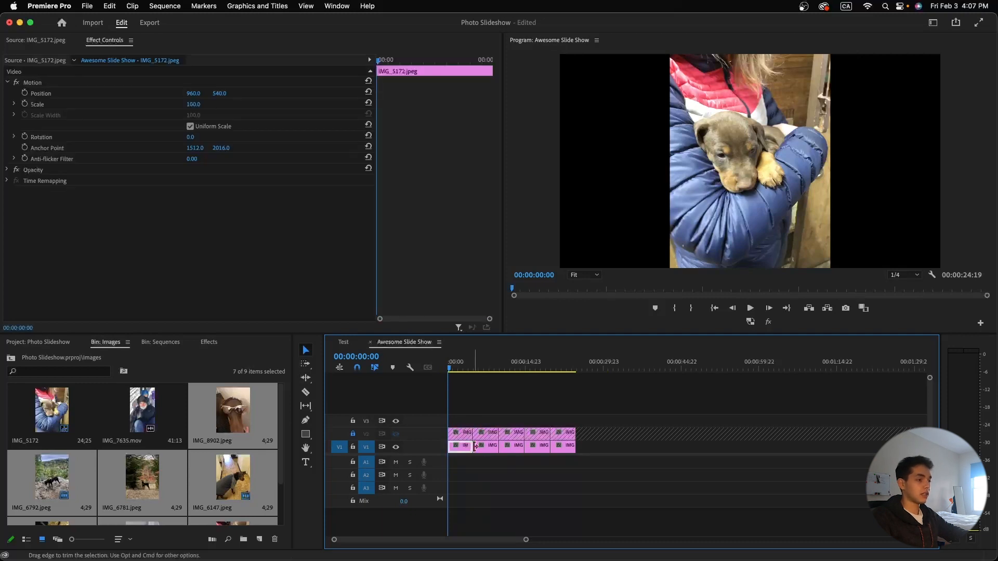
scroll(473, 456, up, 5)
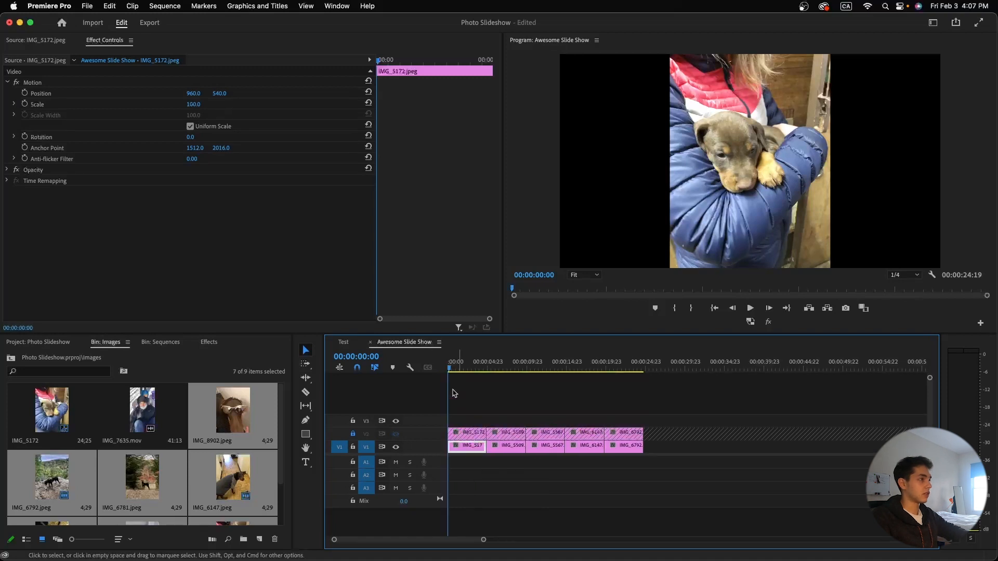
mouse_move(190, 106)
mouse_down()
mouse_move(239, 103)
mouse_move(200, 104)
mouse_up()
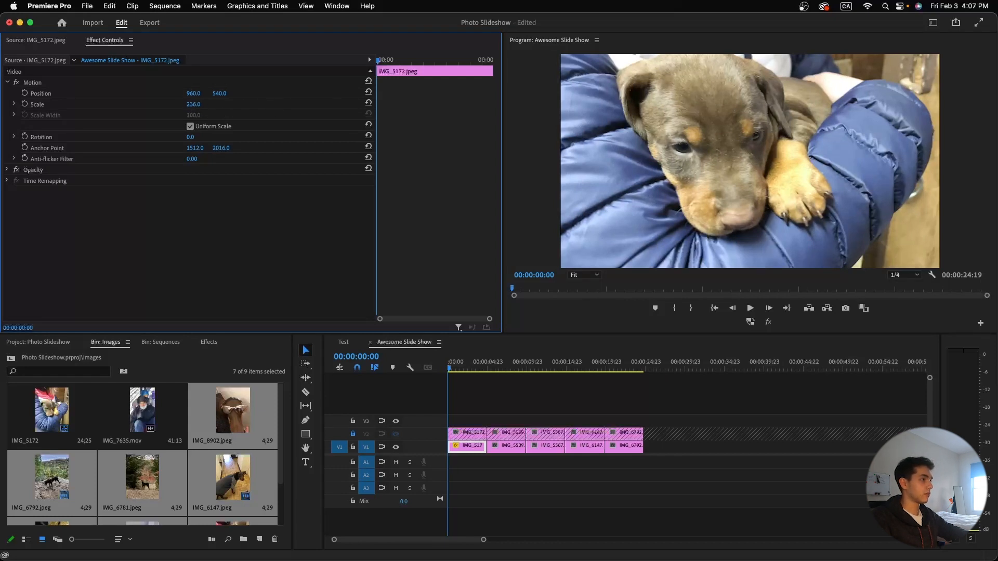
drag(193, 104, 194, 104)
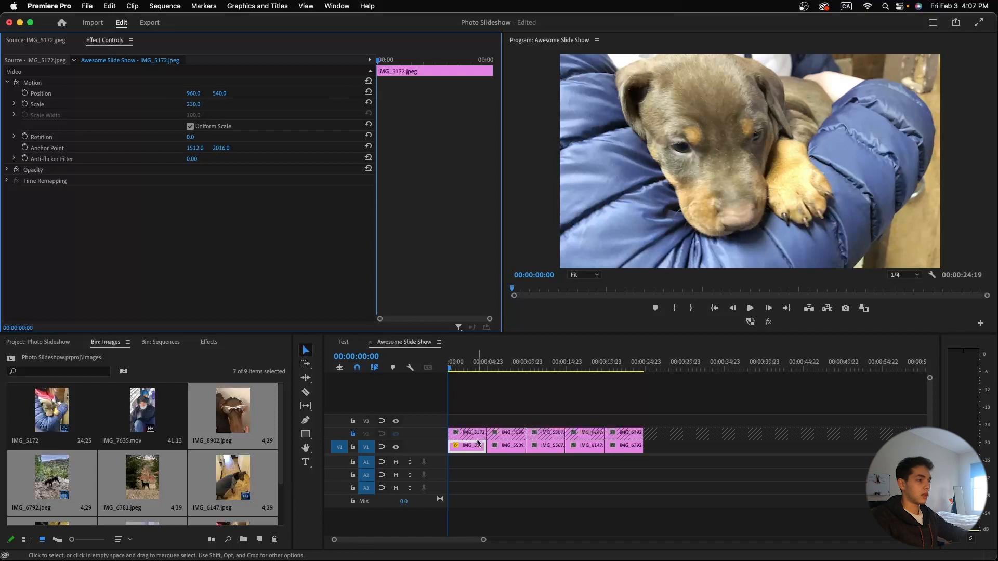
Copy the Motion effect of the first V1 photo and paste it onto the other four V1 photos.
click(33, 83)
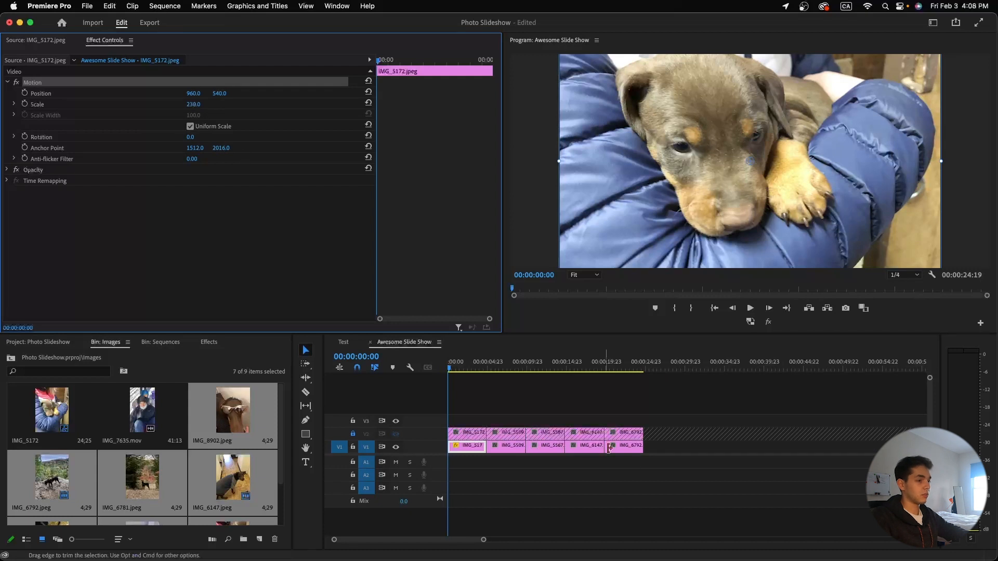
drag(643, 466, 508, 453)
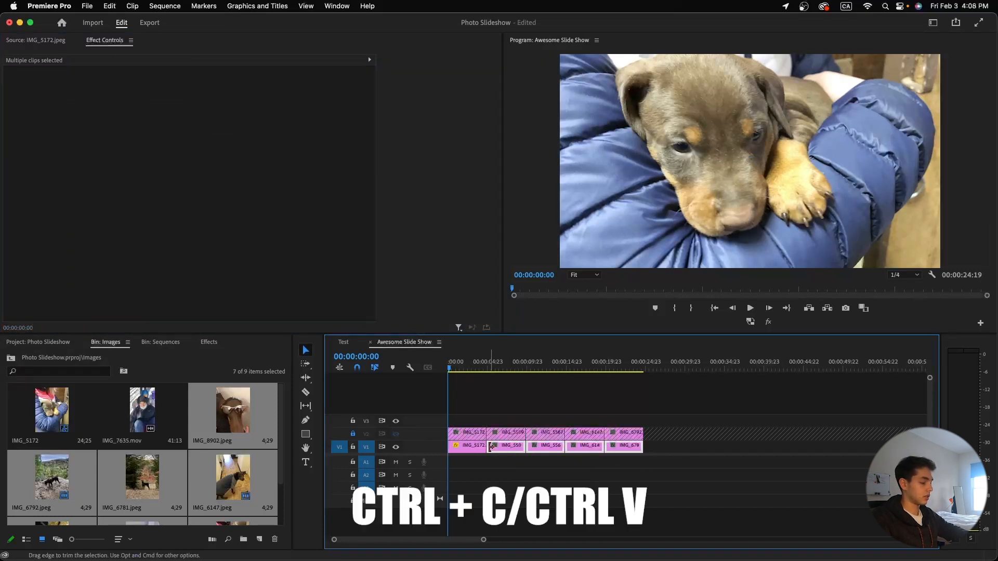
mouse_move(462, 376)
mouse_down()
mouse_move(625, 389)
mouse_move(446, 384)
mouse_up()
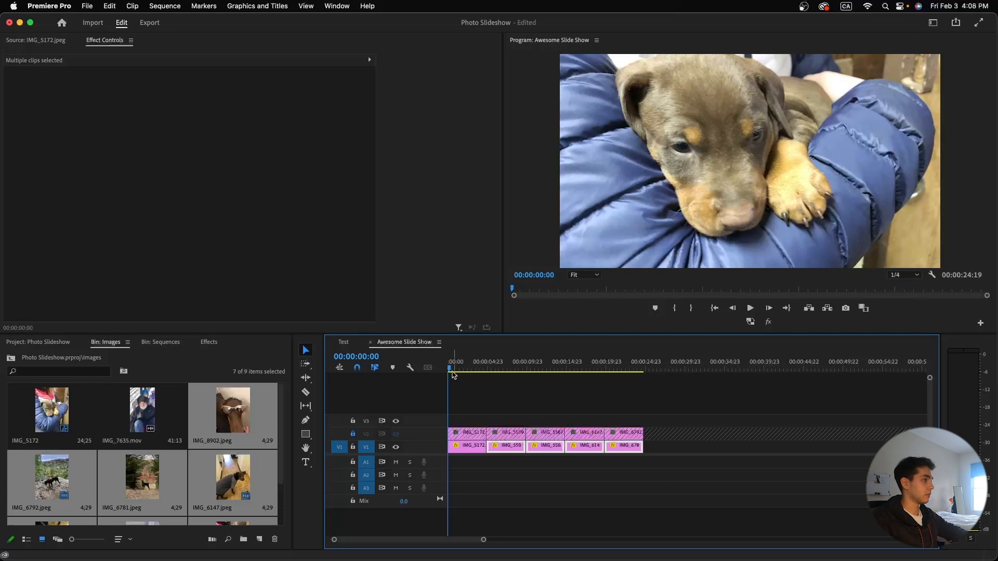
Apply the Gaussian Blur video effect to the first photo on track V1, IMG_5172.
click(470, 445)
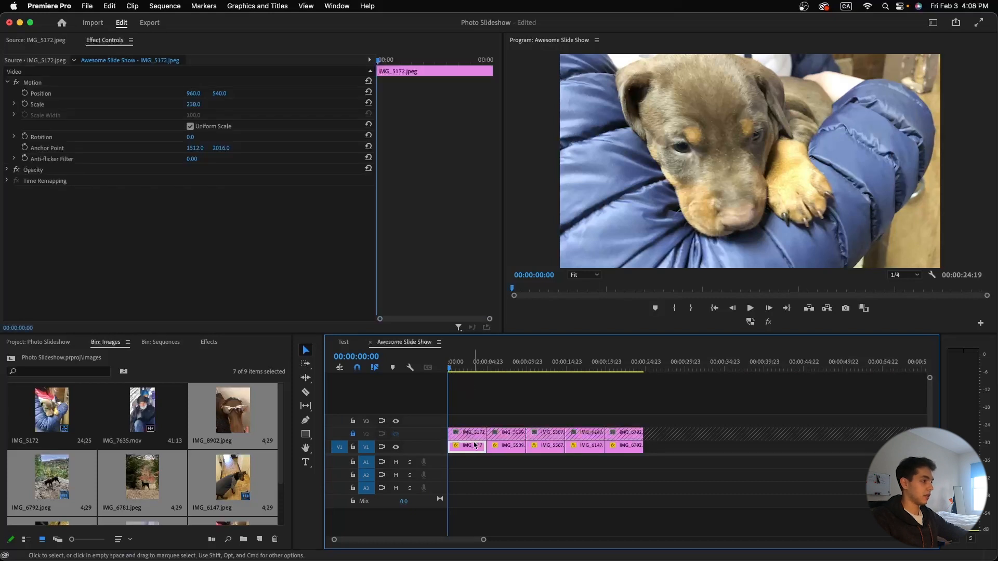
click(210, 342)
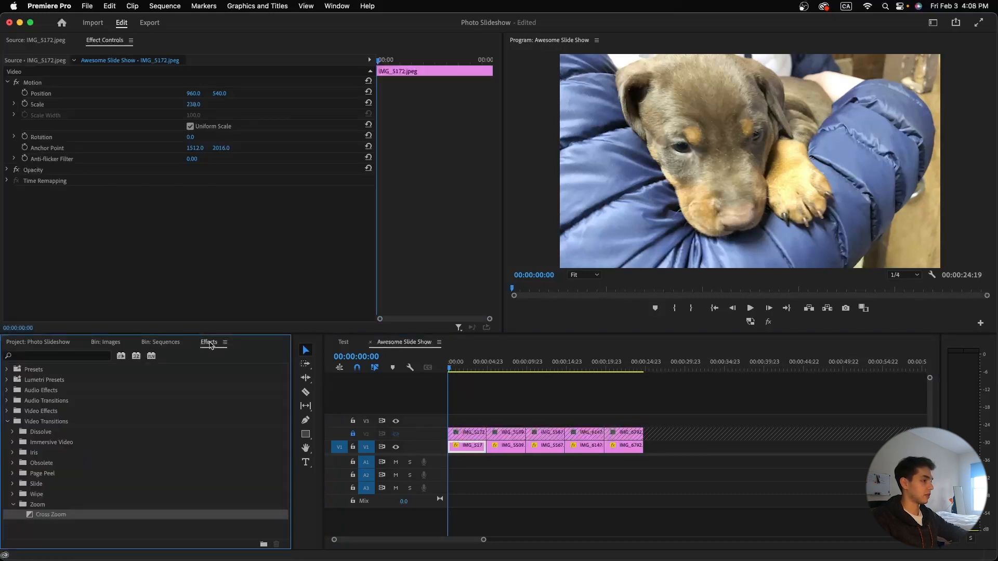
click(29, 358)
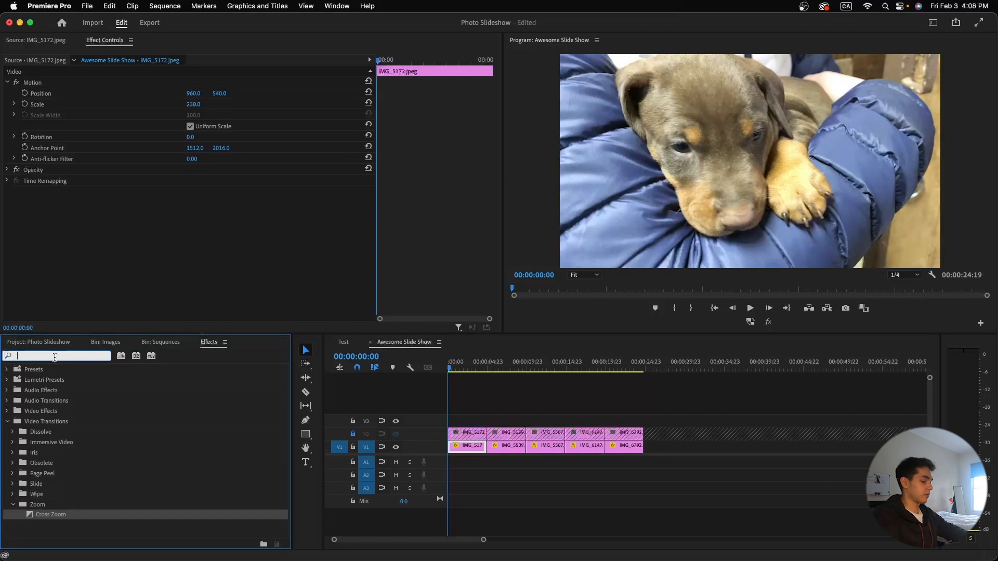
text(gaussi)
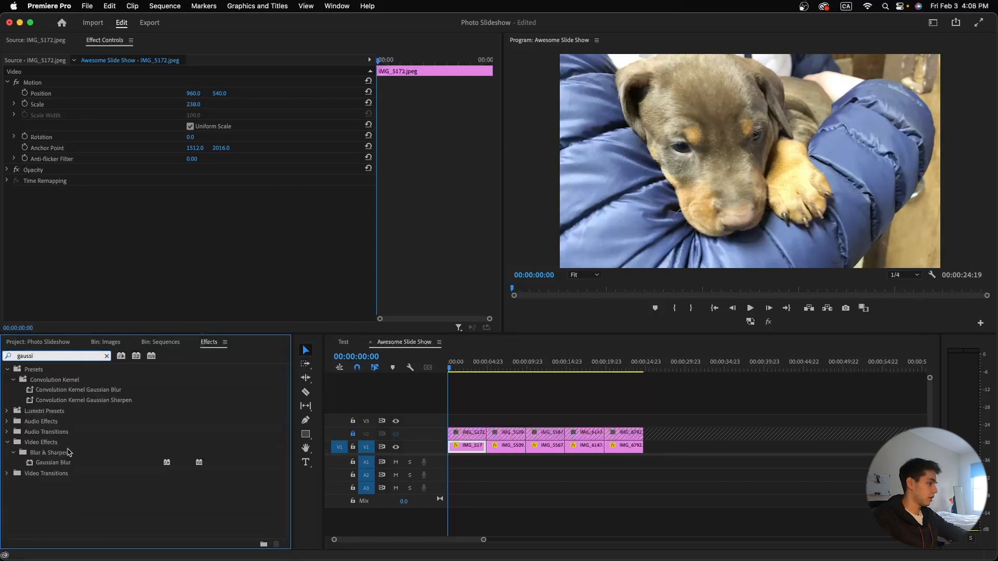
click(60, 464)
drag(192, 441, 468, 448)
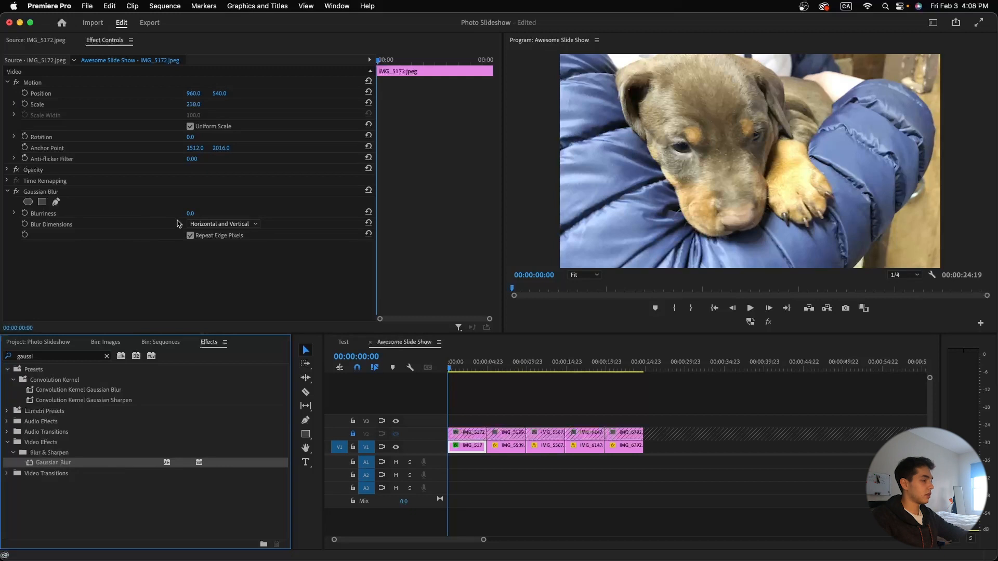
Set the Gaussian Blur's Blurriness to 75 on the first V1 photo, with Repeat Edge Pixels enabled.
click(191, 213)
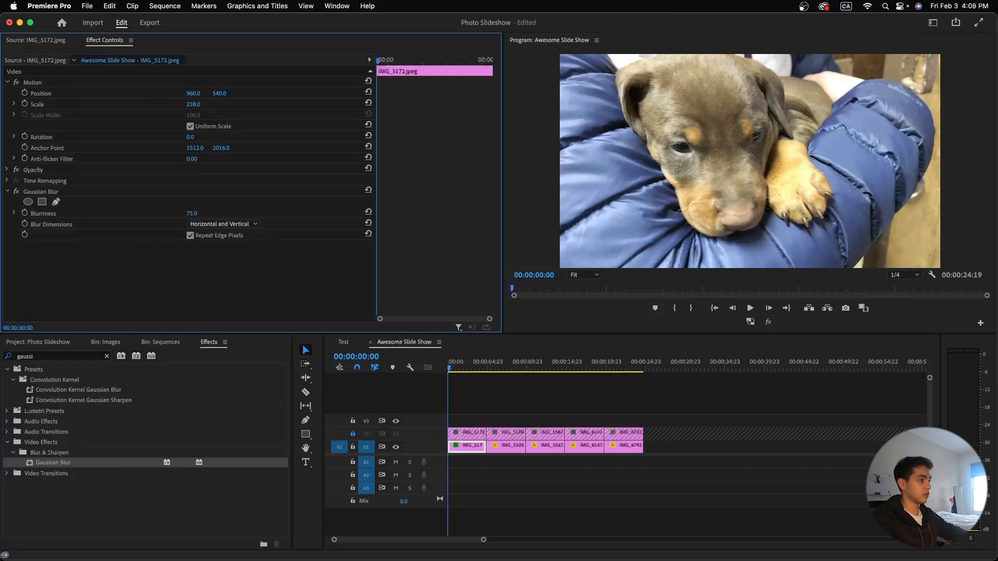
key(Return)
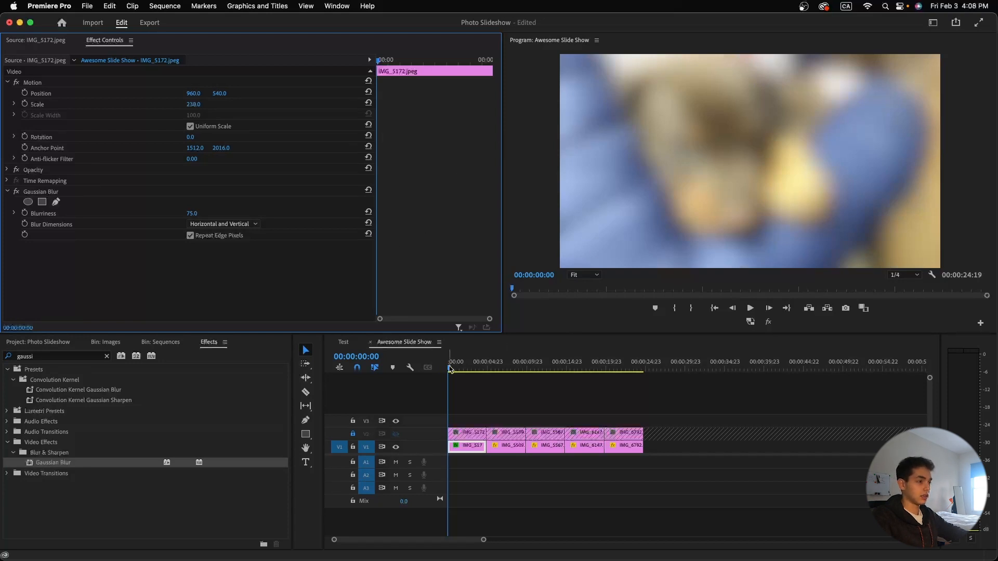
mouse_move(450, 369)
mouse_down()
mouse_move(521, 372)
mouse_move(446, 372)
mouse_up()
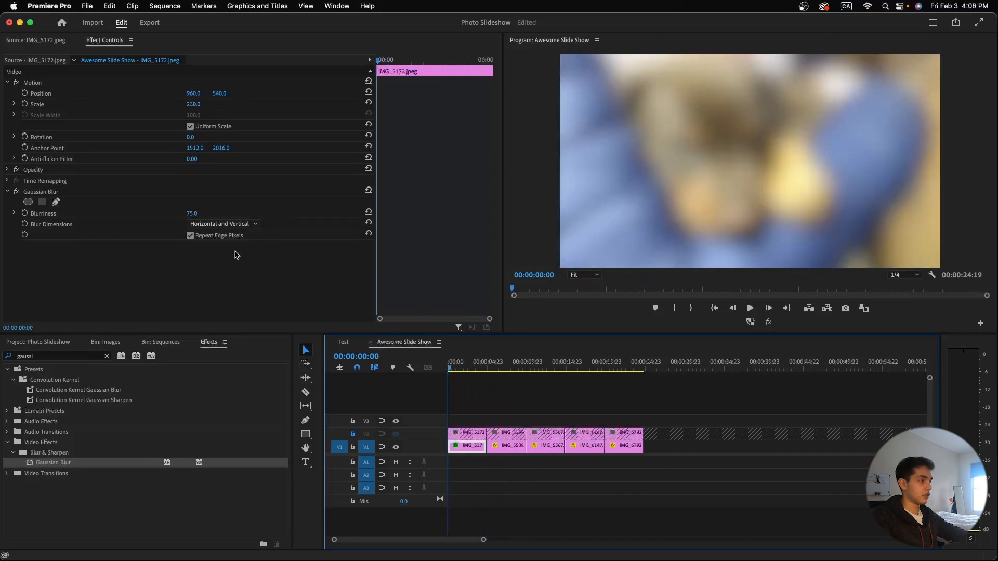
click(190, 236)
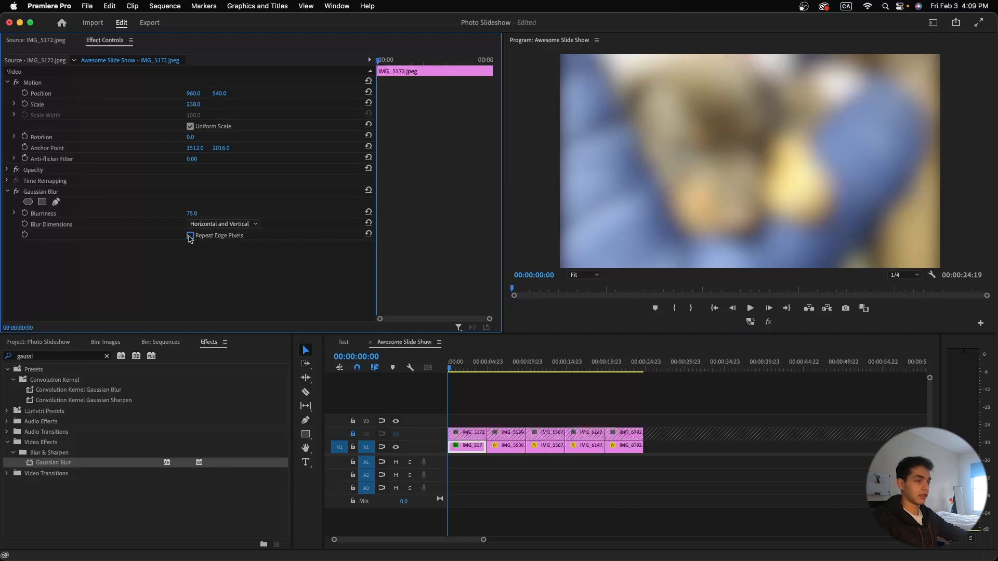
click(190, 237)
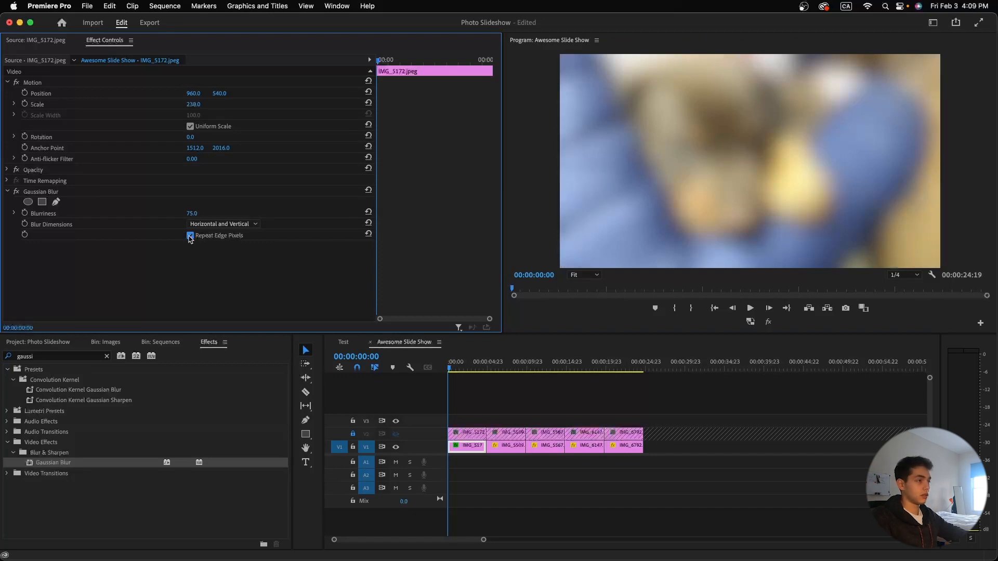
Copy the Gaussian Blur effect of the first V1 photo and paste it onto the other four V1 photos.
click(38, 193)
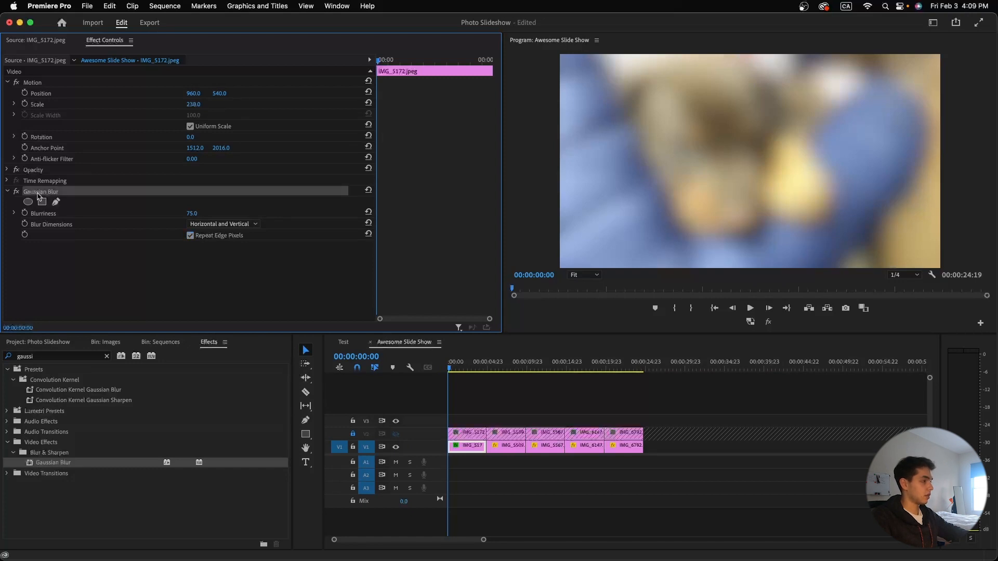
drag(638, 471, 507, 451)
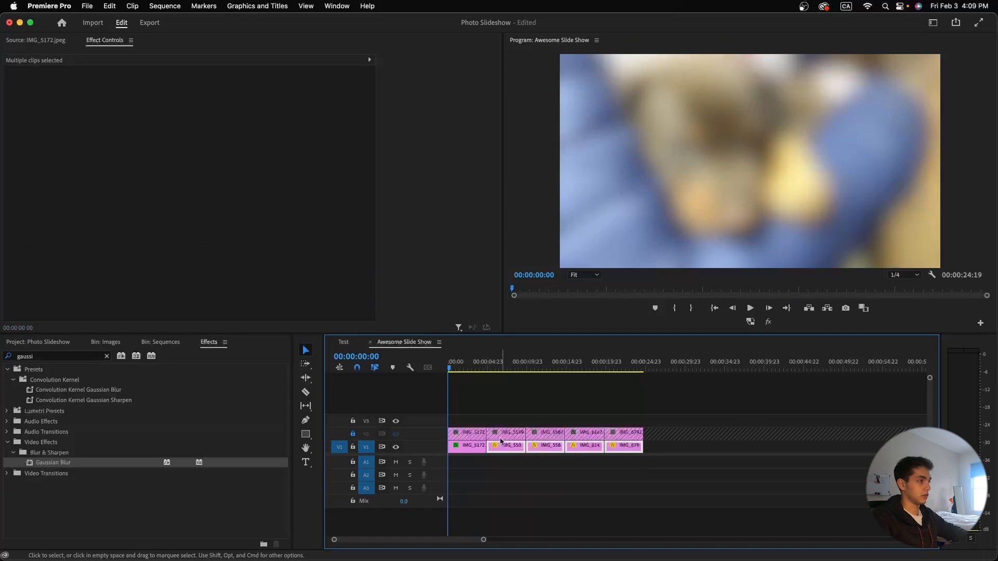
click(478, 369)
drag(483, 372, 440, 370)
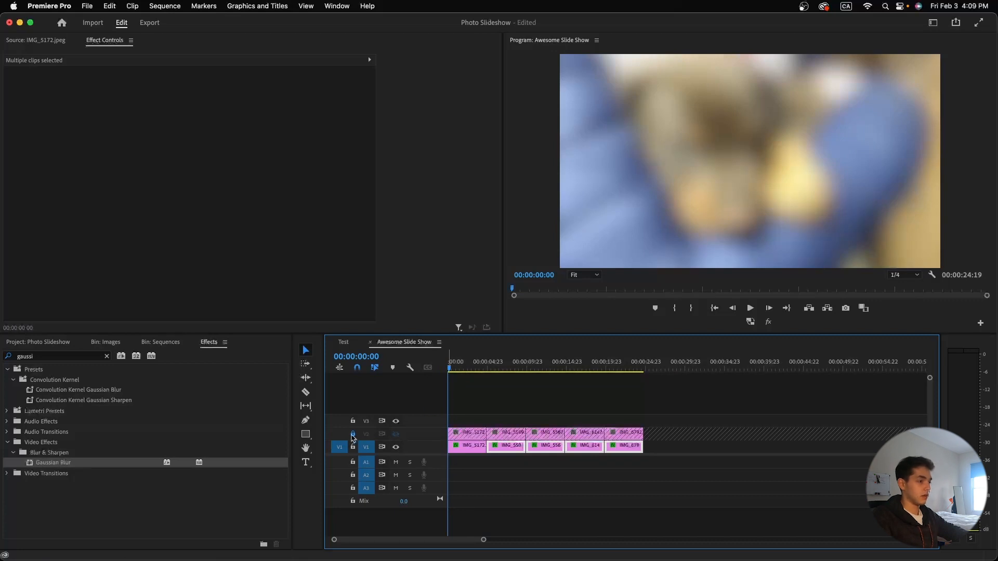
Unlock track V2 and turn its output back on.
click(353, 434)
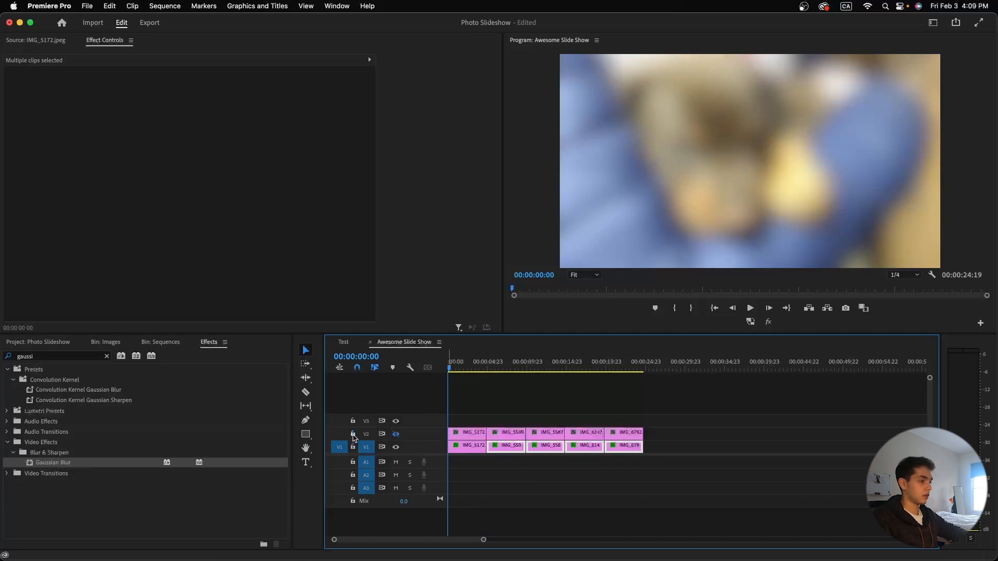
click(395, 435)
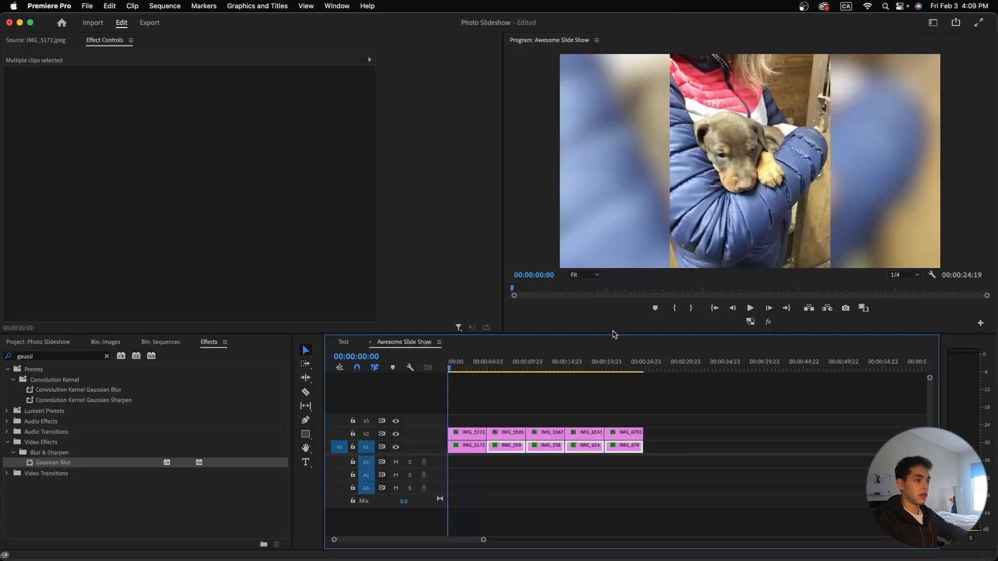
click(456, 369)
drag(457, 370, 430, 387)
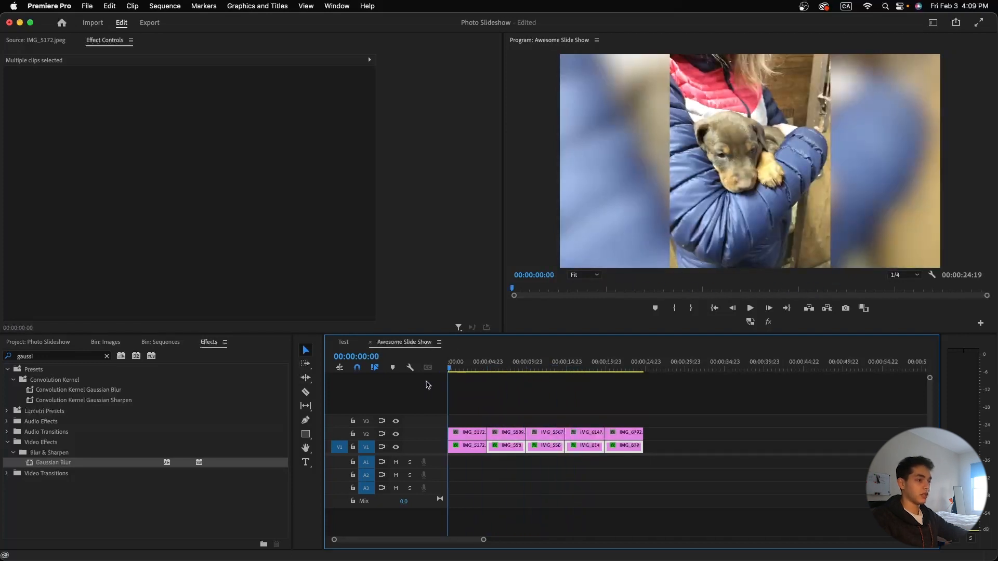
Set the scale of the first V2 photo, IMG_5172, to 70.
click(474, 432)
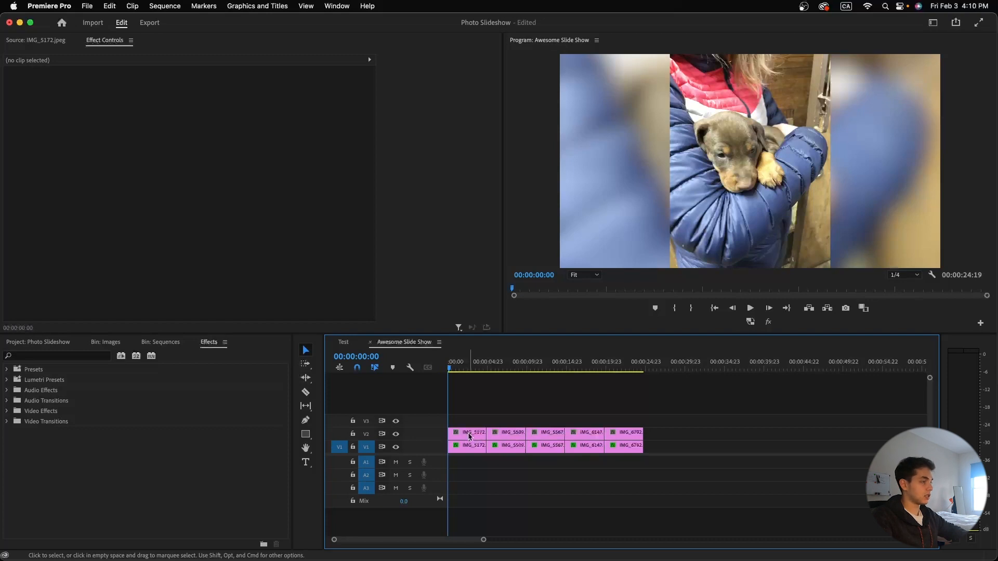
click(470, 436)
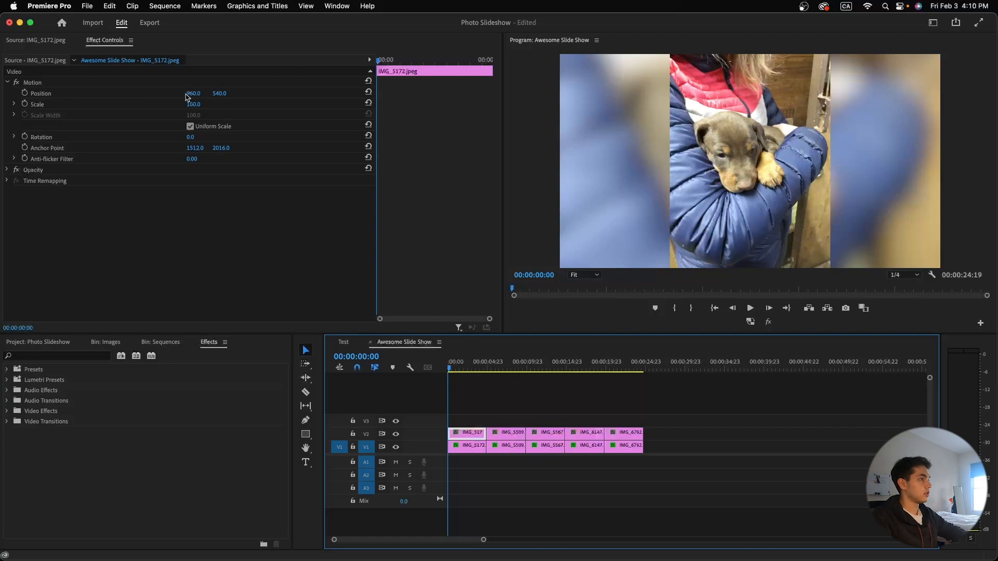
click(199, 103)
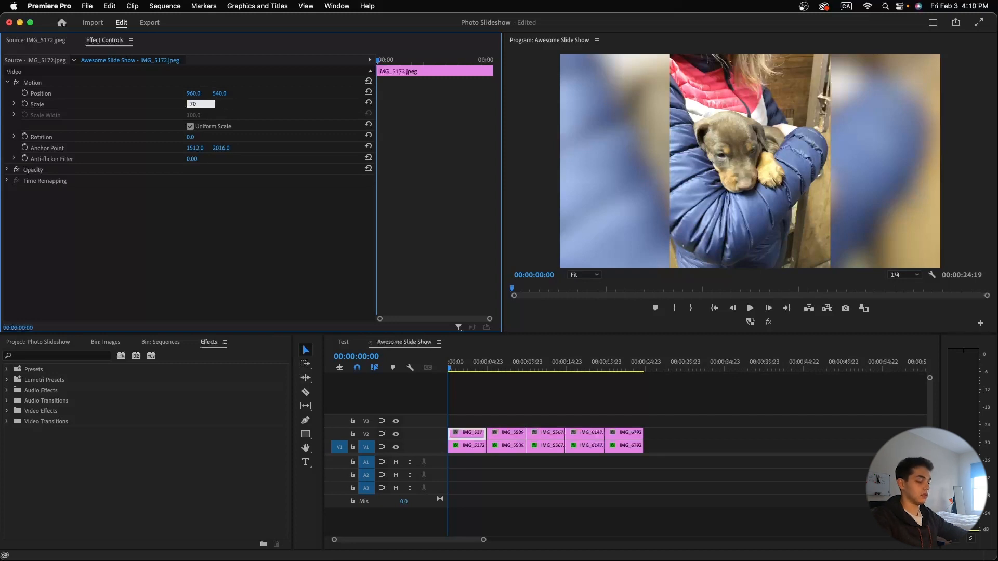
key(Return)
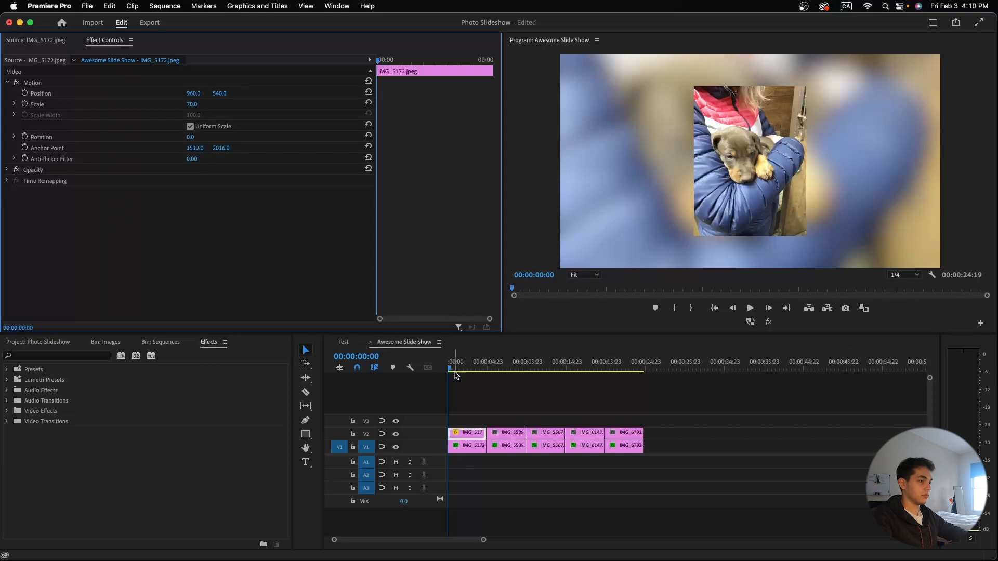
mouse_move(456, 375)
mouse_down()
mouse_move(483, 378)
mouse_move(446, 375)
mouse_up()
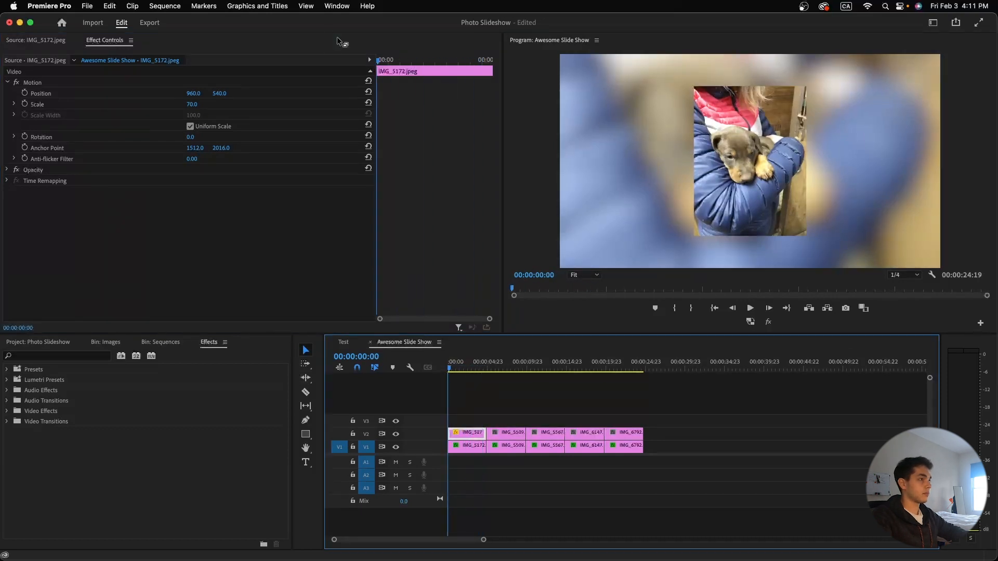
Keyframe the first V2 photo's scale from 70 at the clip's start to 80 at the clip's end.
click(24, 104)
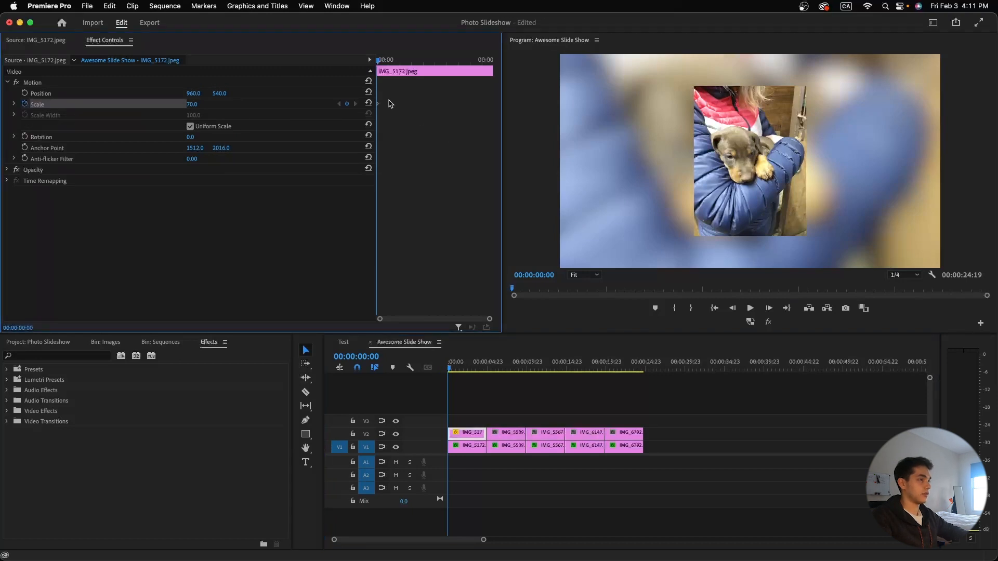
drag(380, 72, 444, 72)
click(200, 104)
text(80)
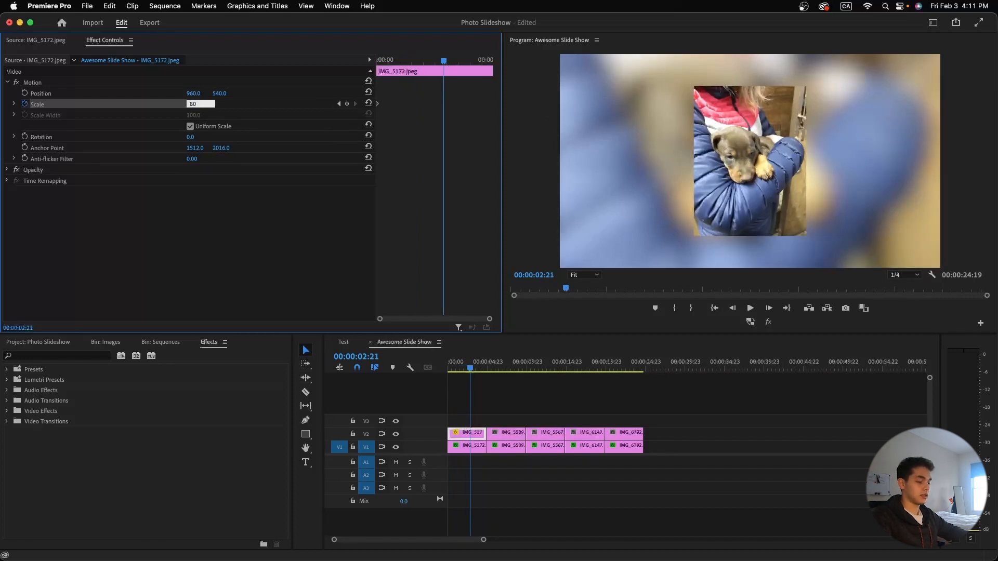
key(Return)
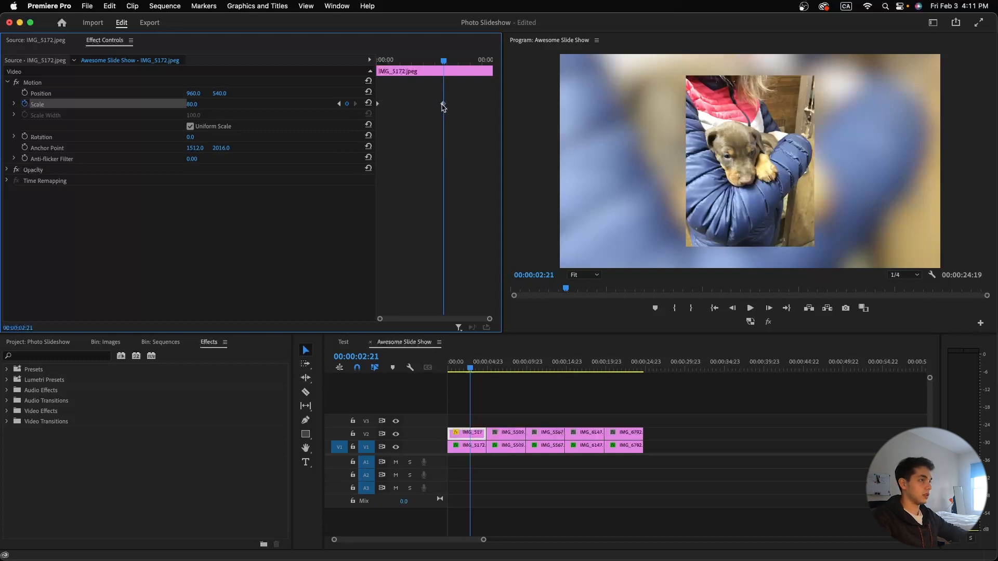
drag(443, 104, 513, 113)
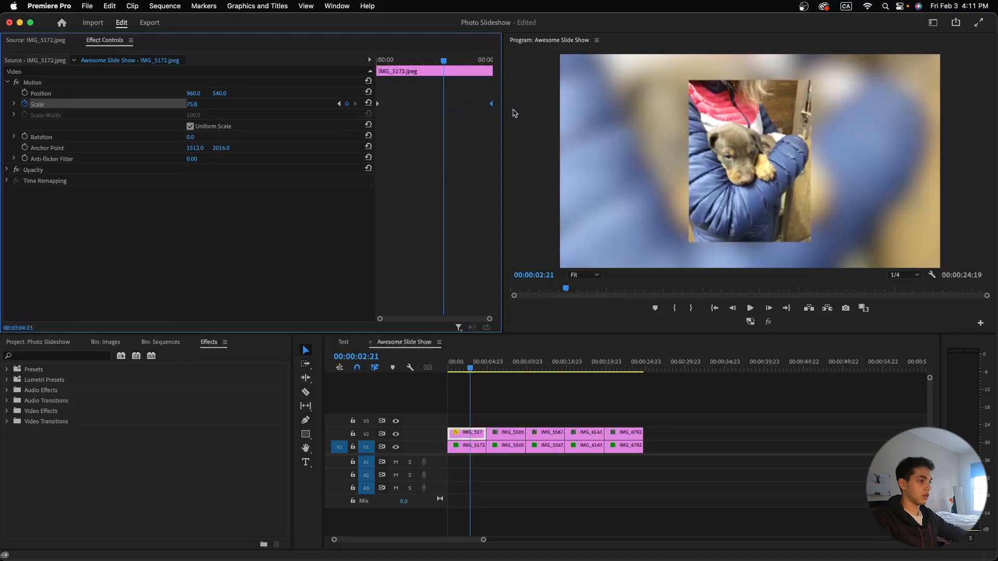
Apply Ease In to the ending scale keyframe of the first V2 photo and Ease Out to the starting one.
drag(381, 320, 484, 321)
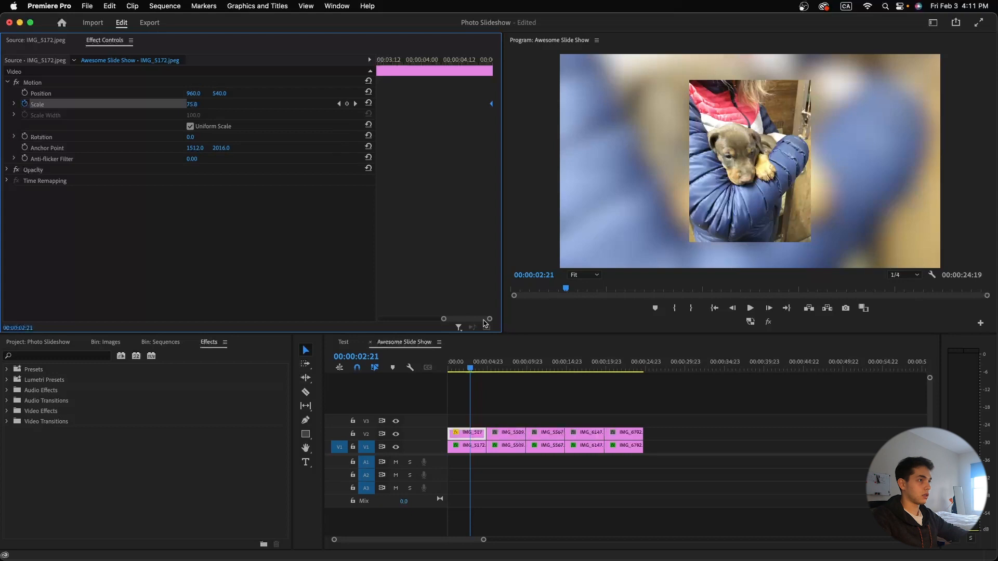
drag(460, 319, 396, 321)
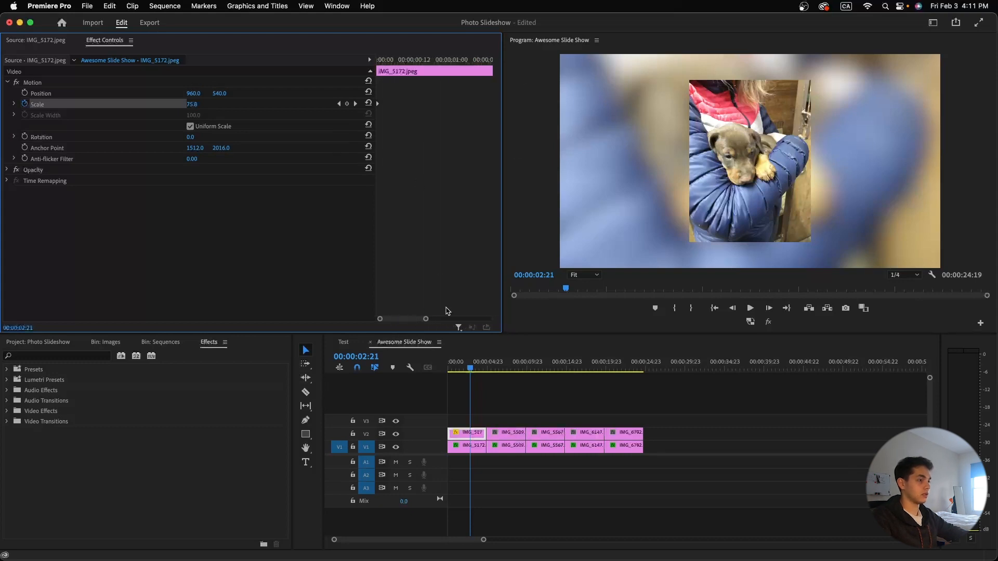
drag(425, 319, 493, 322)
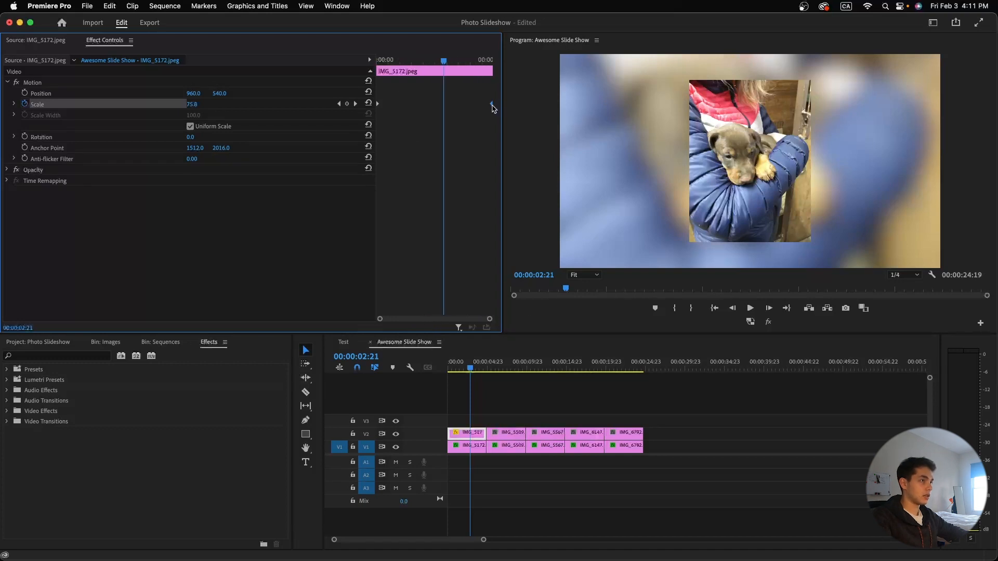
right_click(492, 106)
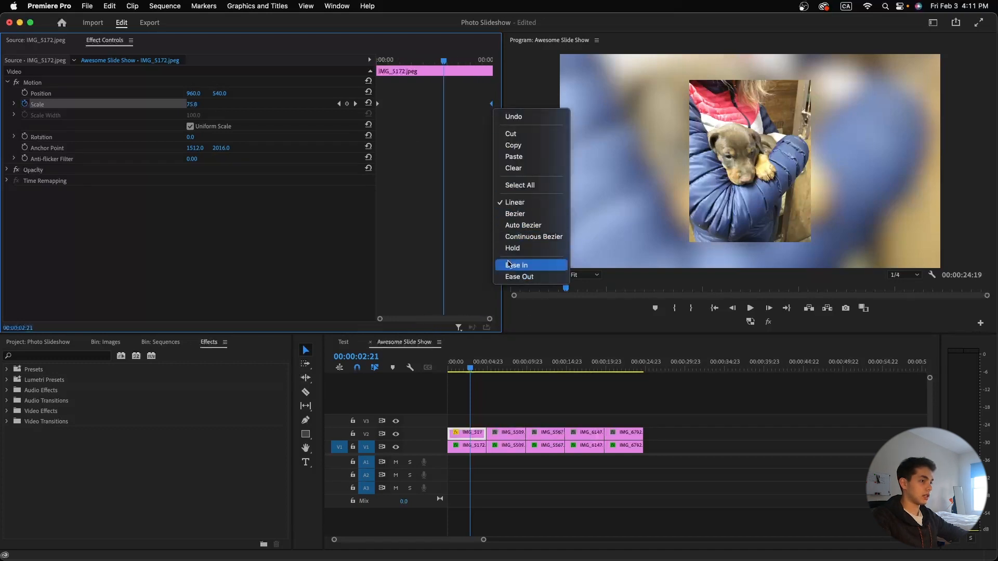
click(516, 266)
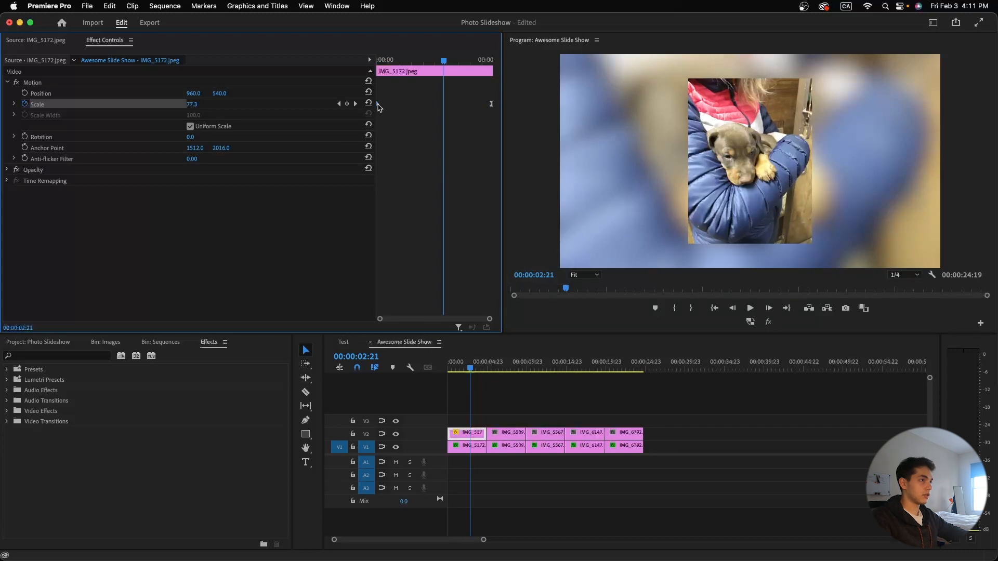
right_click(379, 106)
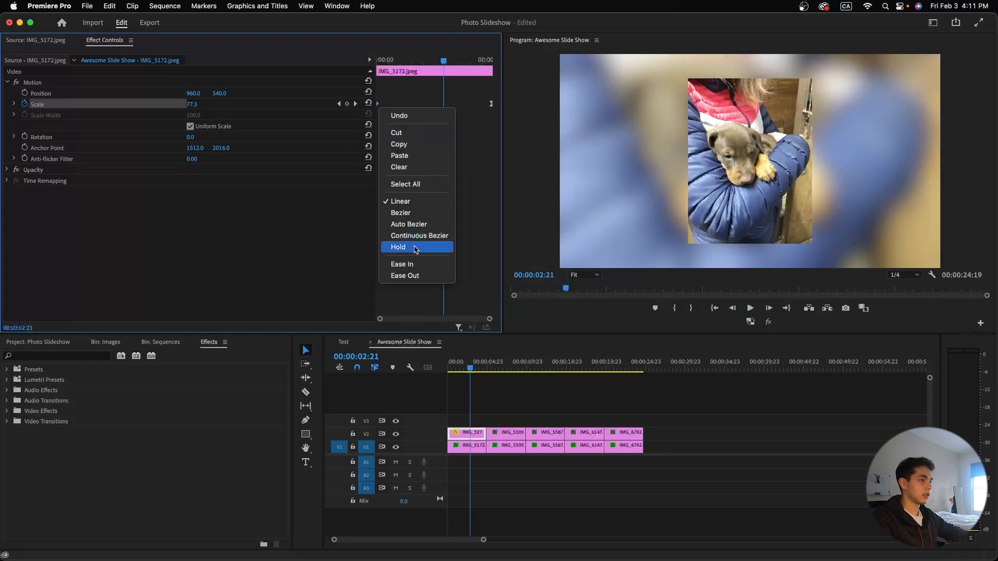
click(414, 276)
drag(450, 60, 357, 62)
key(space)
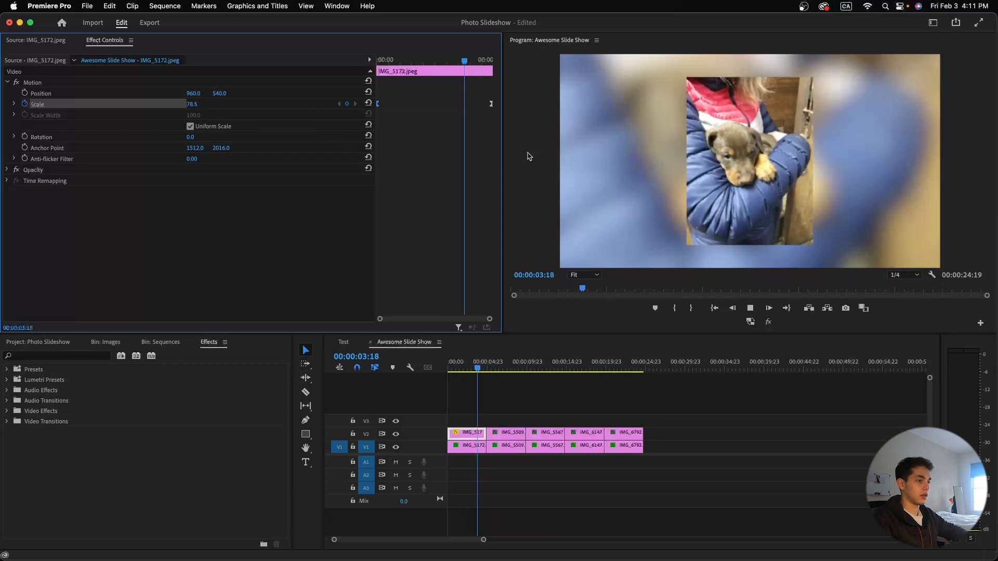
key(space)
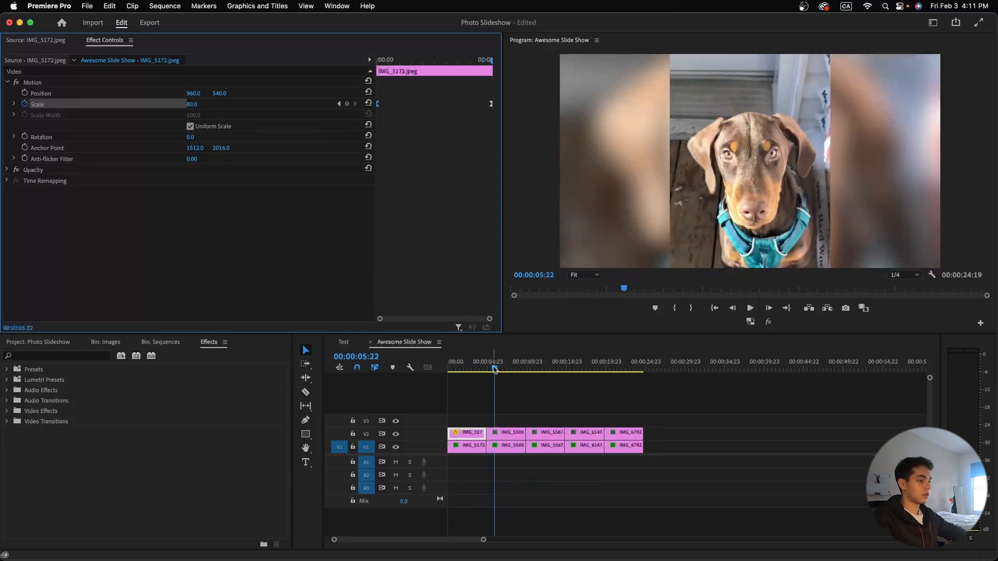
drag(496, 369, 437, 369)
Copy the first V2 photo's Motion settings with its scale keyframes onto the other four V2 photos and check the zoom along the timeline.
click(35, 84)
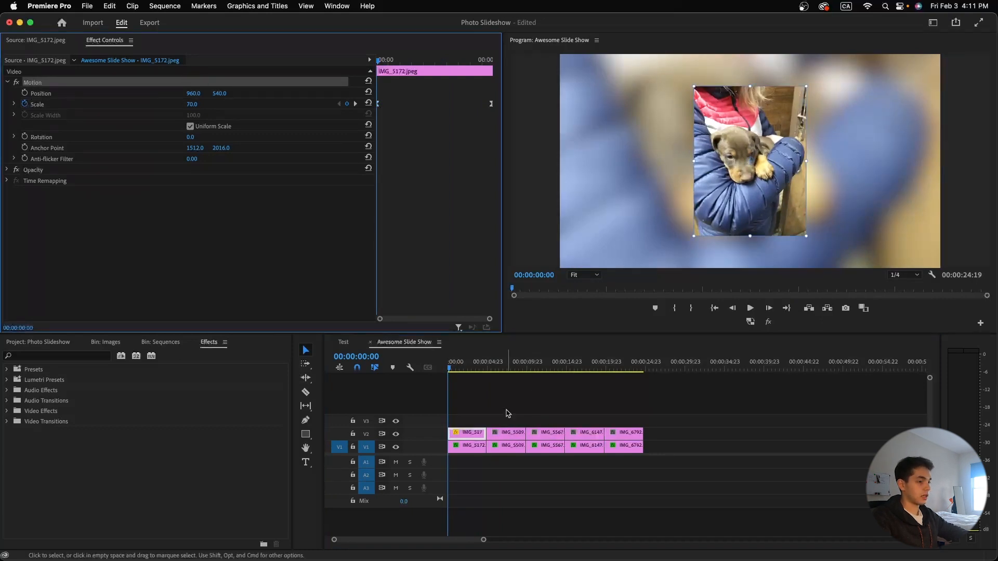
click(507, 438)
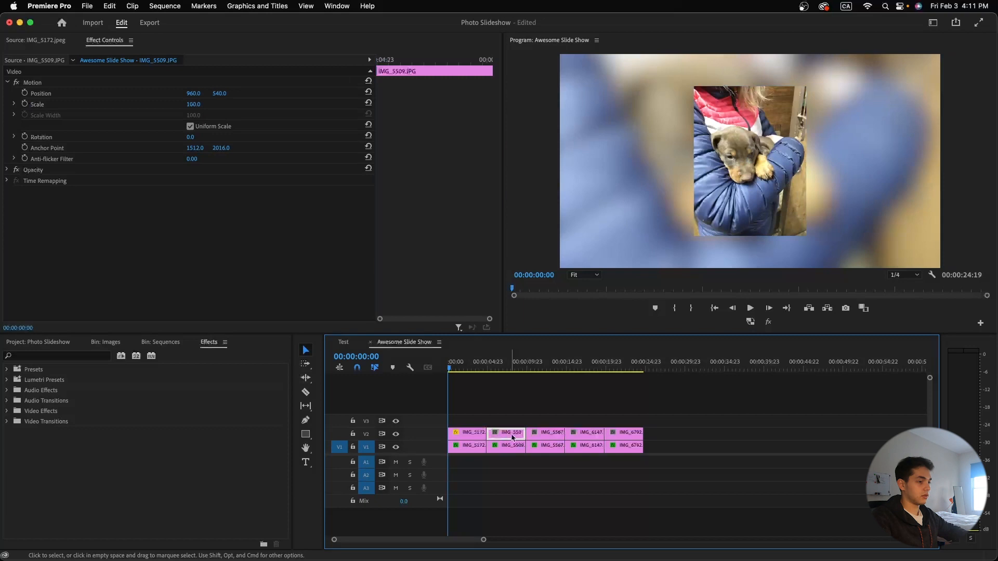
drag(663, 431, 520, 429)
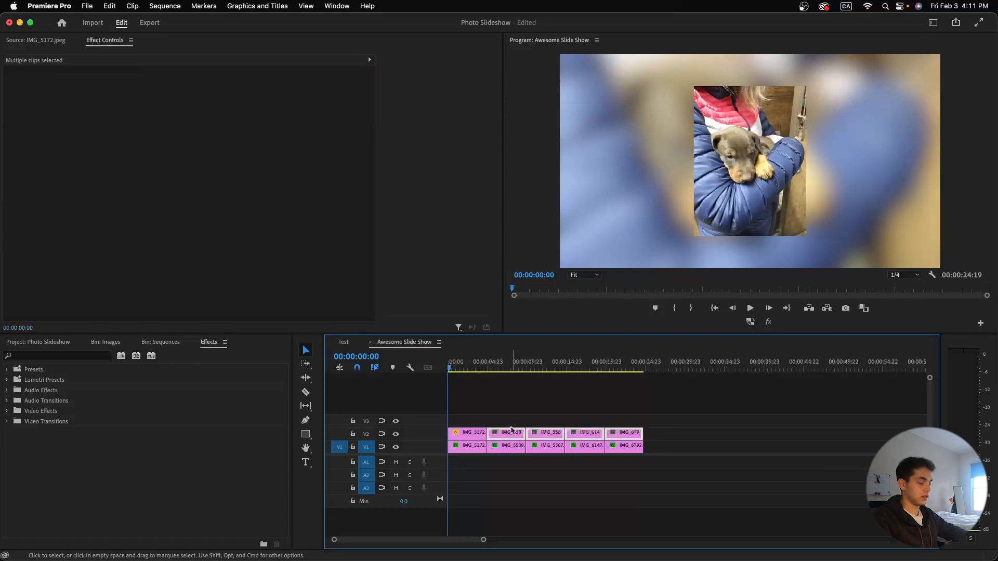
drag(450, 370, 540, 377)
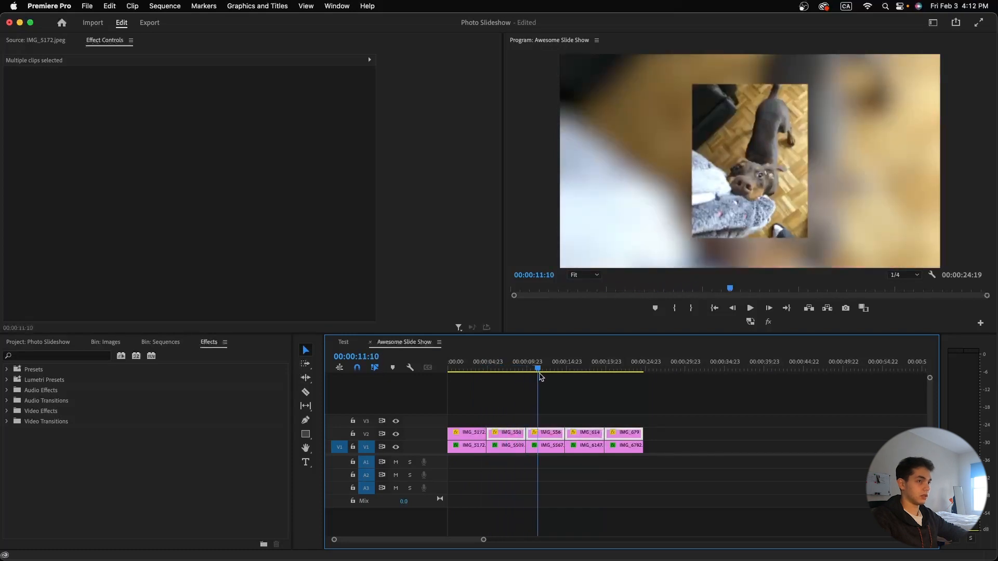
key(Home)
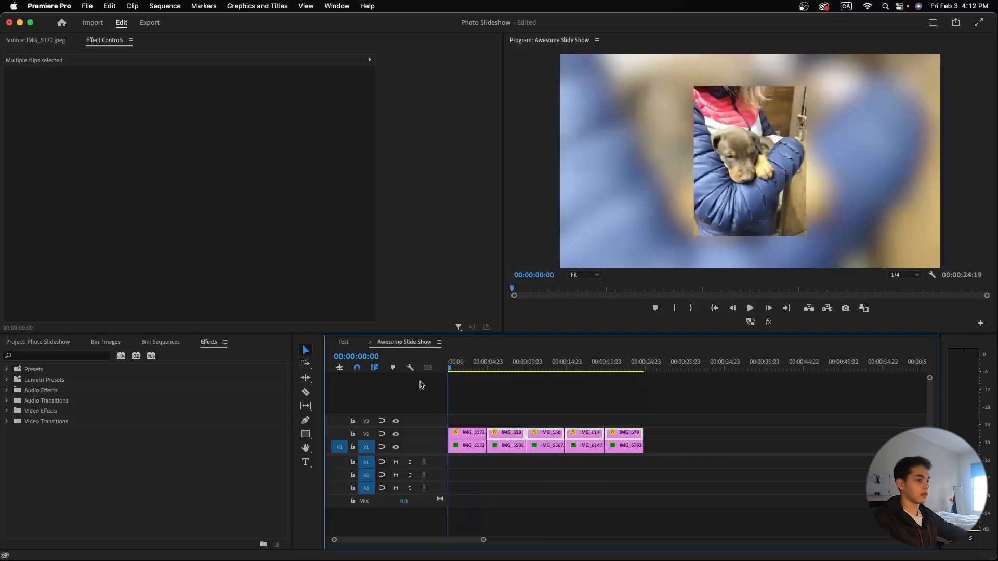
Find the Radial Shadow effect and apply it to the first V2 photo, IMG_5172.
click(458, 430)
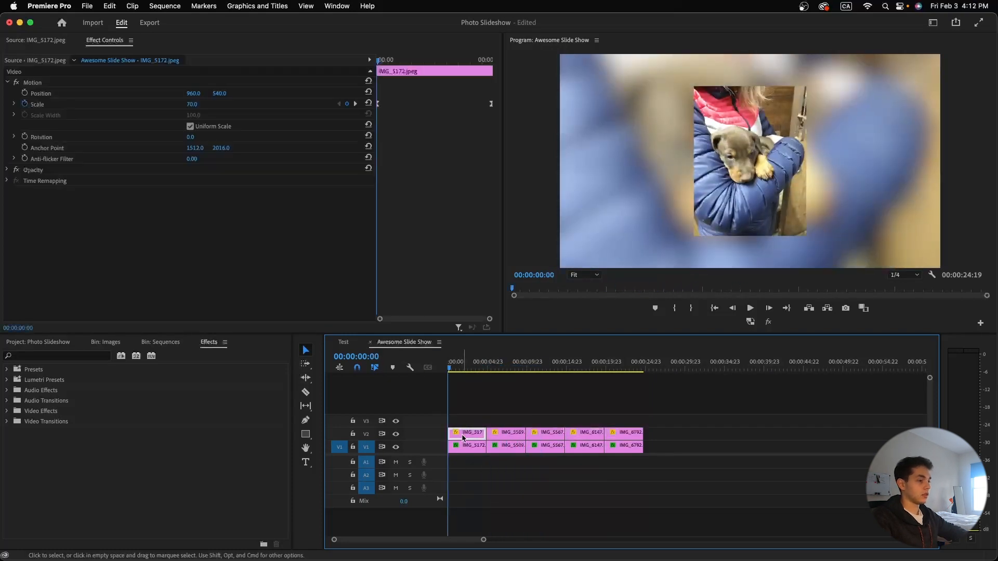
click(30, 356)
text(Radia)
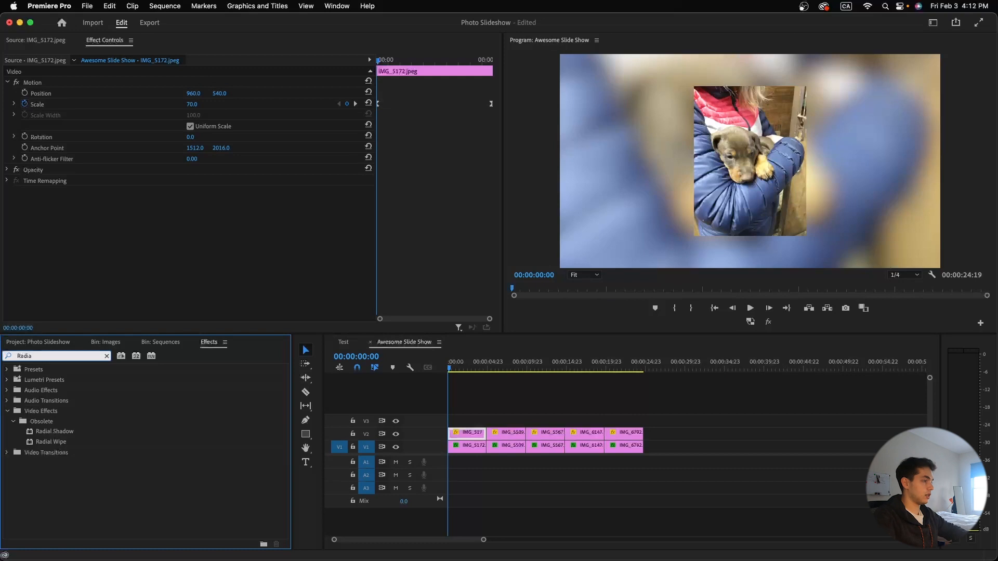
click(50, 433)
drag(51, 436, 464, 434)
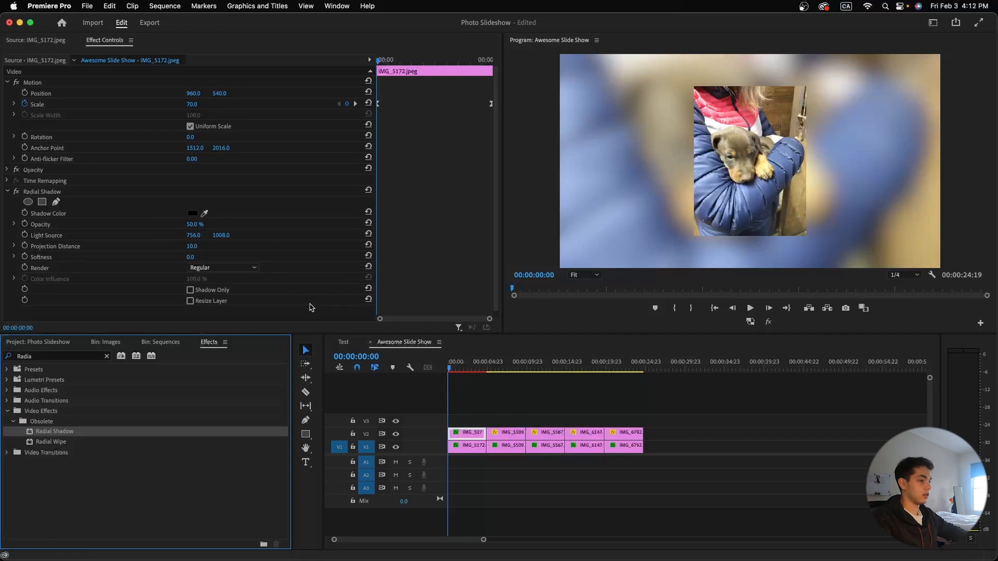
Set the first V2 photo's Radial Shadow opacity to 100% and its shadow colour to white (FFFFFF).
click(7, 83)
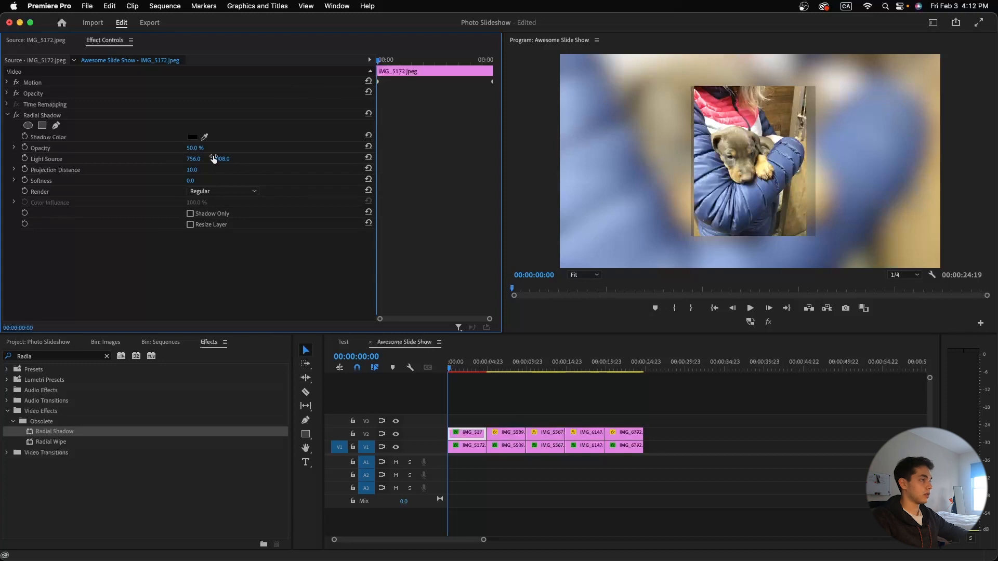
click(200, 149)
text(100)
key(Return)
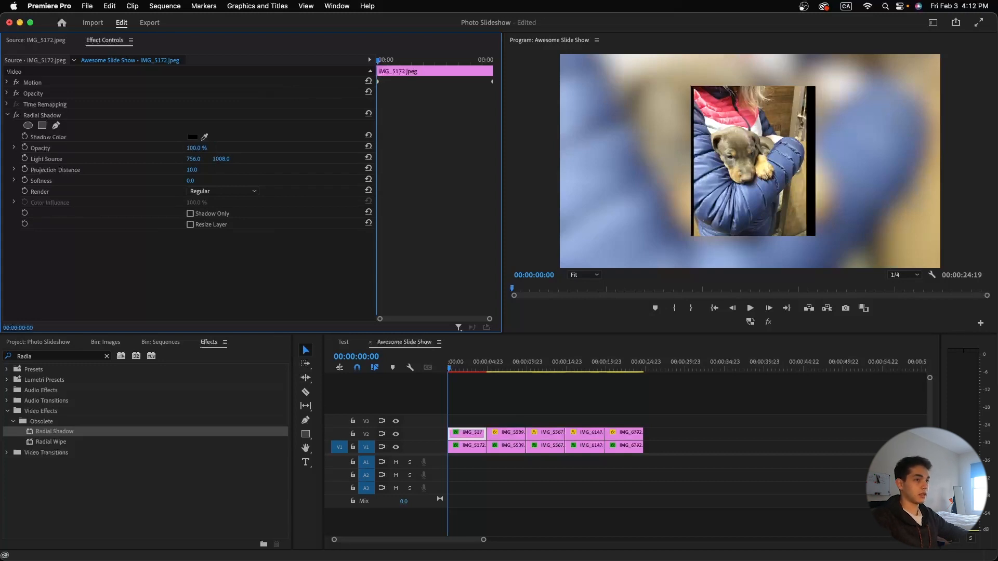
click(192, 137)
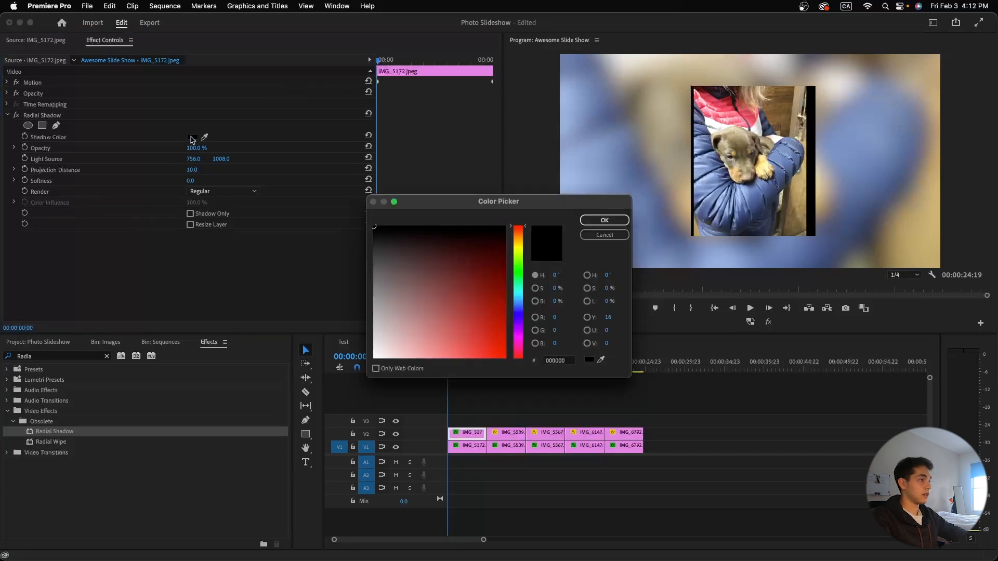
drag(408, 256, 373, 357)
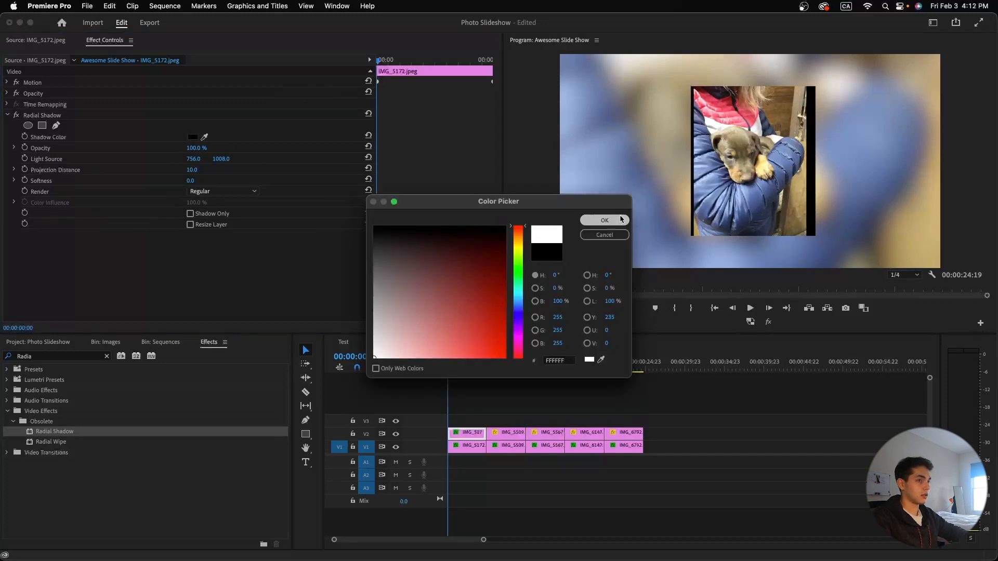
click(605, 220)
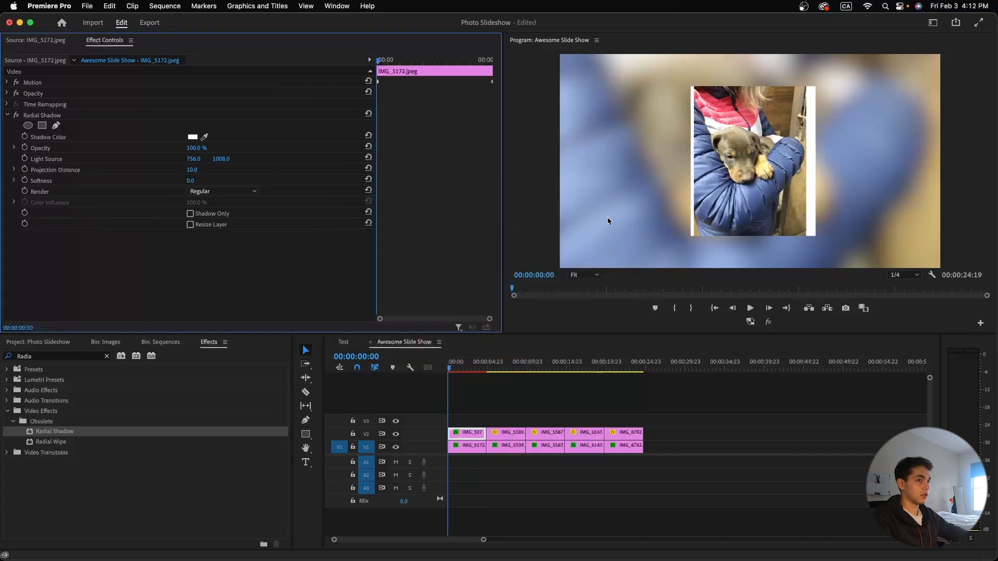
Set the Radial Shadow's horizontal light source to 1500 and its projection distance to 12.
click(193, 159)
text(1500)
key(Return)
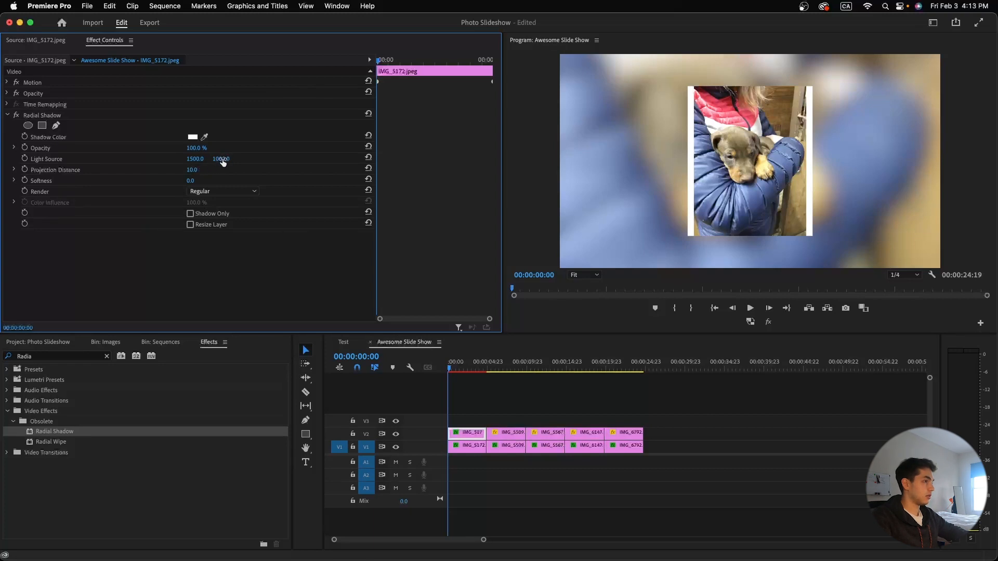
click(203, 168)
text(12)
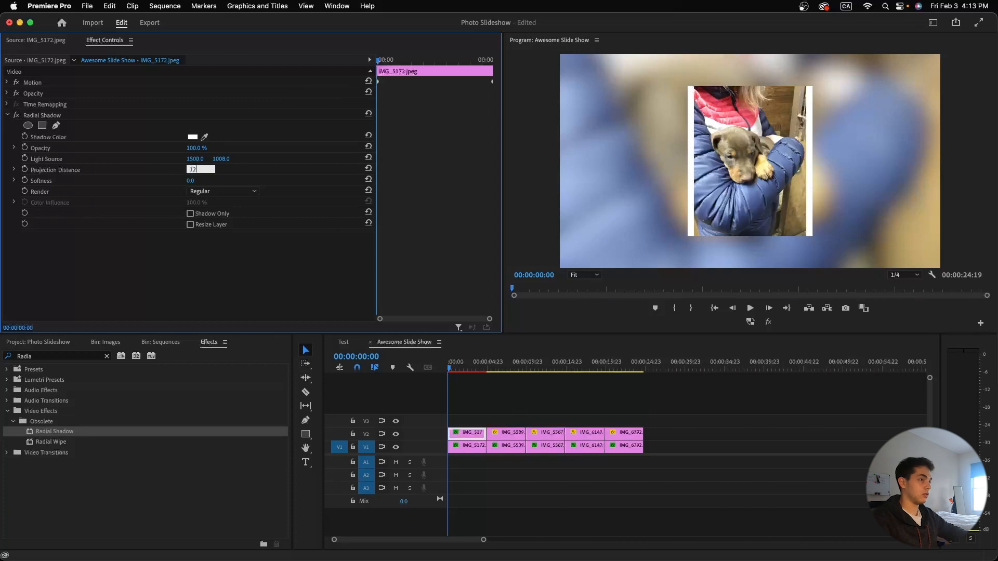
key(Return)
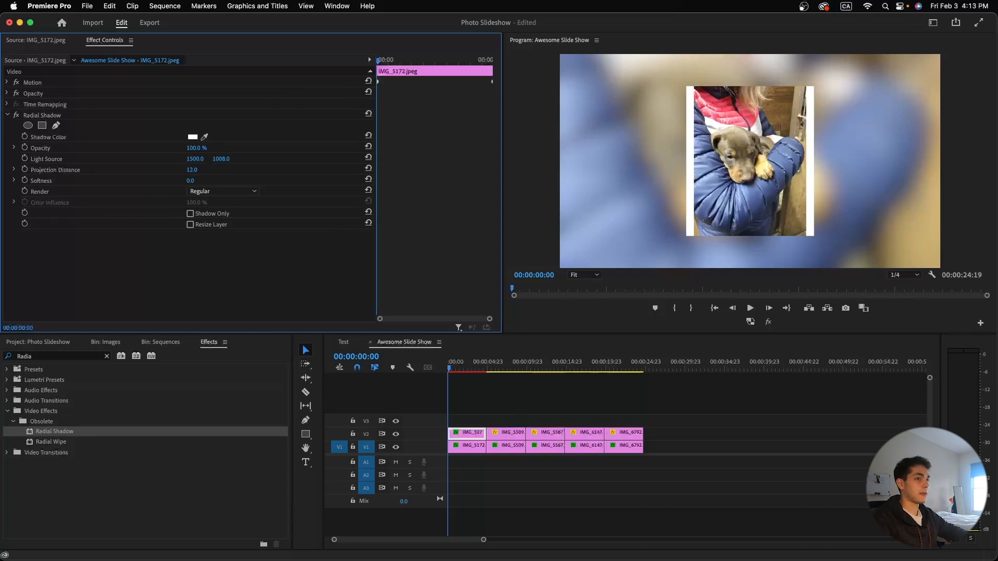
Enable Resize Layer for the Radial Shadow and set its vertical light source to 850.
click(191, 225)
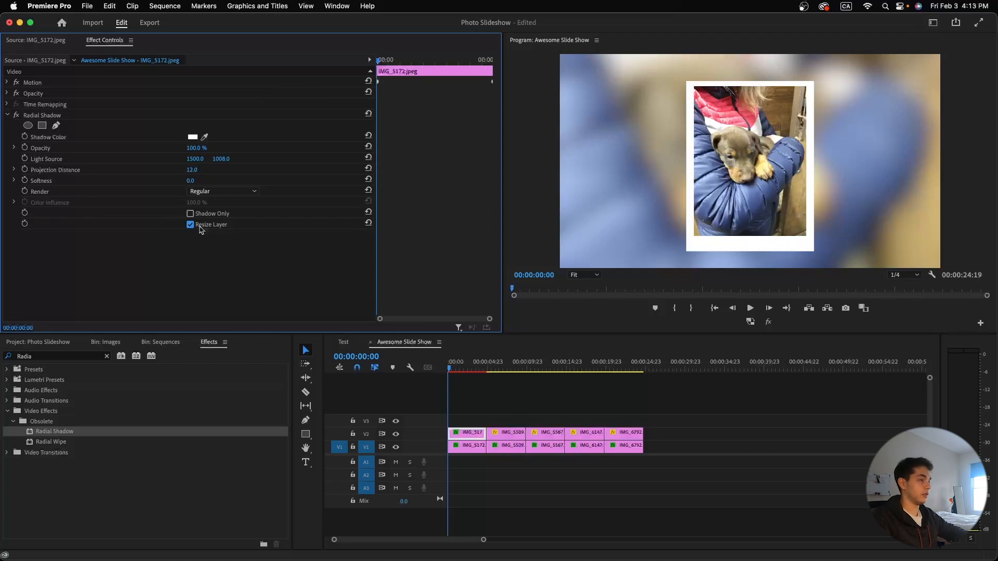
click(225, 159)
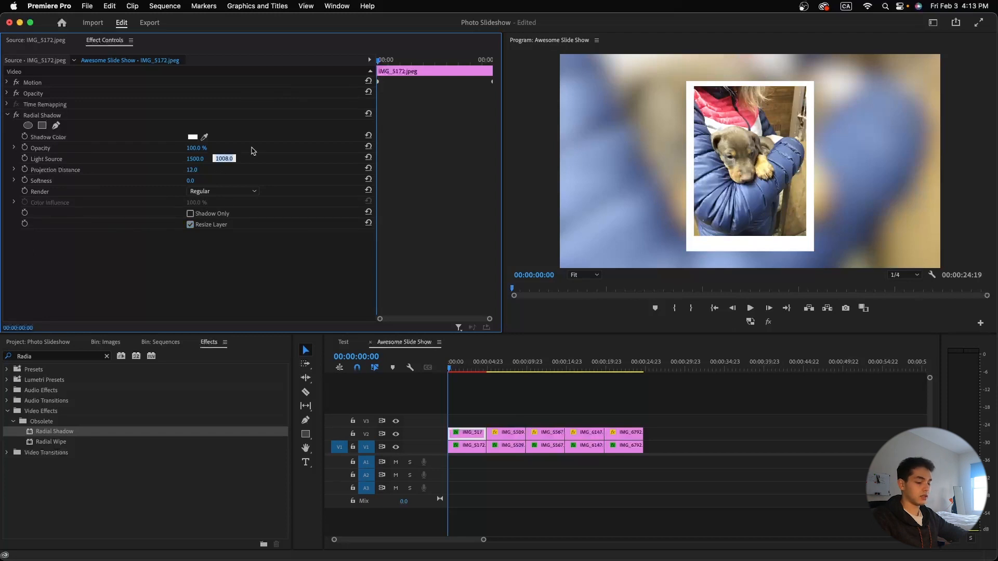
text(85)
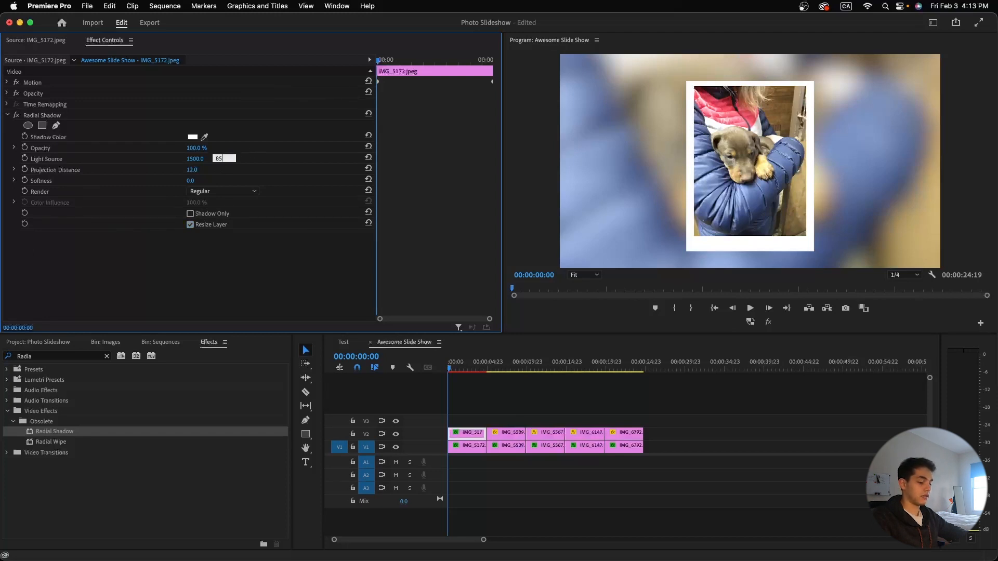
text(0)
key(Return)
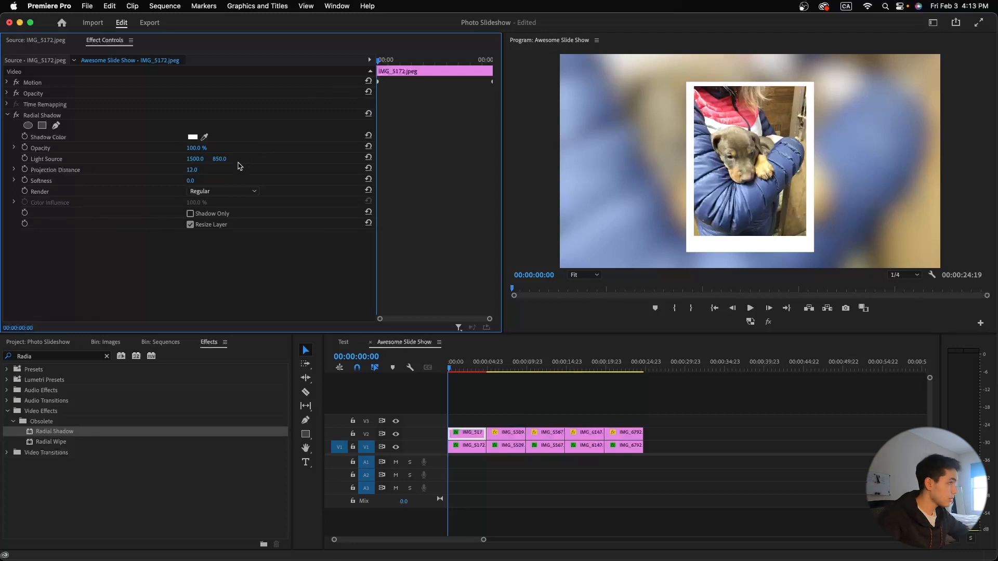
Copy the Radial Shadow effect from the first V2 photo onto the other four V2 photos and return the playhead to the start.
click(43, 116)
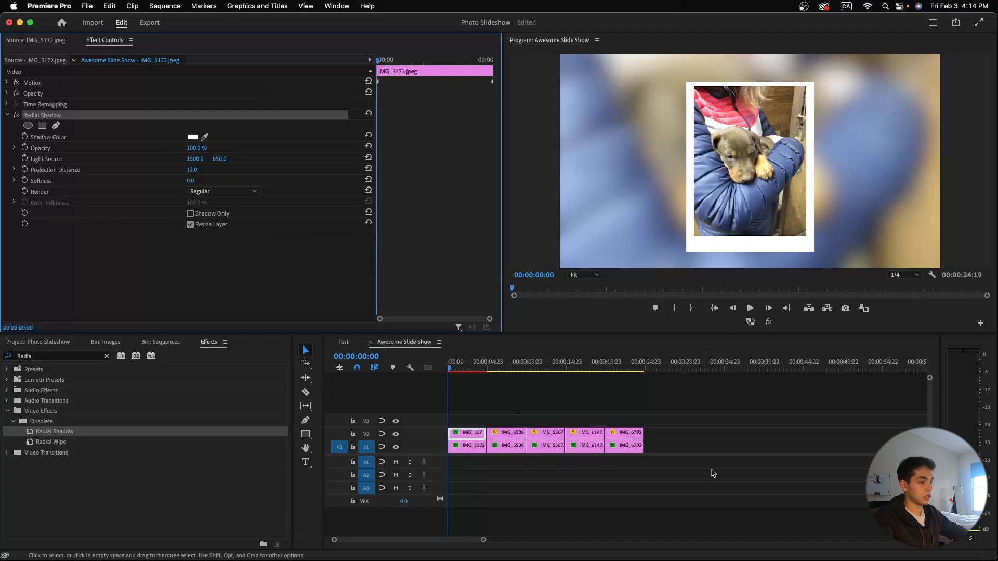
drag(664, 436, 501, 432)
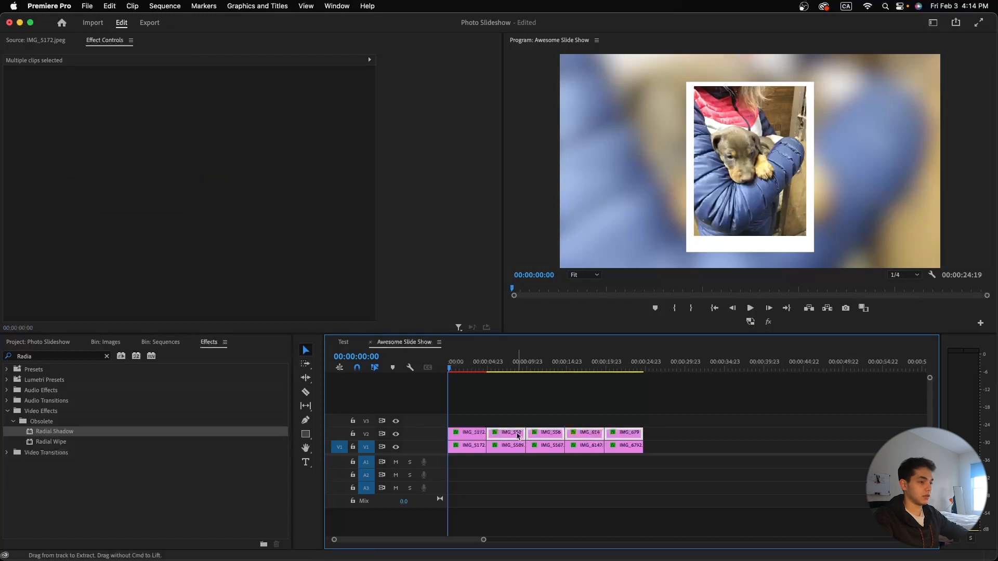
drag(456, 372, 442, 387)
Find the Drop Shadow effect and apply it to the first V2 photo, below its Radial Shadow.
click(467, 437)
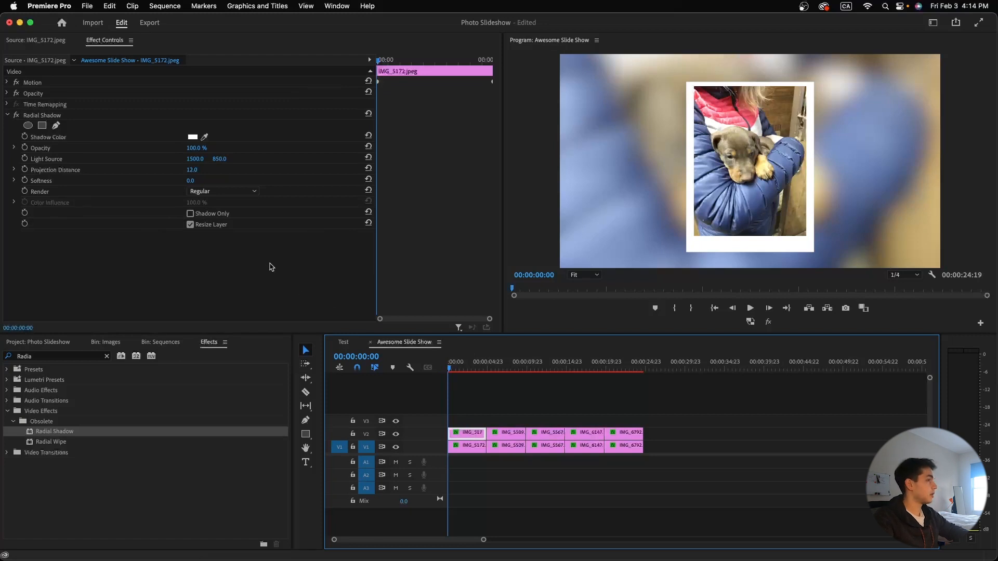
click(107, 356)
click(80, 358)
text(Drop)
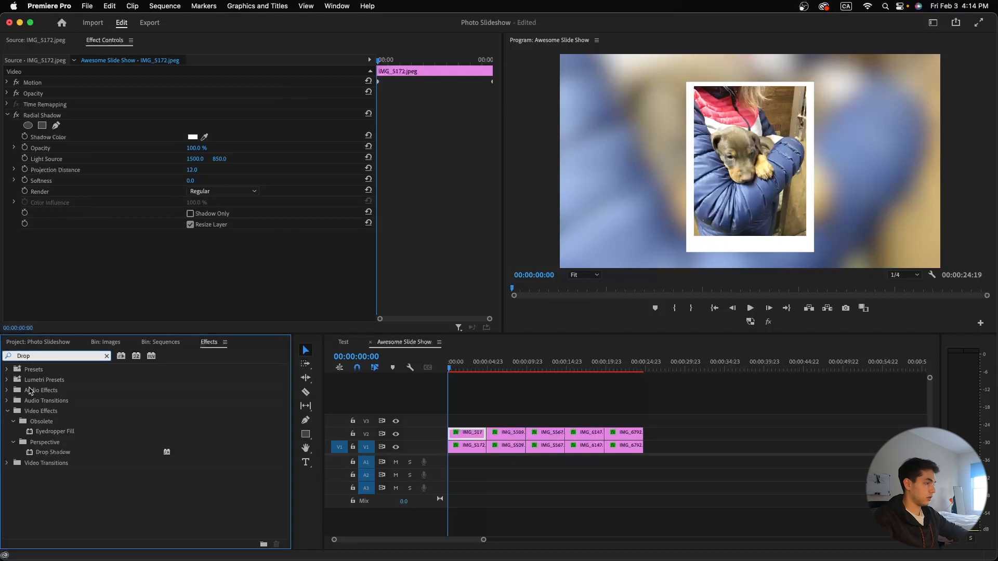
drag(52, 453, 7, 123)
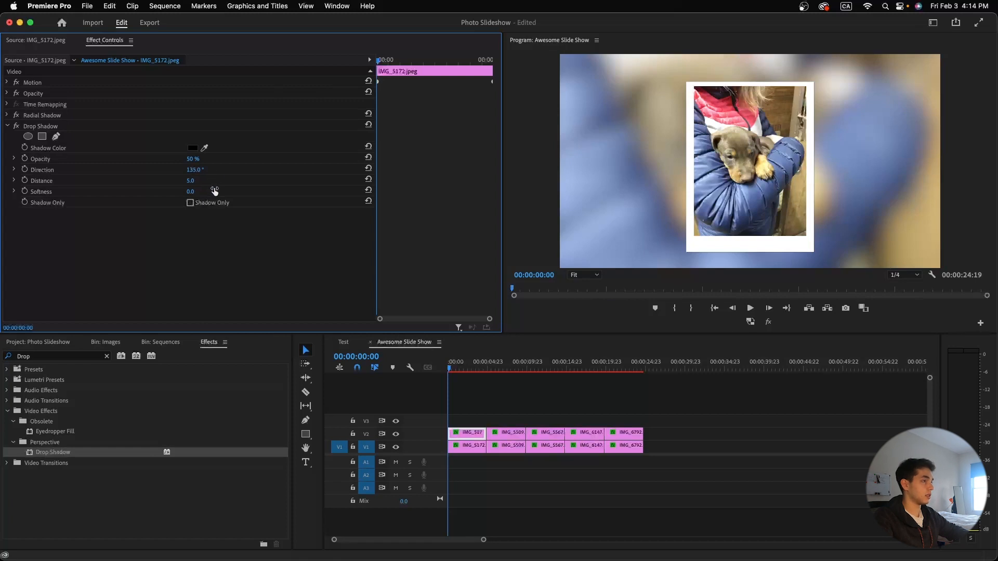
Set the first V2 photo's Drop Shadow direction to 180° and distance to 20.
click(192, 170)
text(180)
key(Return)
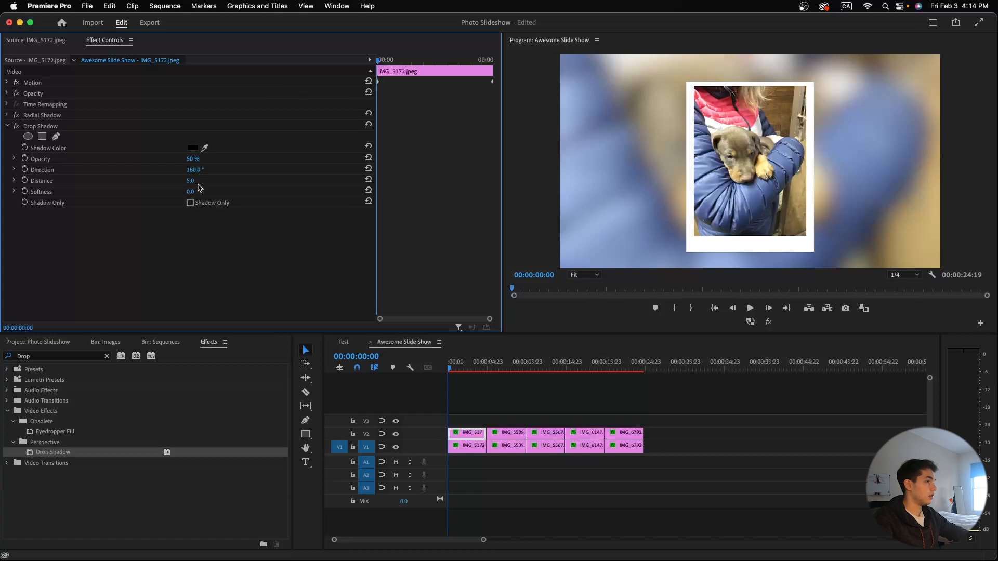
drag(191, 180, 197, 180)
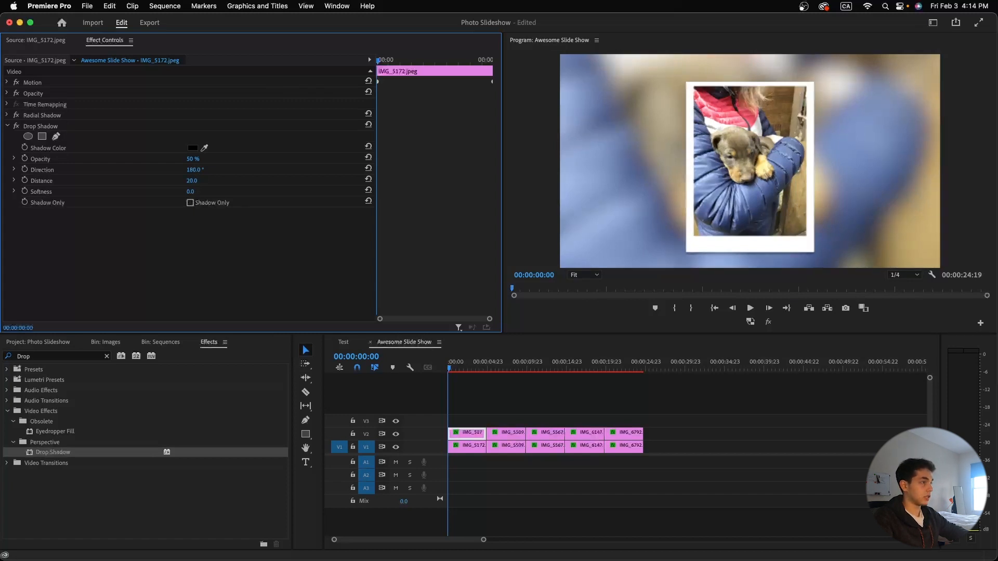
Set the Drop Shadow's softness to 200 and its opacity to 80%.
drag(191, 191, 214, 191)
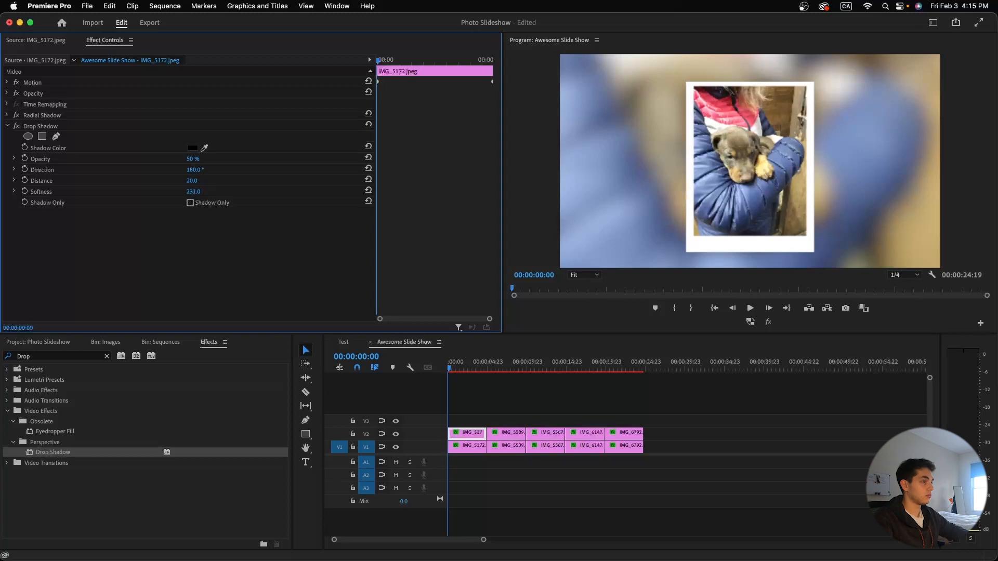
click(201, 194)
text(200)
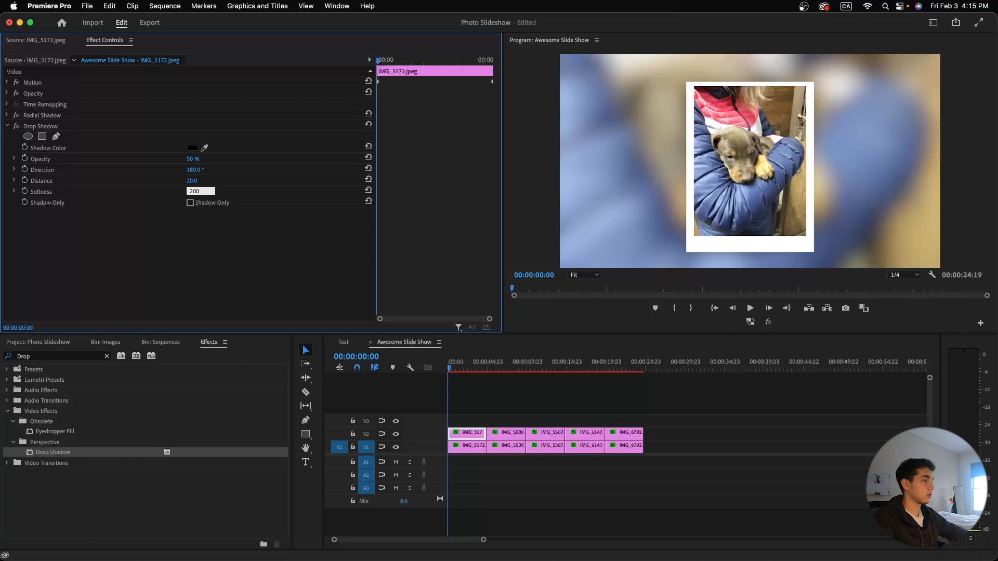
key(Return)
drag(193, 159, 197, 159)
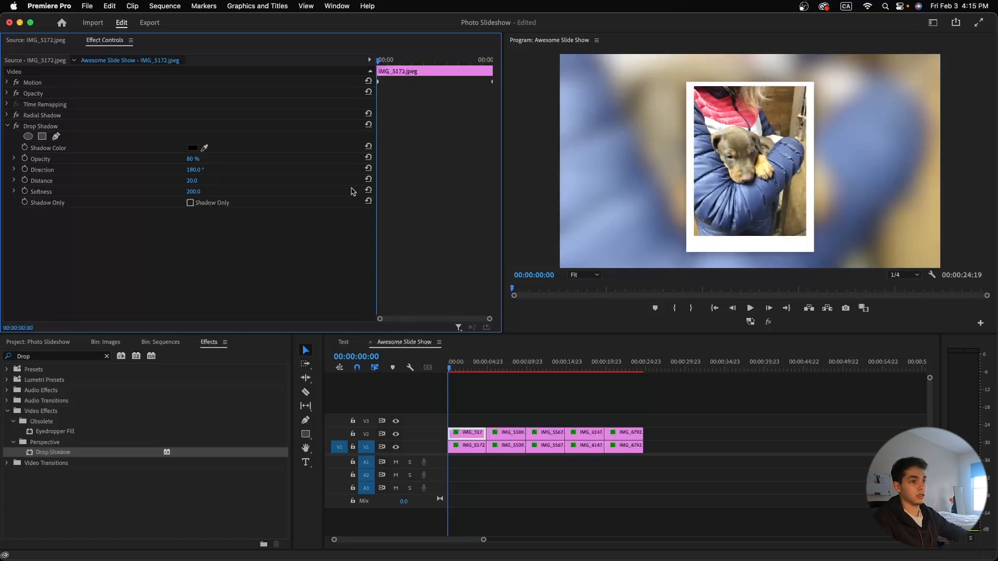
Switch the Drop Shadow effect off and on to compare the first photo with and without it.
click(17, 127)
click(17, 128)
click(17, 128)
click(17, 128)
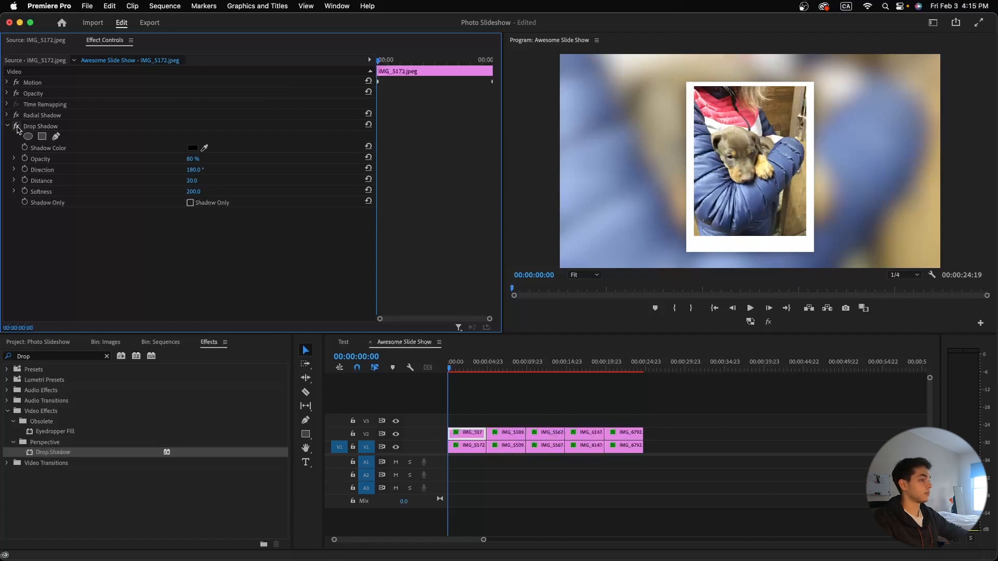
Copy the Drop Shadow effect from the first V2 photo onto the other four V2 photos and return the playhead to the start.
click(46, 127)
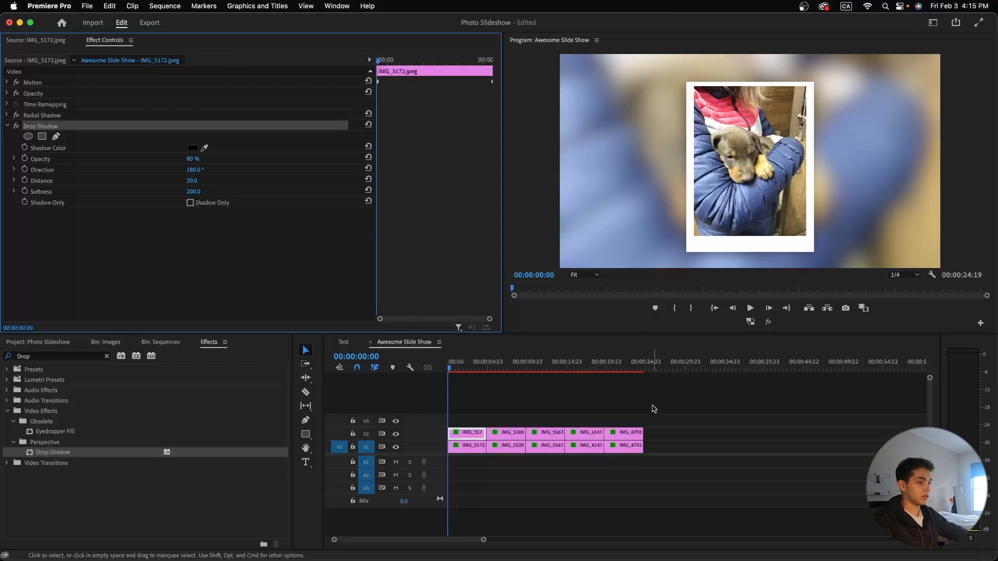
drag(656, 427, 499, 428)
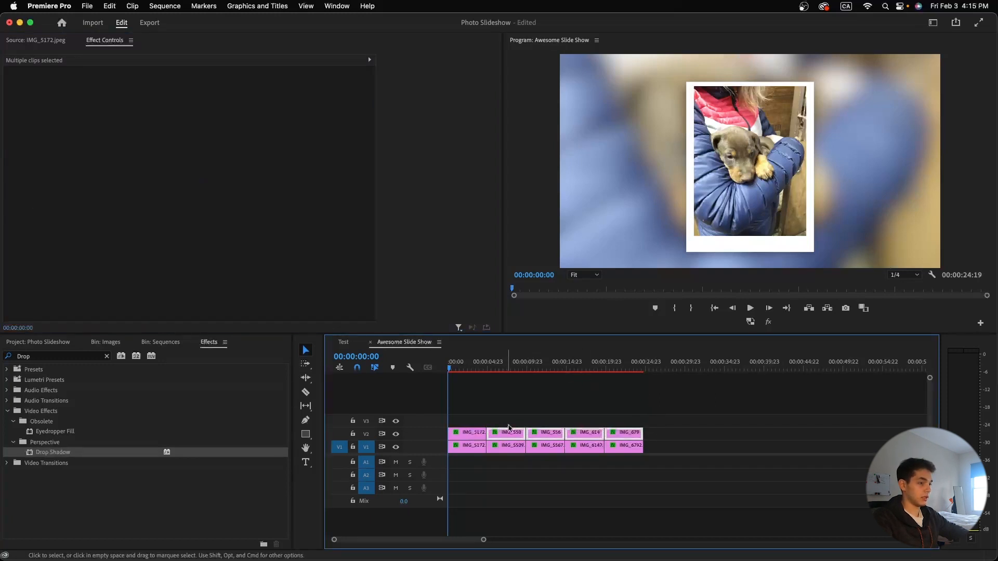
mouse_move(471, 370)
mouse_down()
mouse_move(537, 373)
mouse_move(457, 386)
mouse_up()
Apply the Basic 3D effect to the first V2 photo and collapse its Drop Shadow settings.
click(457, 433)
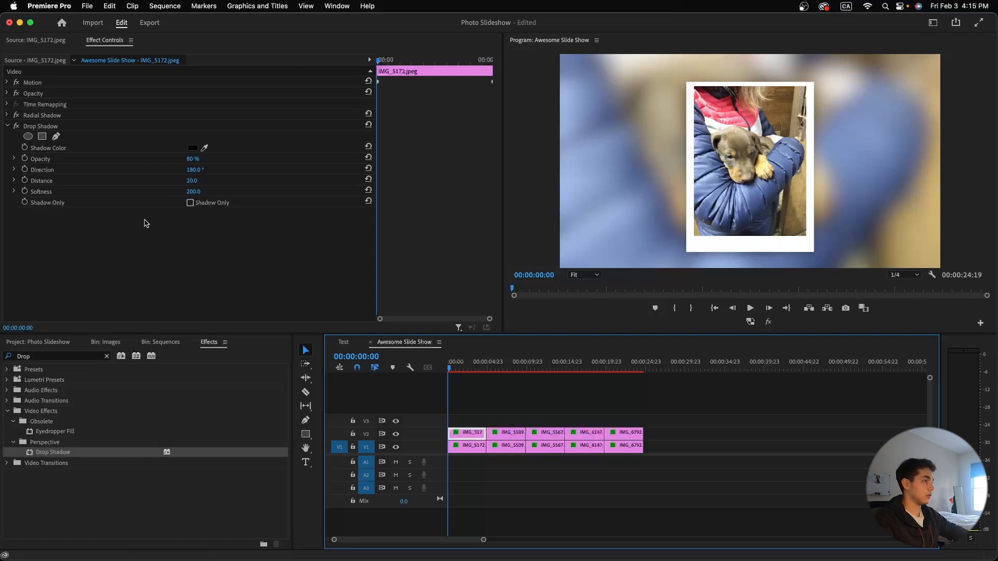
click(52, 356)
key(BackSpace)
key(BackSpace)
key(BackSpace)
text(Basic)
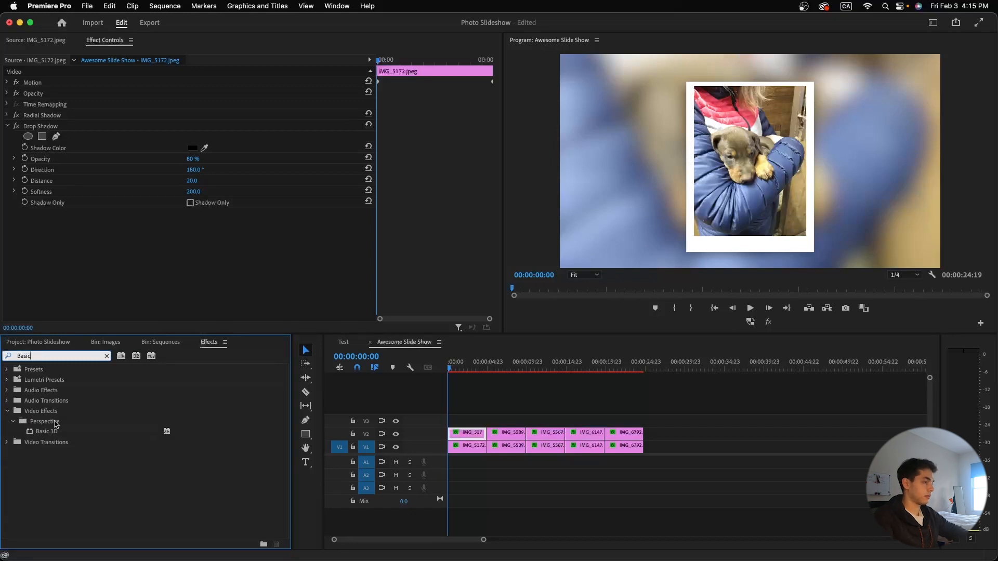
drag(50, 431, 460, 433)
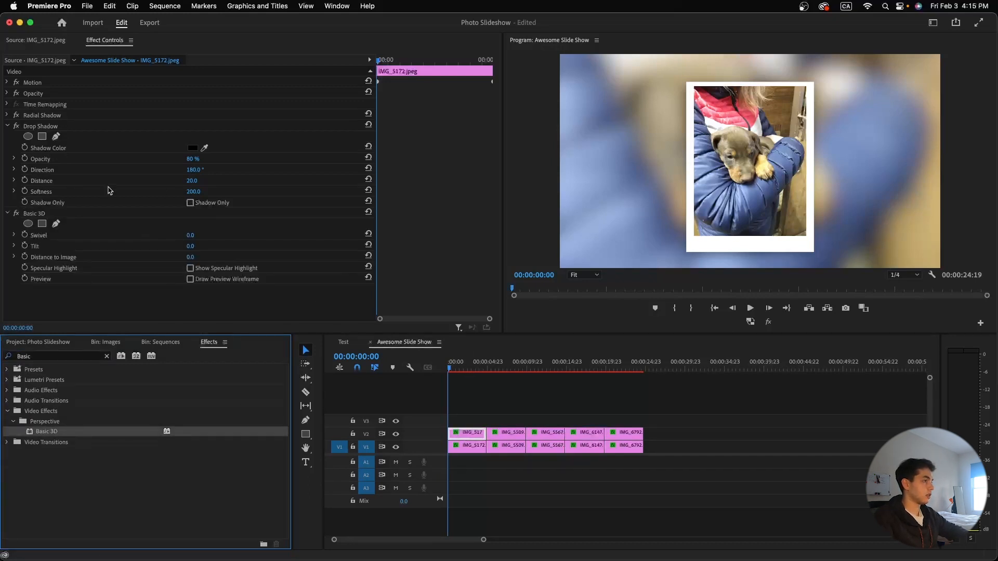
click(9, 127)
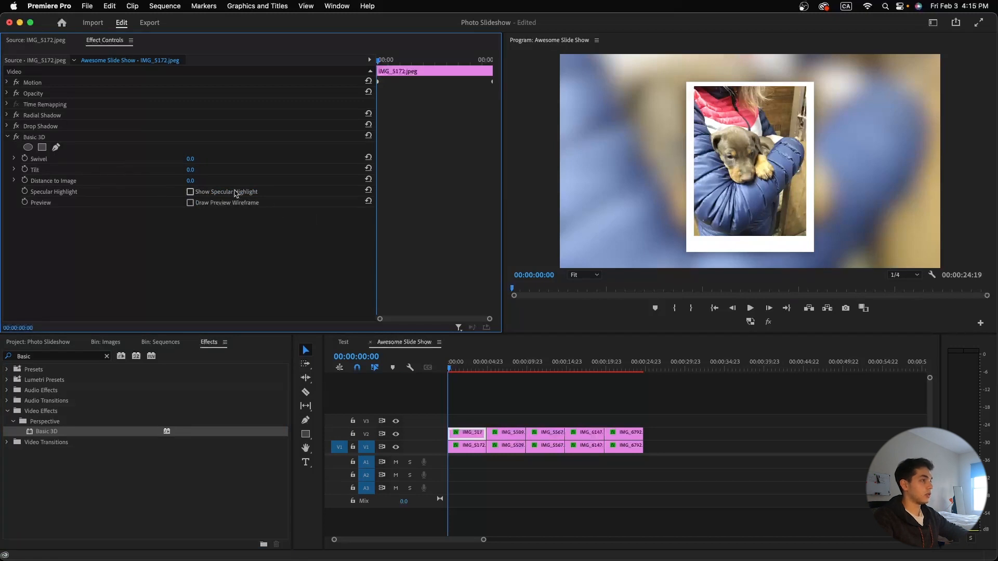
Set the first V2 photo's Basic 3D Swivel to -3° and Tilt to 3°.
click(194, 159)
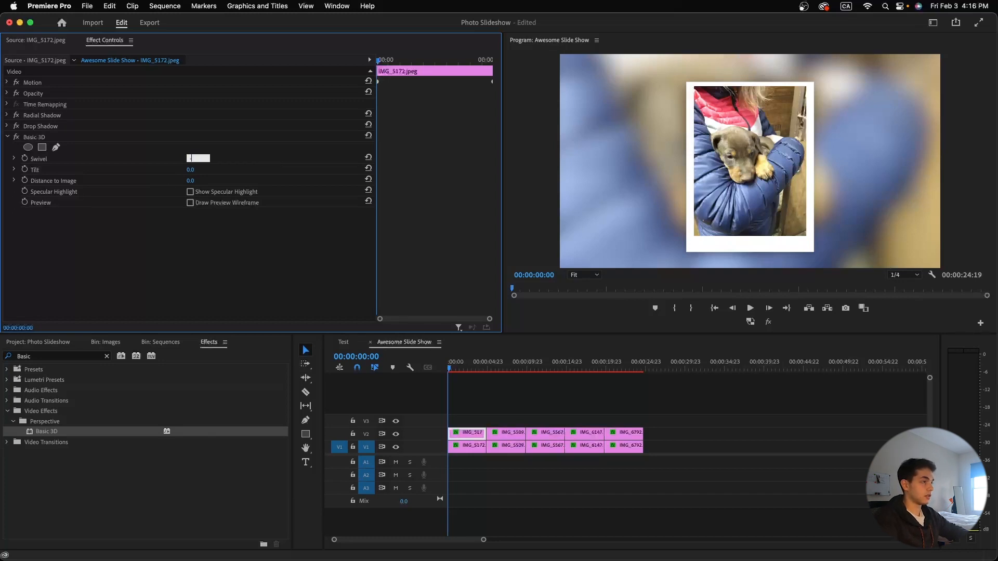
text(-3)
key(Return)
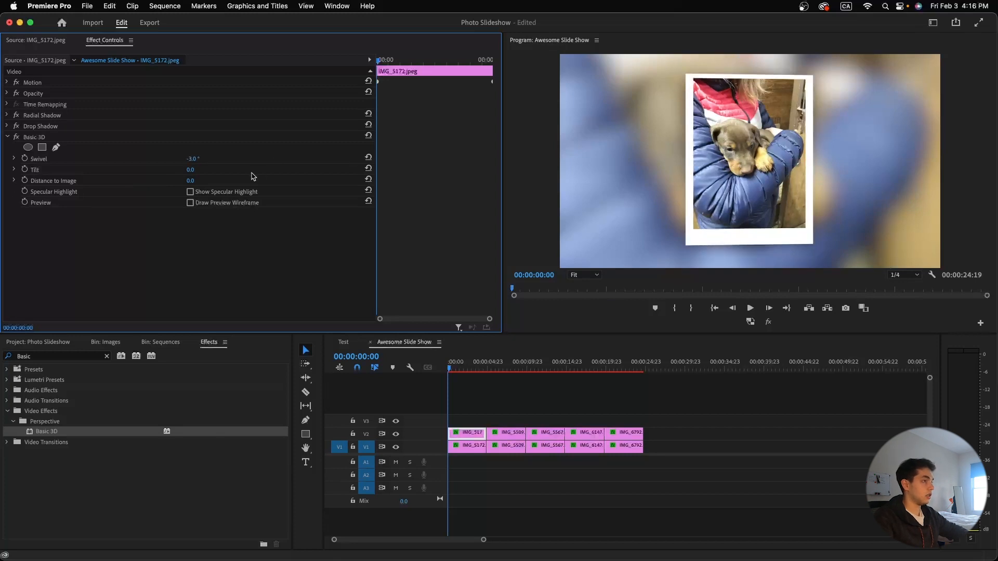
click(191, 170)
text(3)
key(Return)
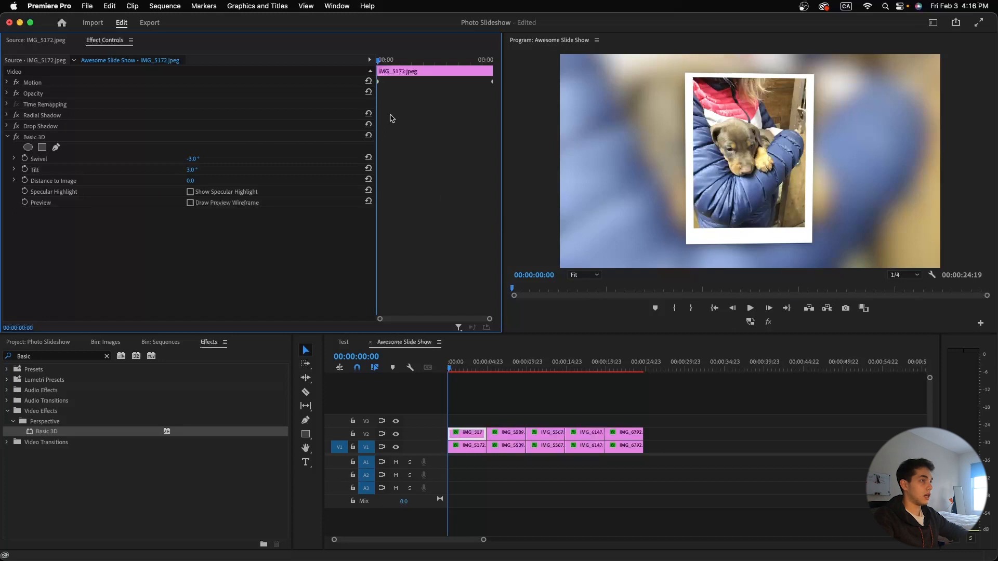
Turn on keyframing for the first V2 photo's Basic 3D Swivel and Tilt at 00:00:01:07.
drag(379, 68, 407, 61)
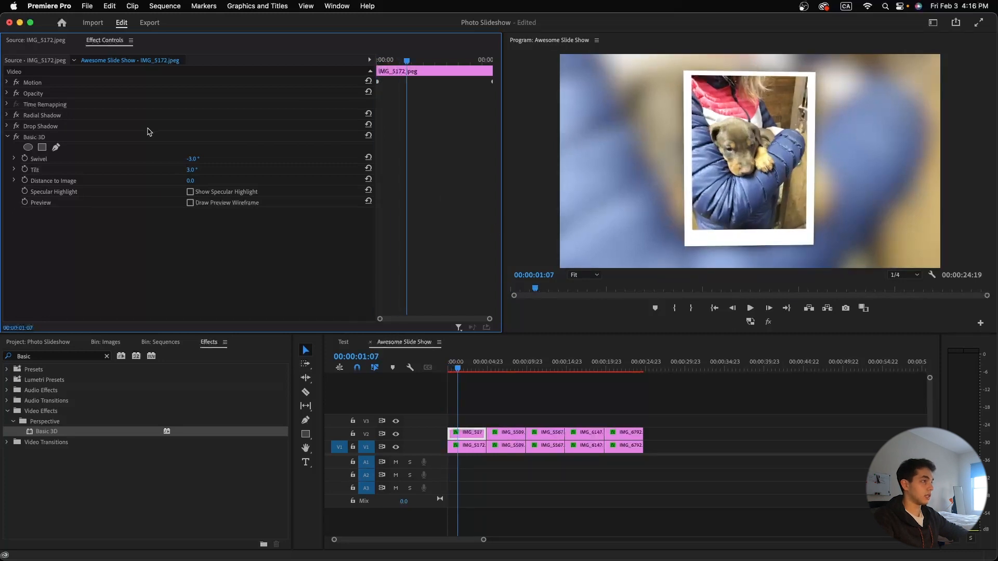
click(25, 158)
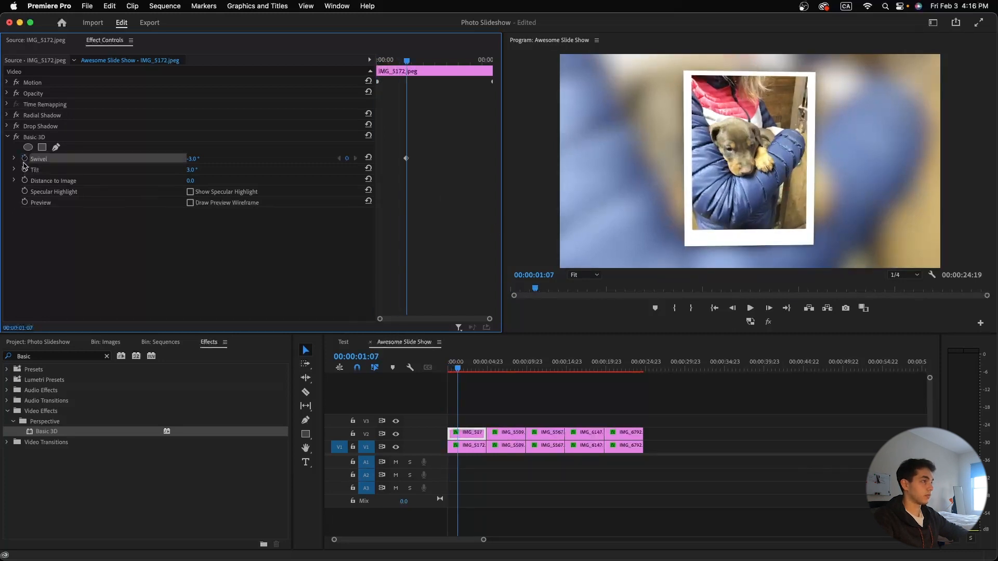
click(25, 169)
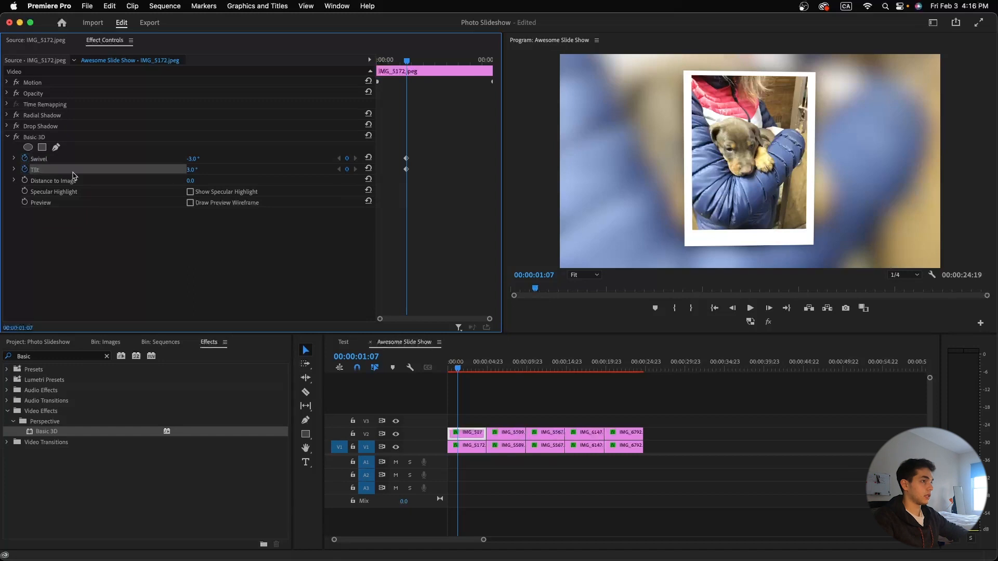
Set the new keyframes to Swivel 3° and Tilt -3°, and move both to the end of the first photo.
click(197, 160)
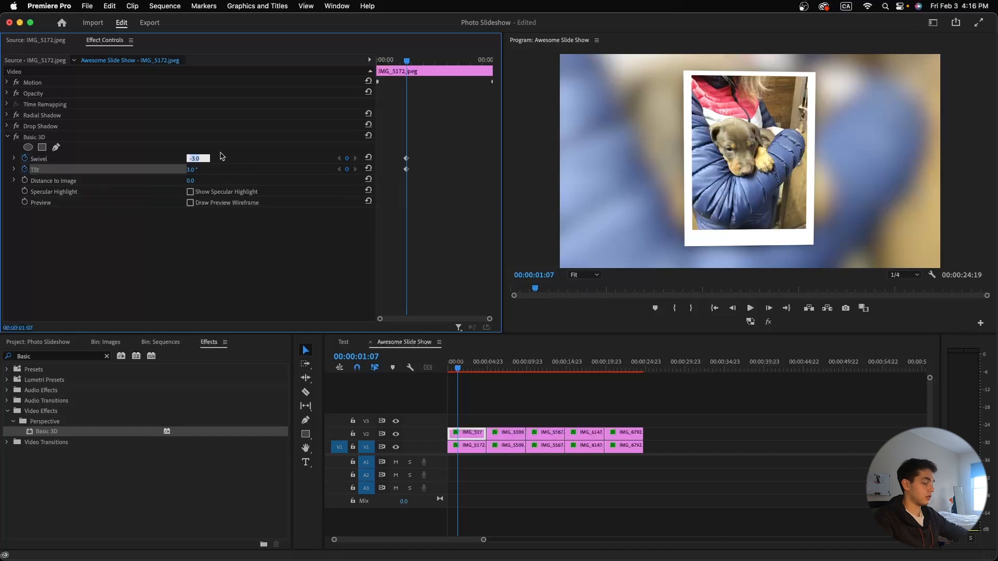
text(3)
key(Return)
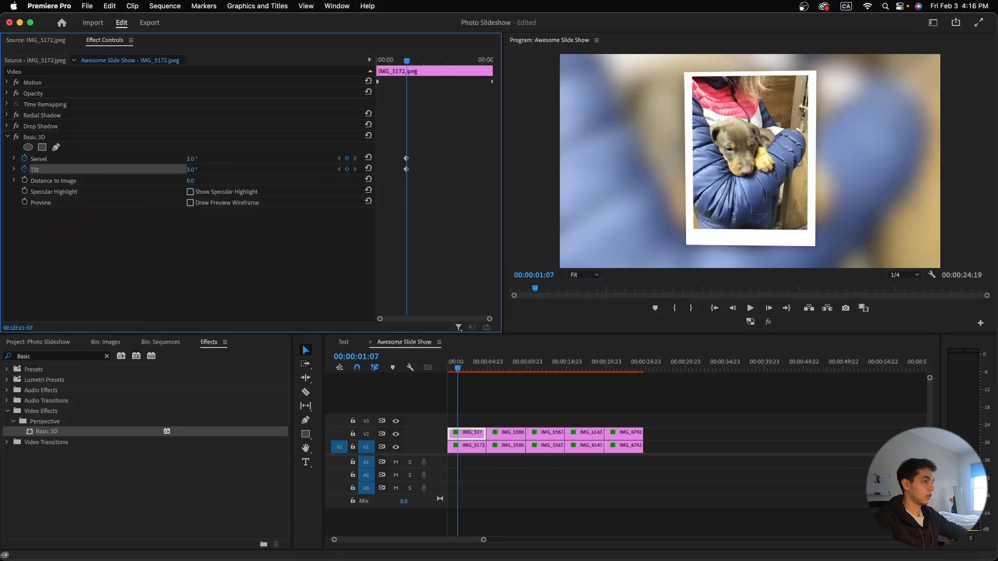
click(198, 169)
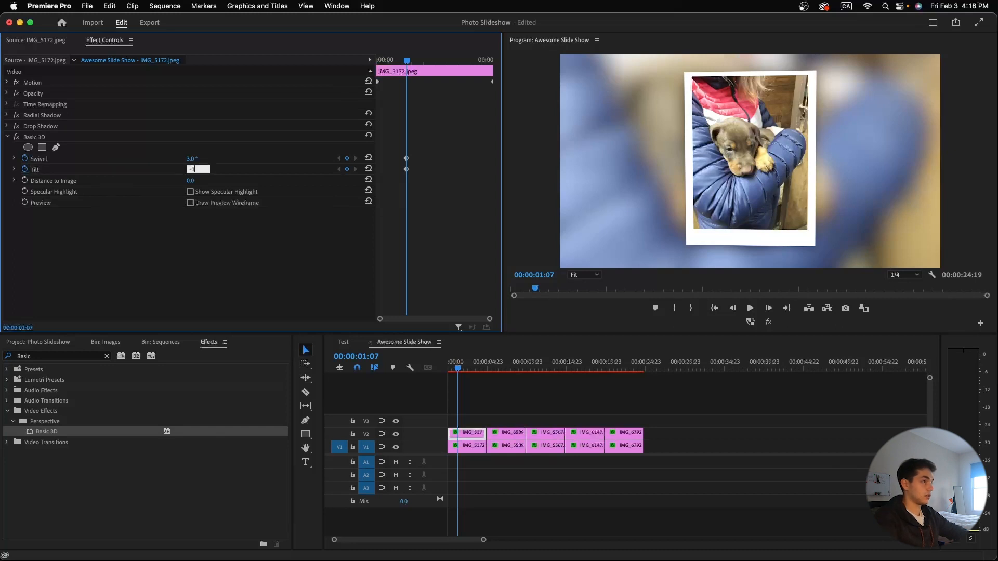
text(-1)
key(Return)
click(192, 169)
text(-3)
key(Return)
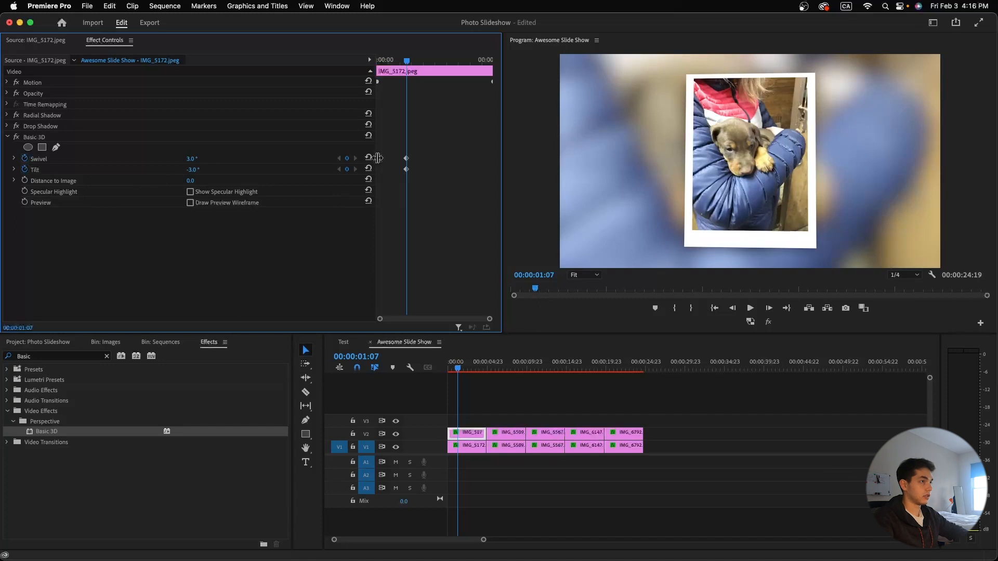
drag(400, 154, 527, 160)
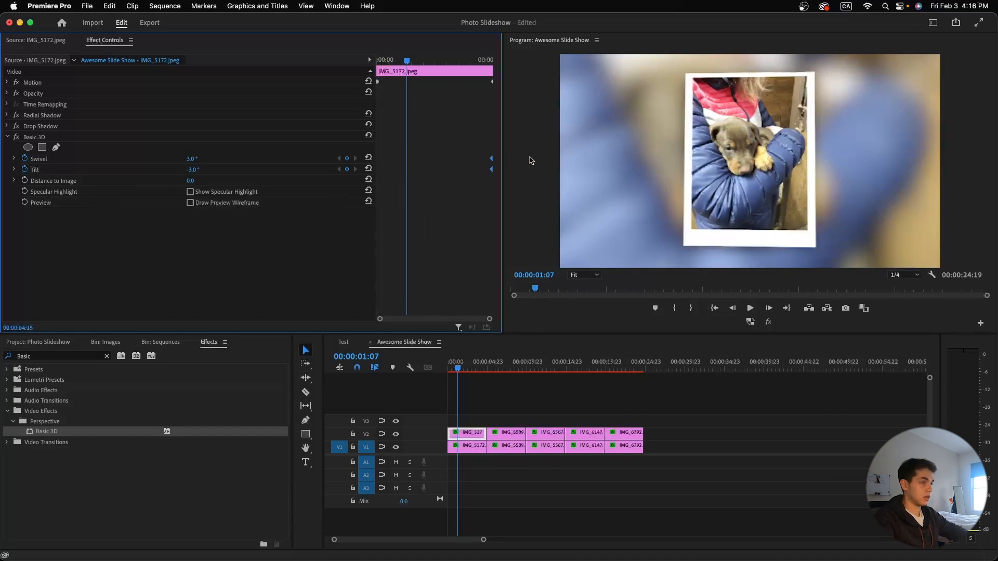
Add keyframes at the very start of the first photo with Swivel -3° and Tilt 3°.
drag(380, 319, 406, 315)
drag(438, 61, 361, 61)
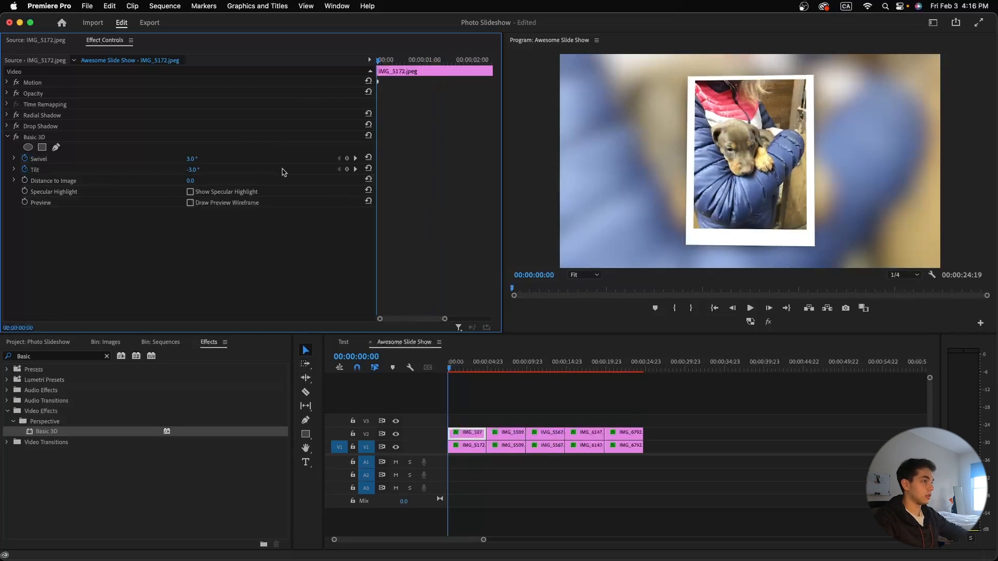
click(195, 158)
text(-3)
key(Return)
click(197, 168)
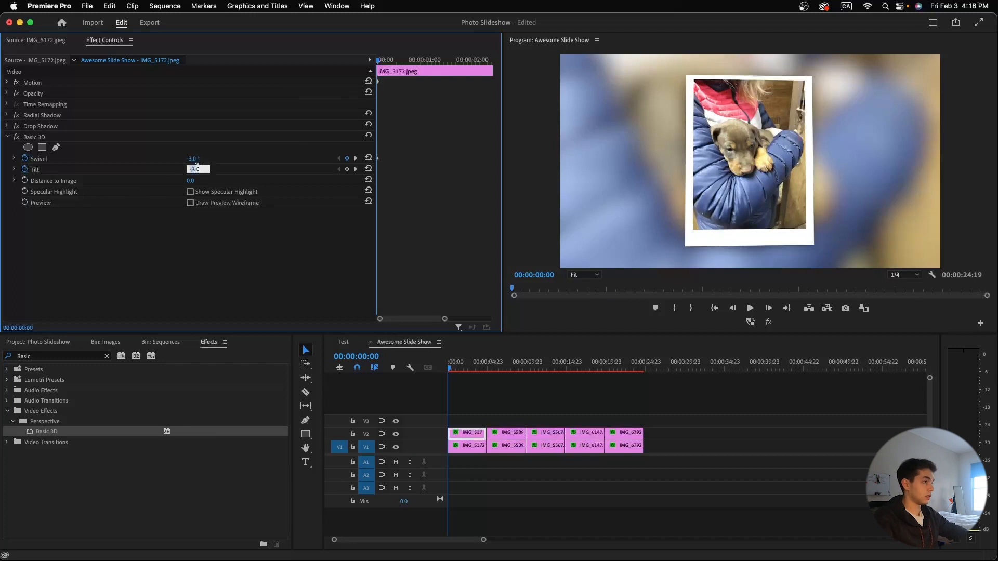
key(Return)
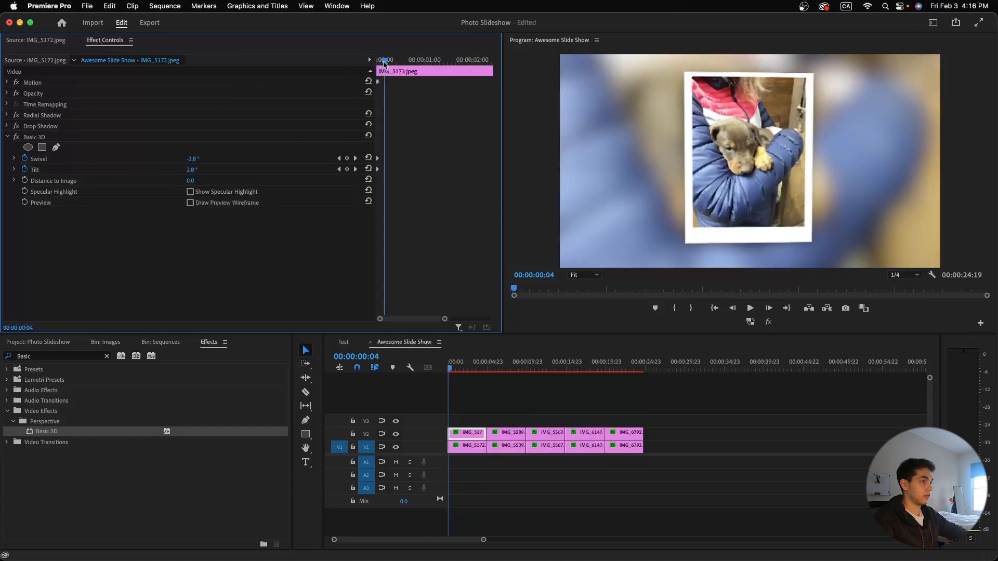
Apply Ease Out to the starting Swivel and Tilt keyframes and Ease In to the ending ones.
drag(378, 60, 499, 99)
drag(461, 319, 498, 322)
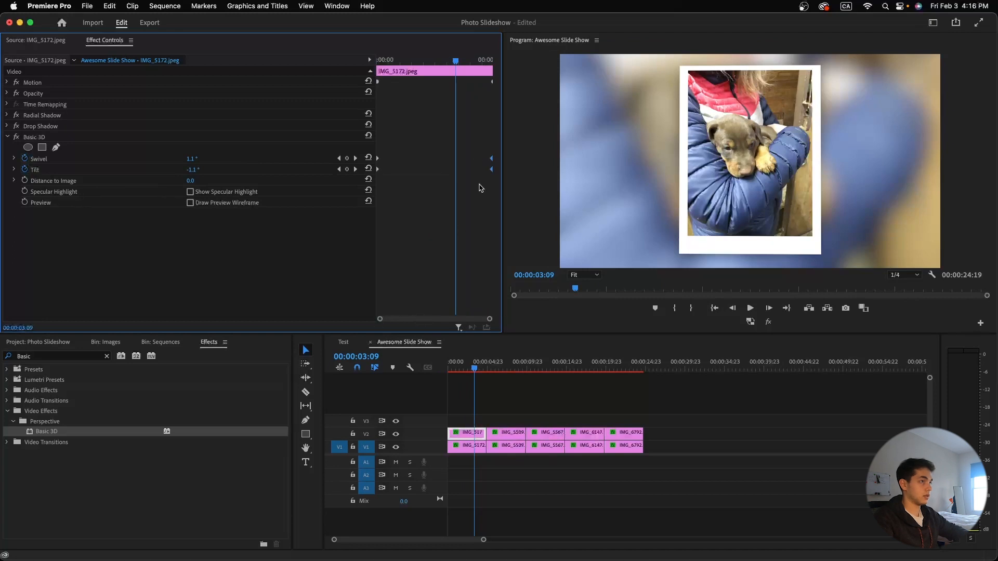
drag(394, 176, 376, 147)
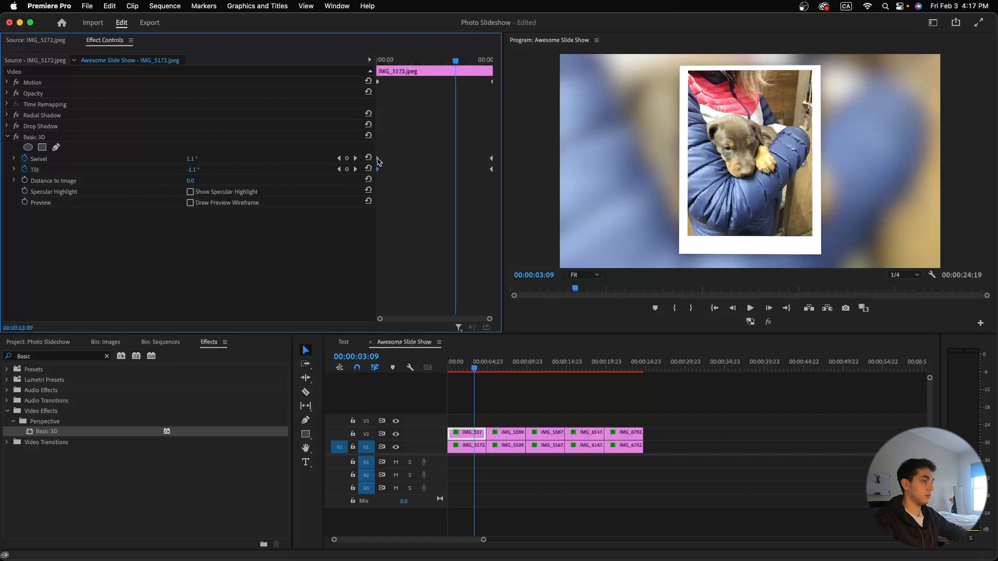
right_click(377, 161)
click(410, 324)
drag(490, 169, 497, 184)
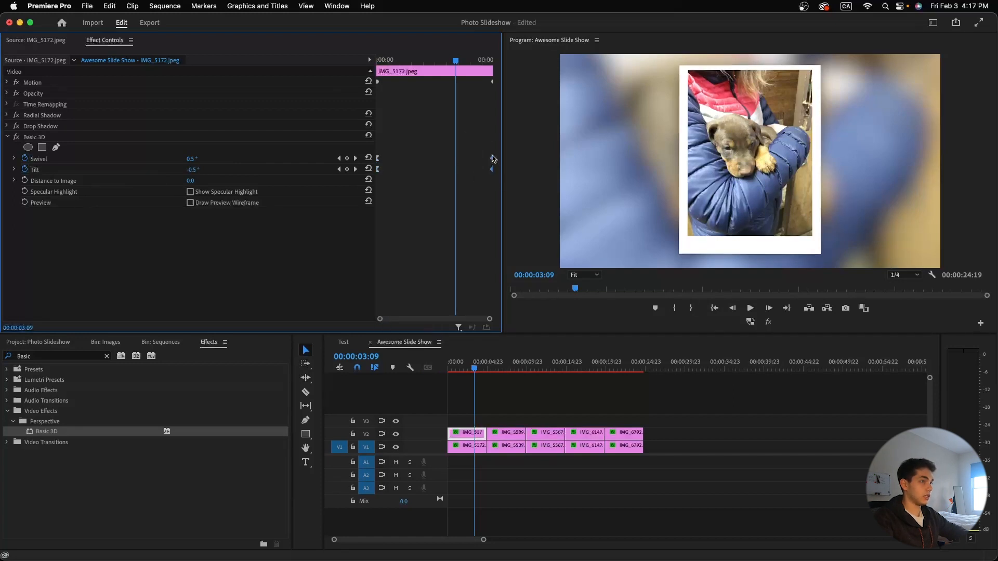
right_click(493, 159)
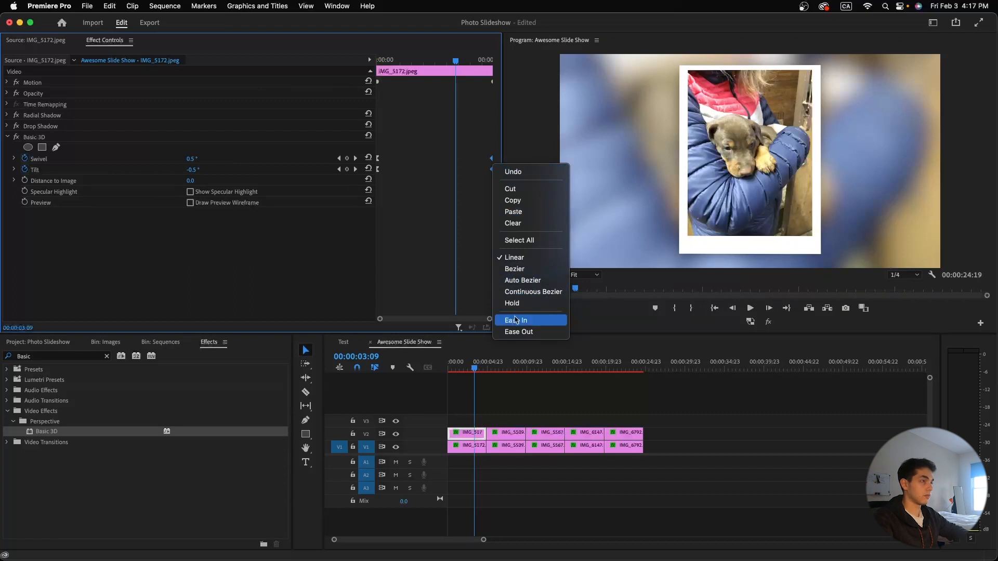
click(515, 318)
Play the slideshow from the start to check the first photo's 3D motion, and save the project.
drag(455, 61, 375, 63)
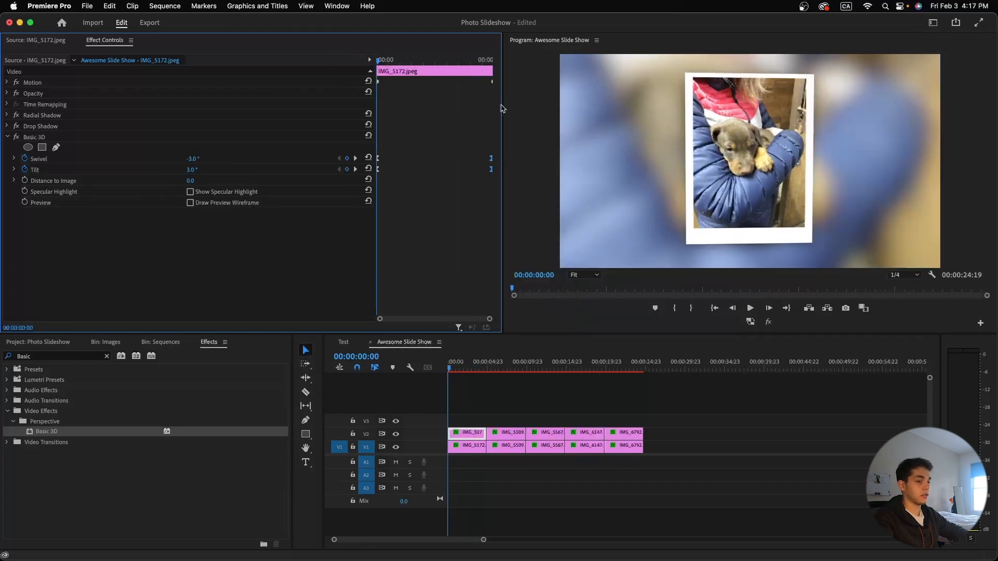
click(750, 310)
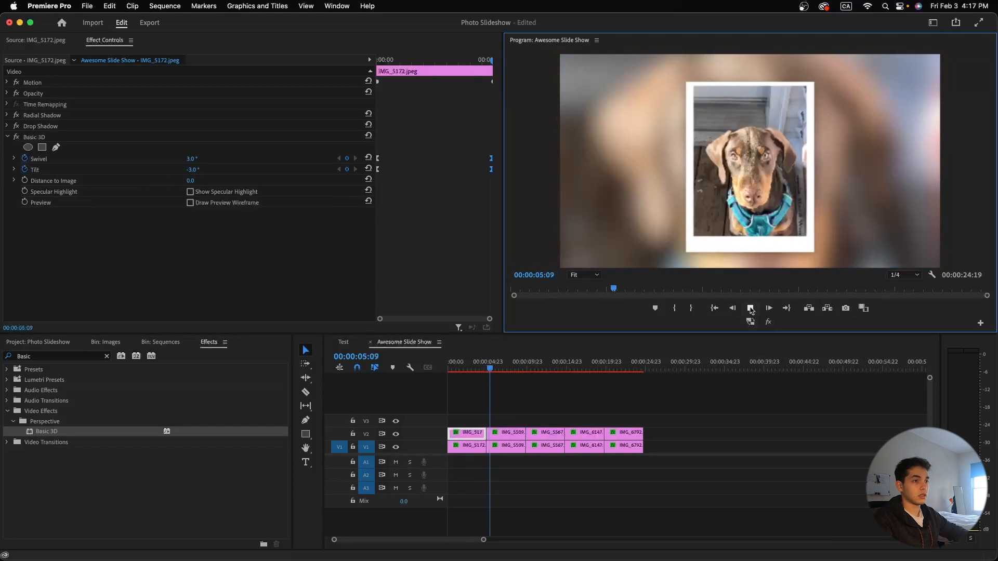
click(750, 308)
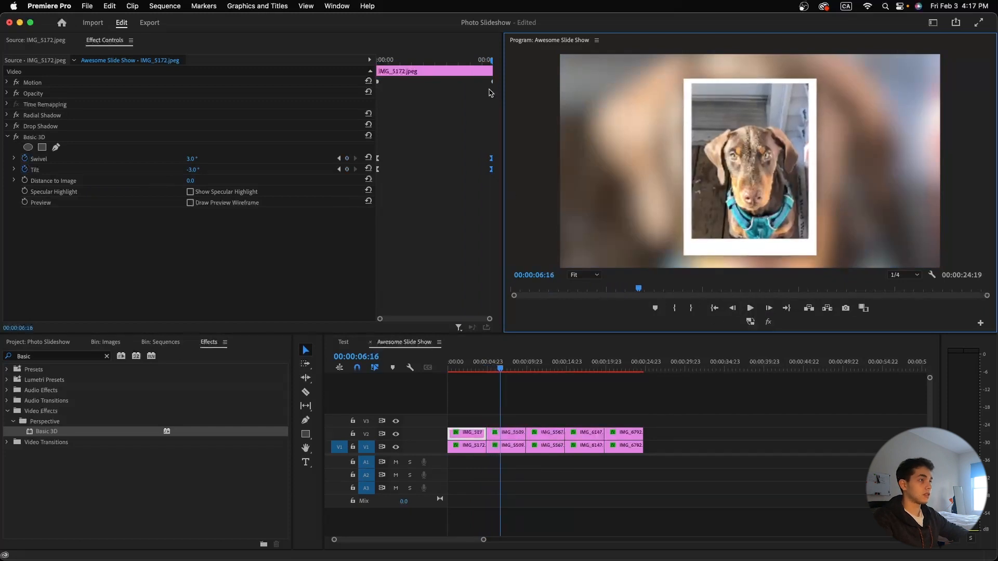
key(super+s)
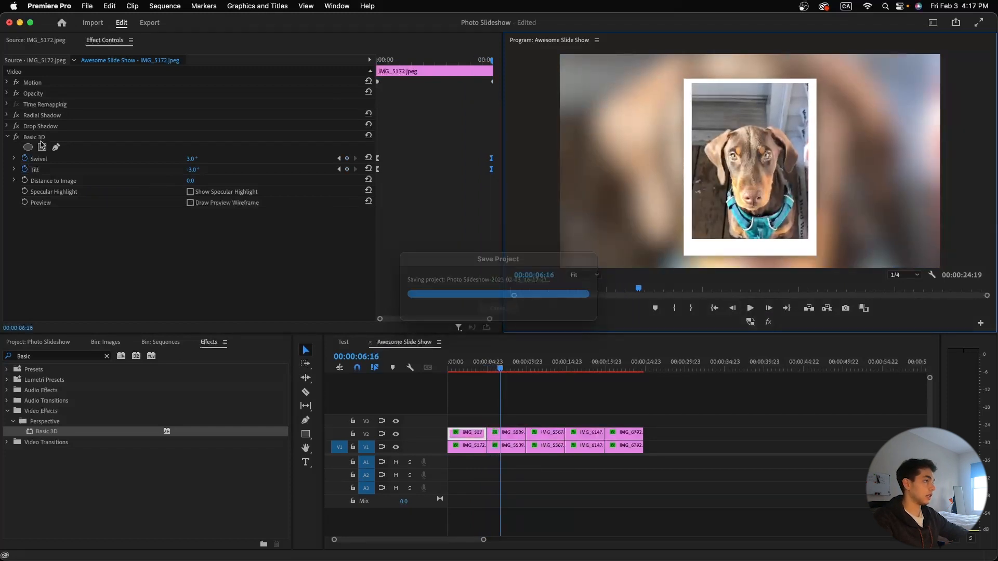
Copy the Basic 3D effect from the first V2 photo onto the other four V2 photos.
click(36, 139)
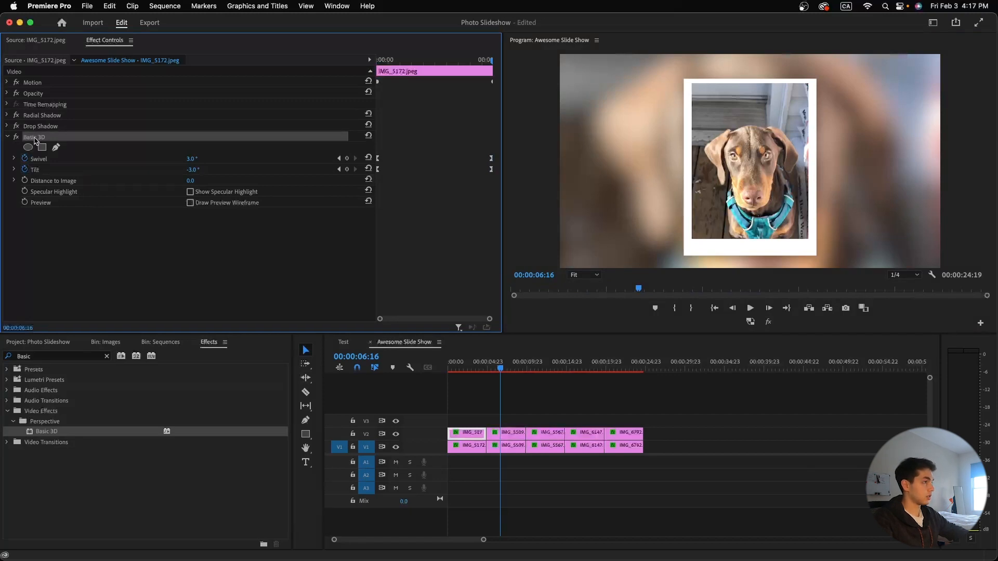
click(557, 432)
shift+click(629, 434)
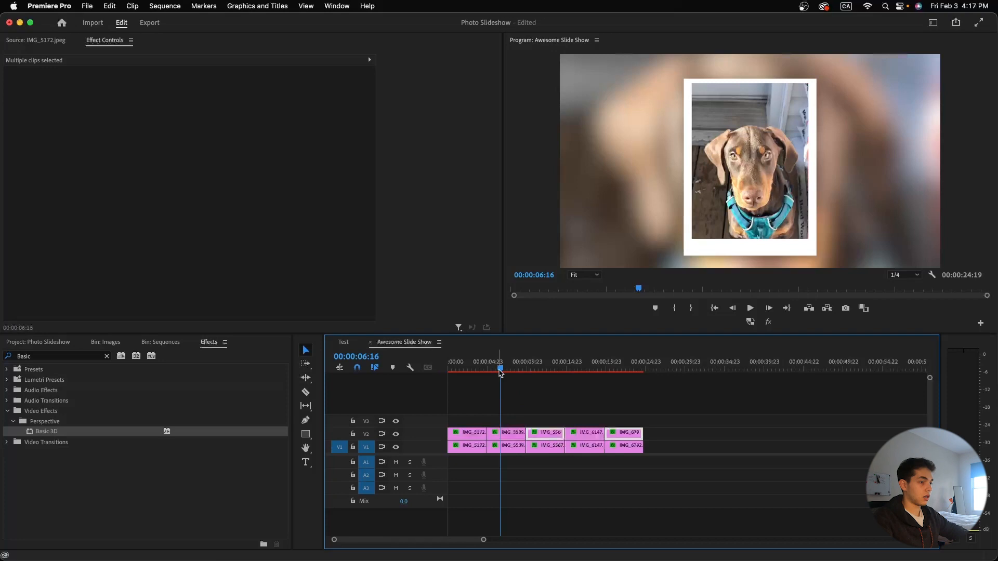
click(518, 433)
shift+click(585, 434)
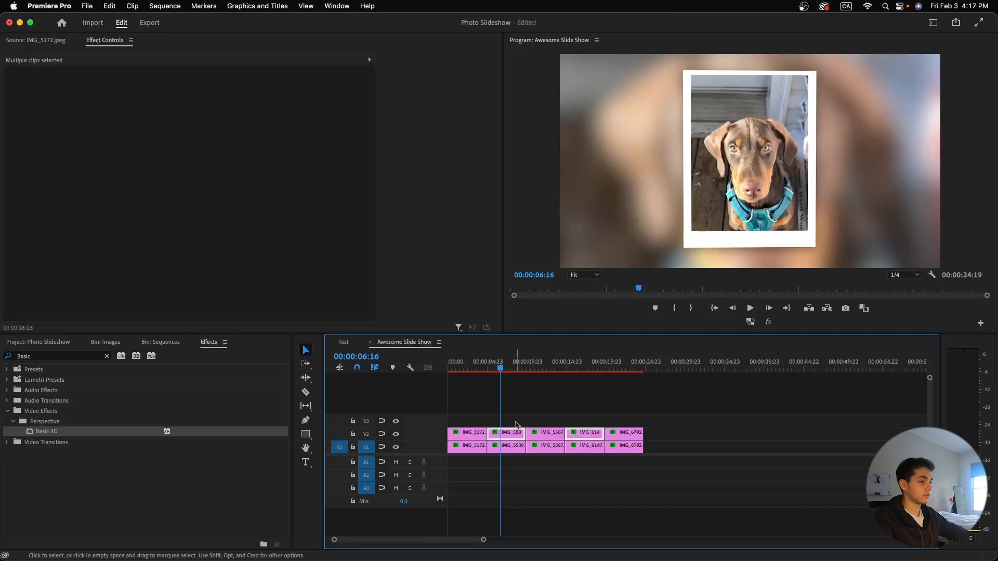
On the second V2 photo's starting keyframes at 00:00:04:23, set Basic 3D Swivel to 3° and Tilt to -3°.
click(499, 364)
drag(498, 365, 484, 367)
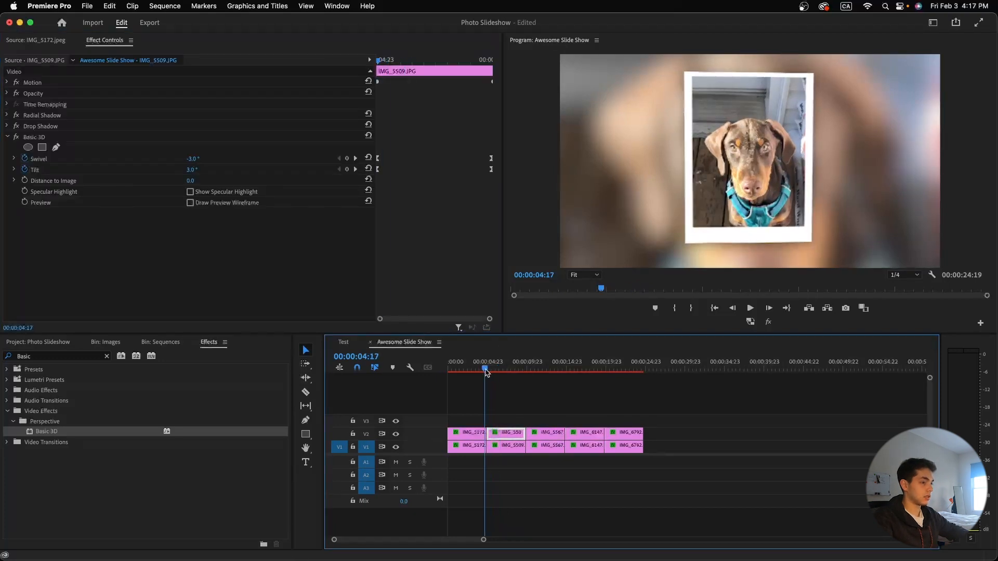
key(Right)
key(Right)
key(Right)
key(Right)
key(Right)
key(Right)
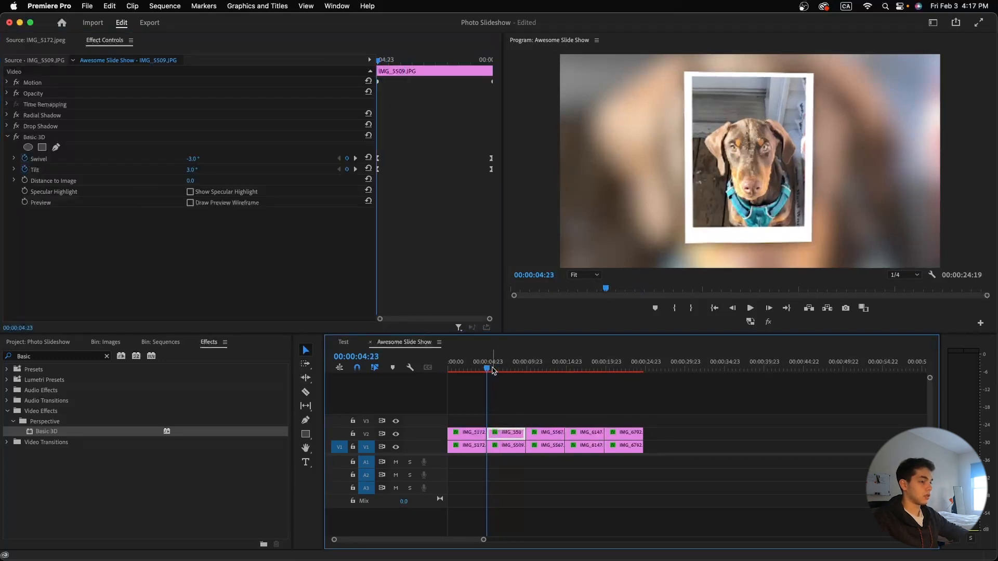
click(192, 158)
key(Return)
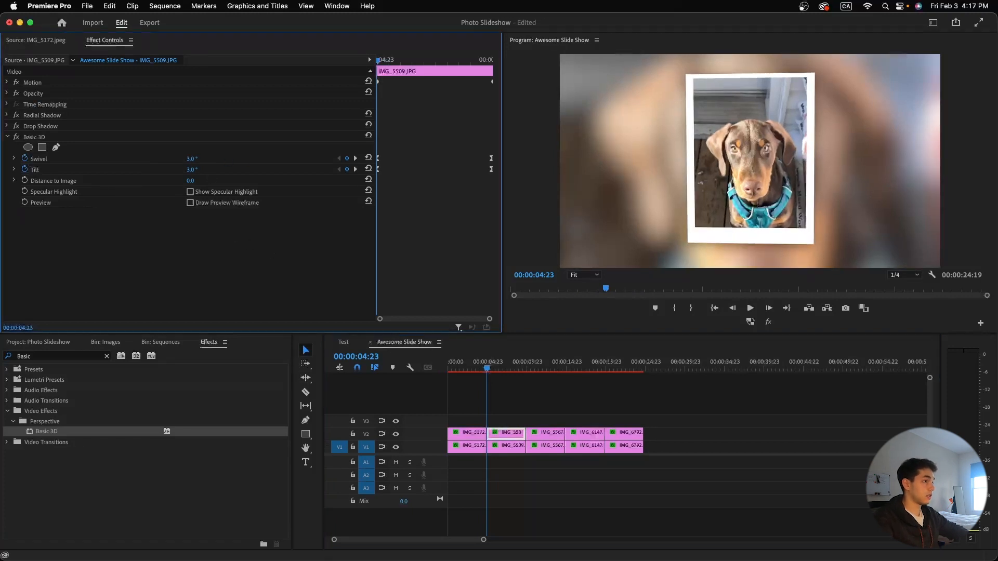
click(204, 168)
text(-3)
key(Return)
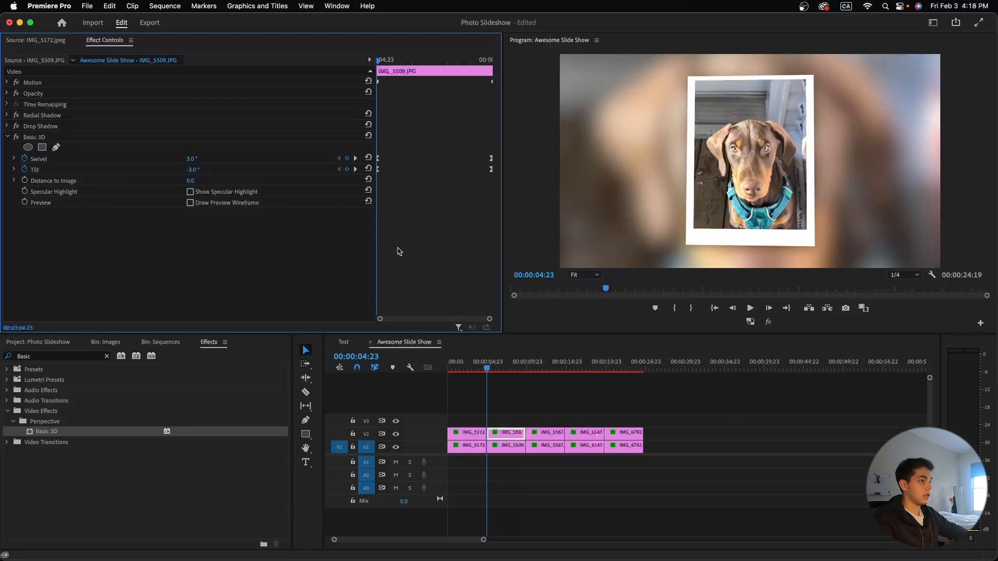
On the second V2 photo's ending keyframes at 00:00:09:22, set Basic 3D Swivel to -3° and Tilt to 3°.
drag(380, 60, 505, 71)
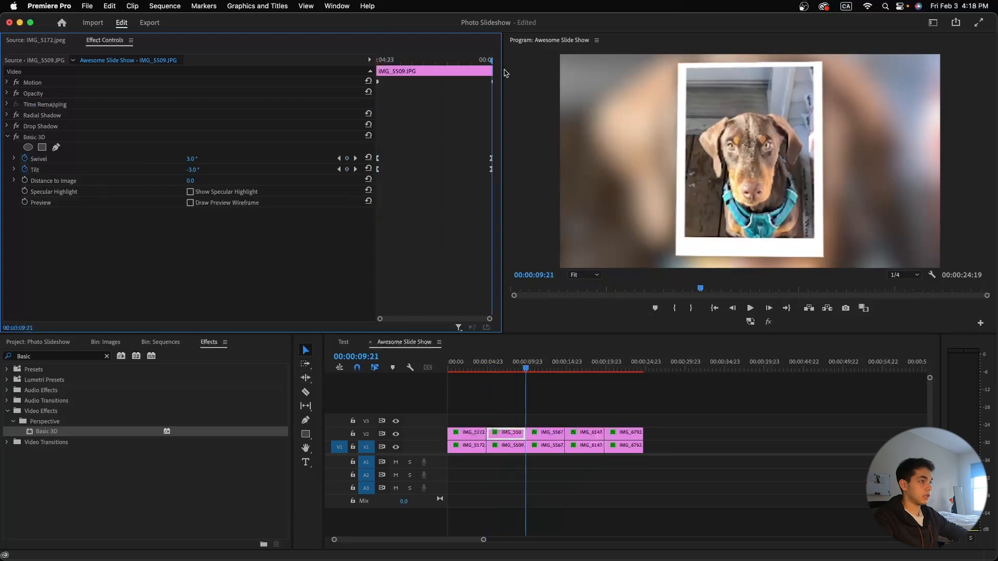
click(197, 158)
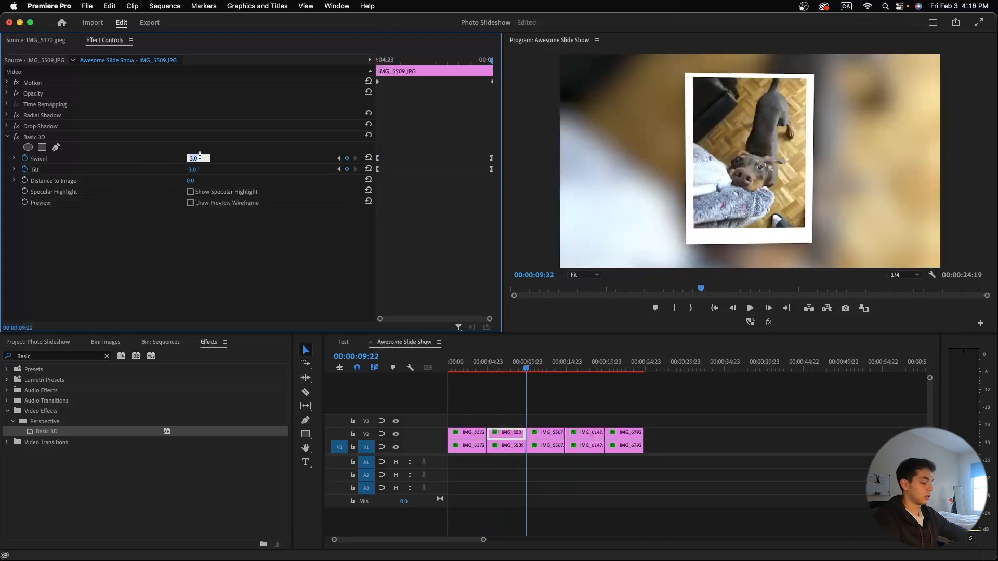
key(Return)
click(198, 168)
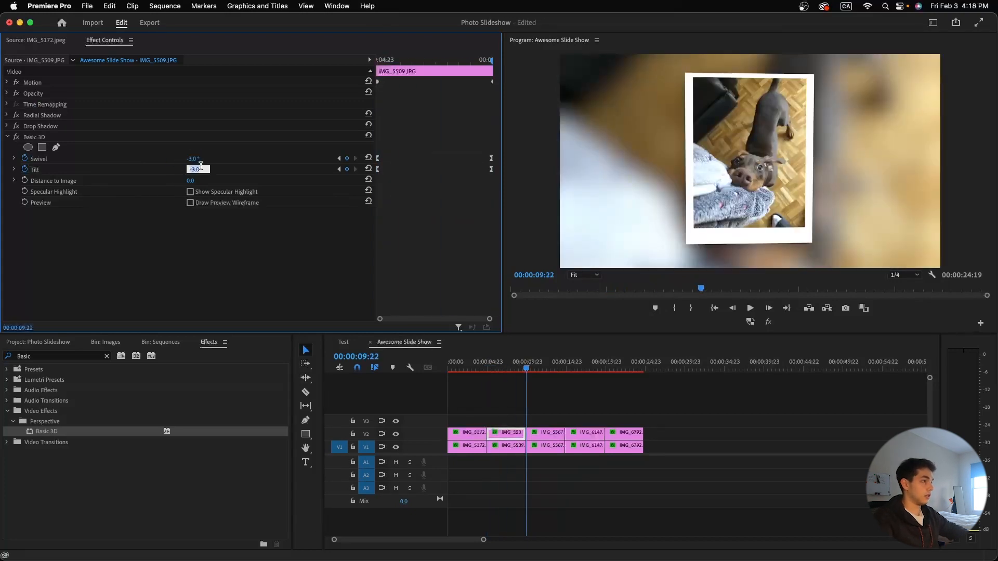
text(3)
key(Return)
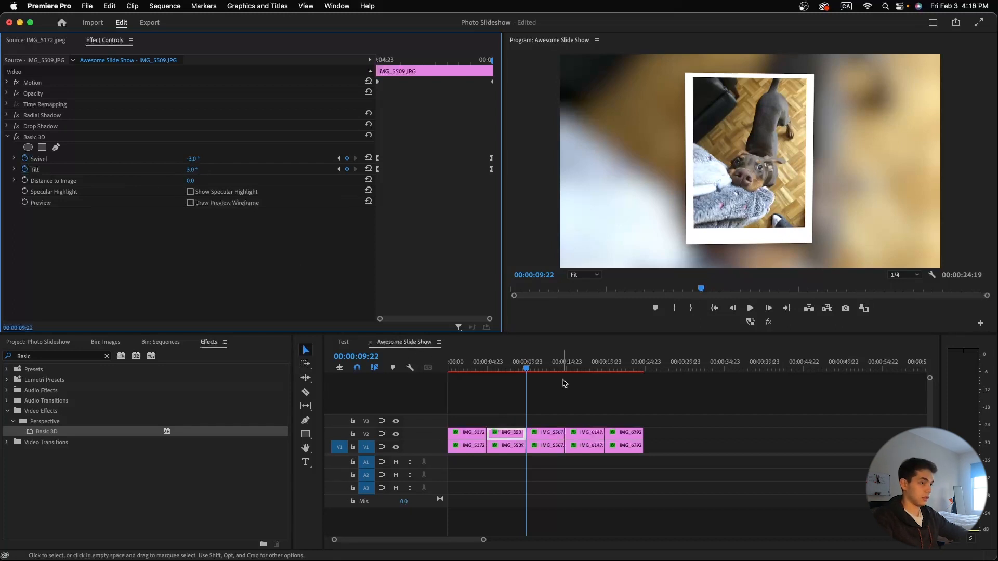
Replace the fourth V2 photo's Basic 3D effect with a copy of the one from the second V2 photo.
click(527, 370)
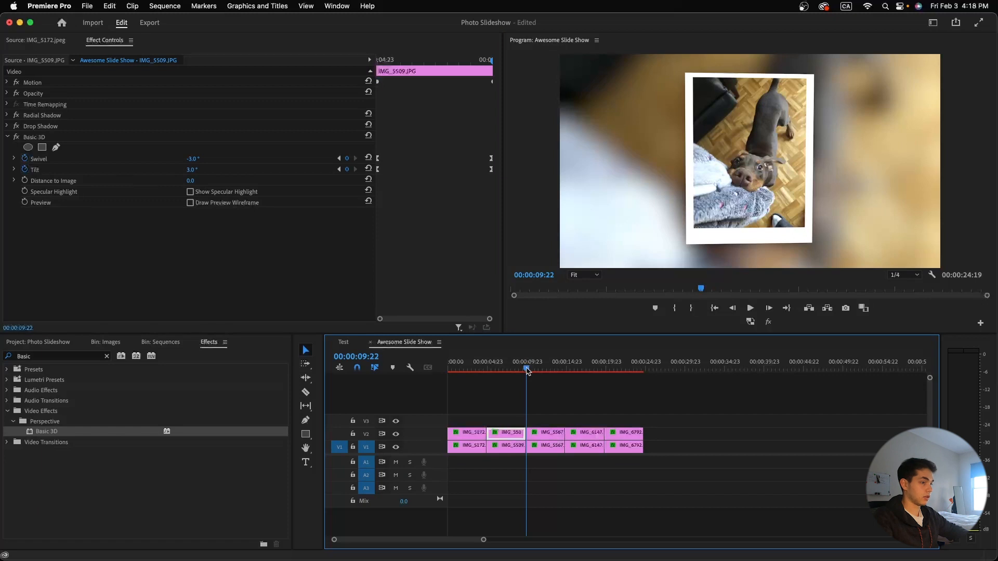
click(40, 139)
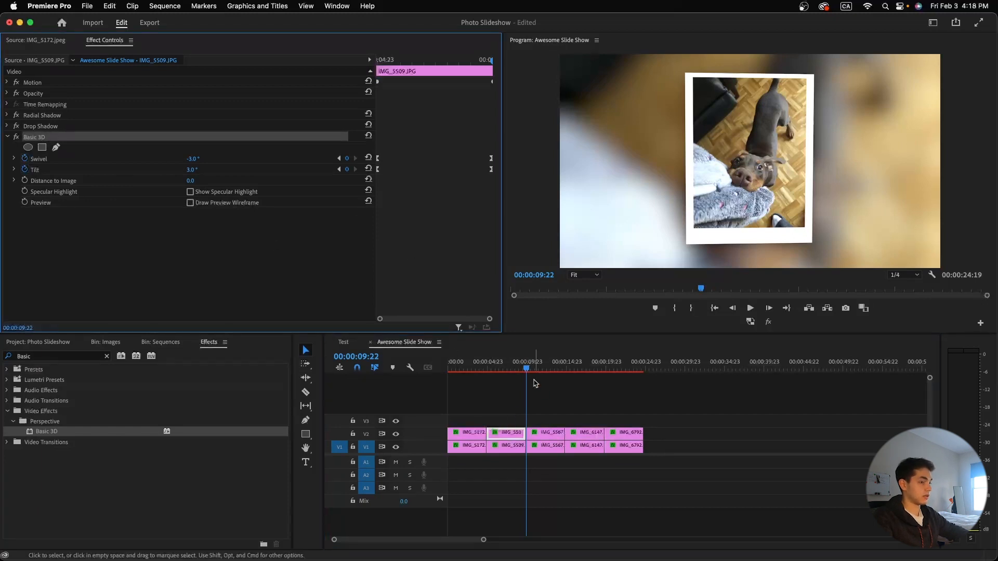
click(583, 433)
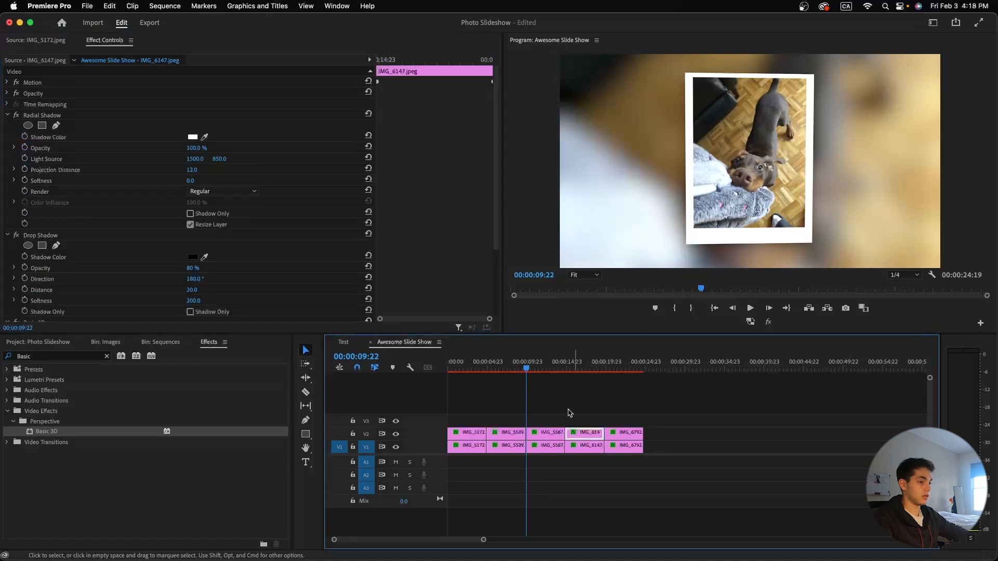
drag(528, 369, 576, 372)
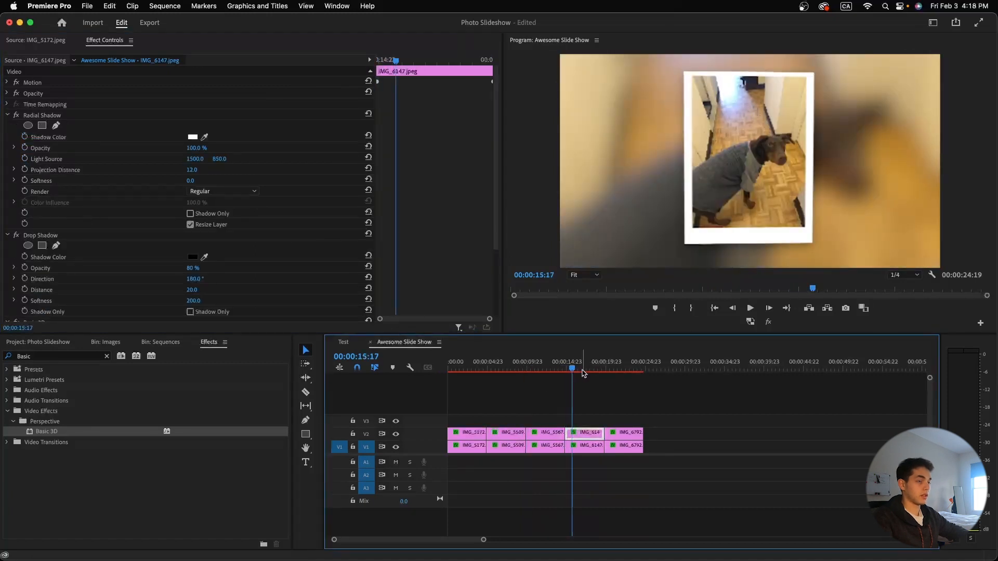
scroll(208, 197, down, 5)
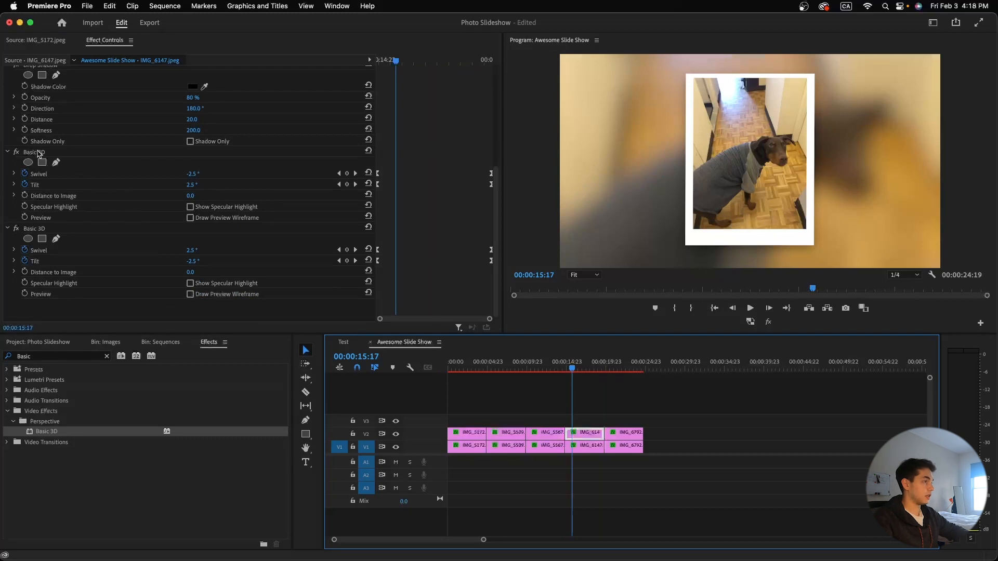
right_click(37, 152)
click(54, 242)
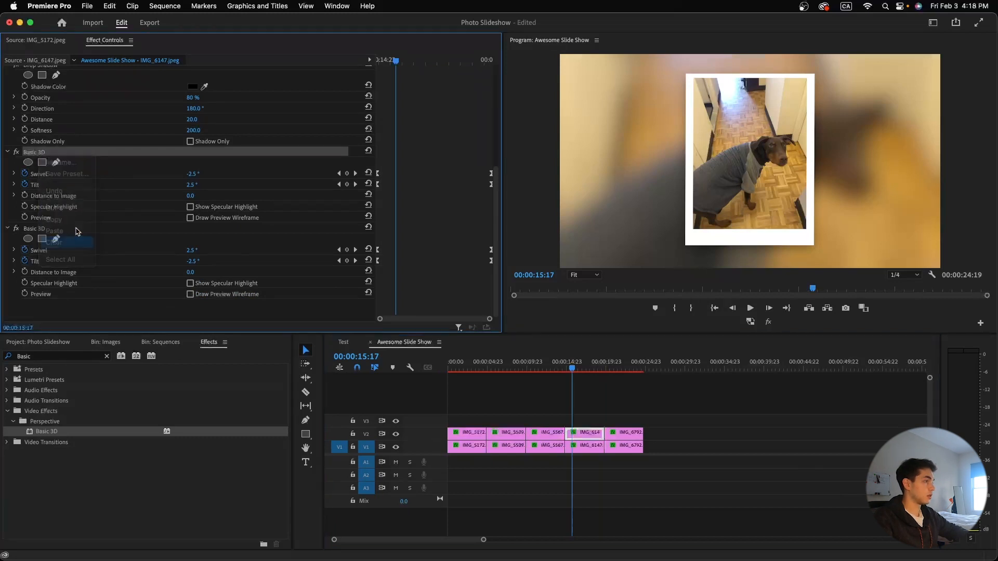
scroll(244, 259, up, 5)
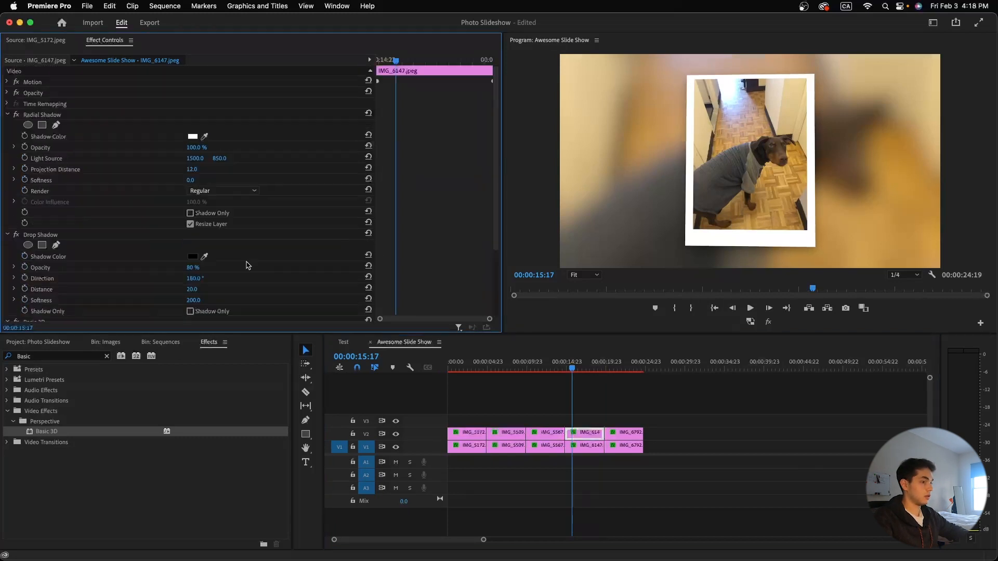
Play the slideshow from the start in full-size preview to check the alternating 3D motion, and return the playhead to the beginning.
click(516, 433)
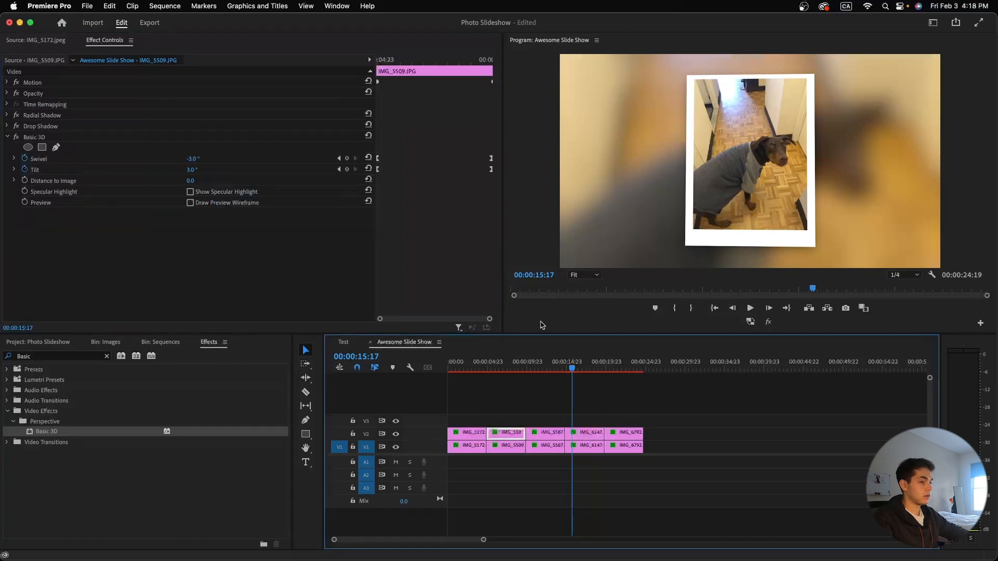
drag(572, 367, 448, 366)
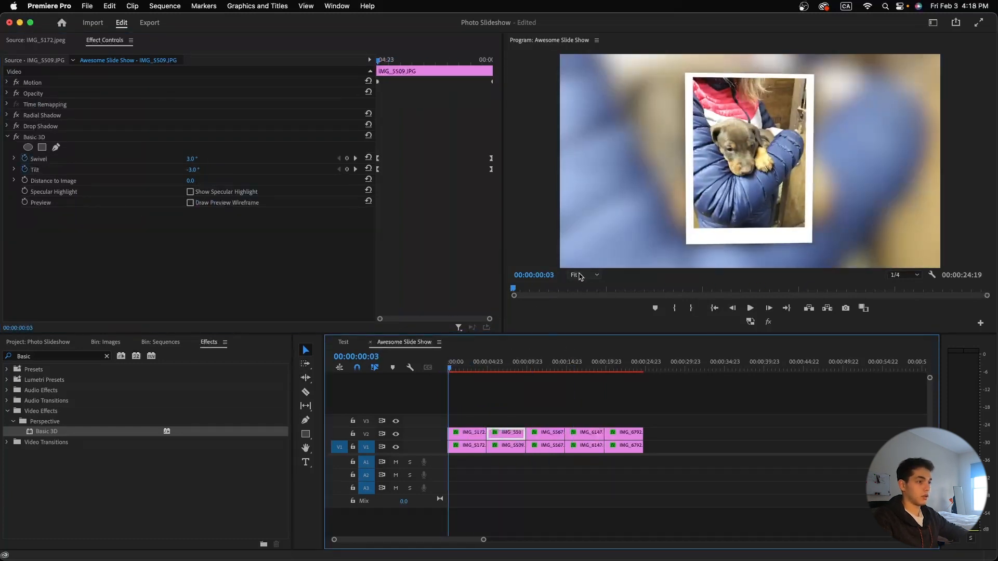
key(space)
key(grave)
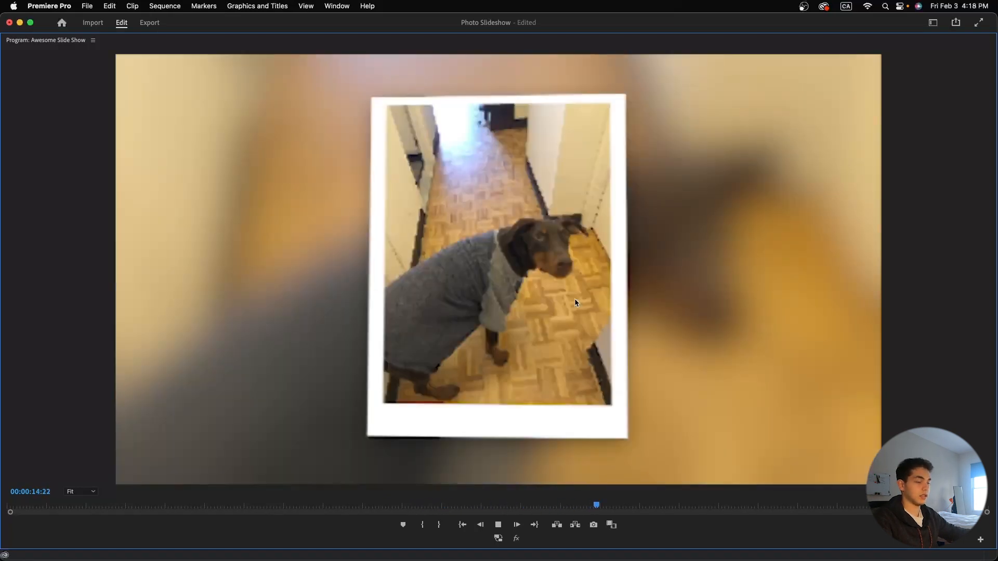
key(grave)
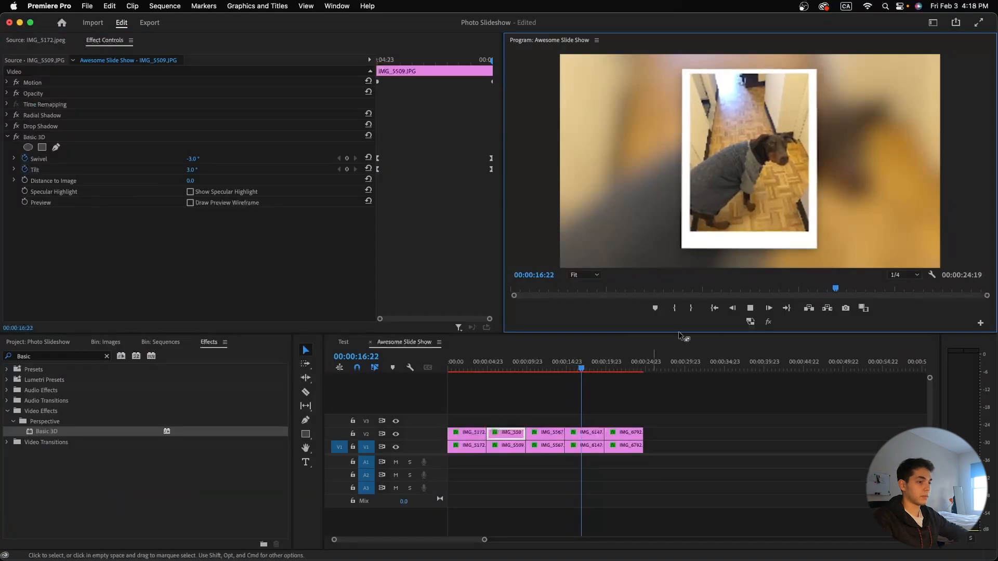
key(space)
drag(594, 367, 424, 372)
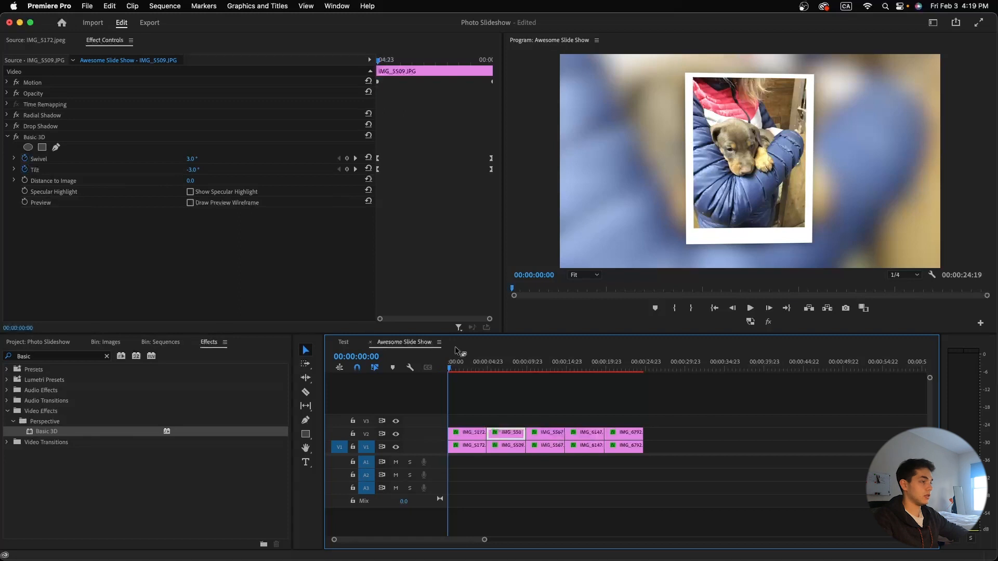
Search the effects for "slide" and apply the Whip transition to the cut between the first and second V2 photos.
click(55, 343)
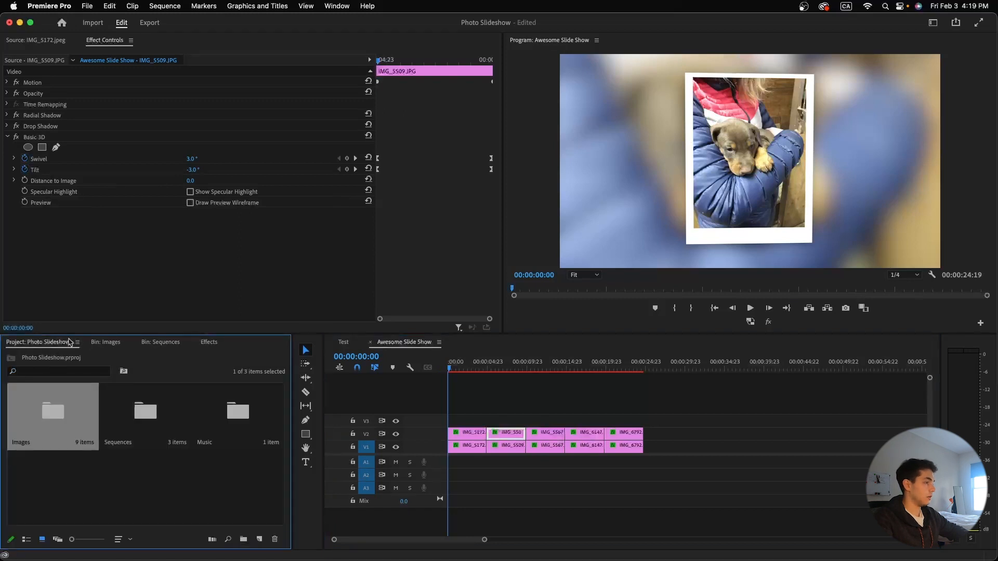
click(209, 343)
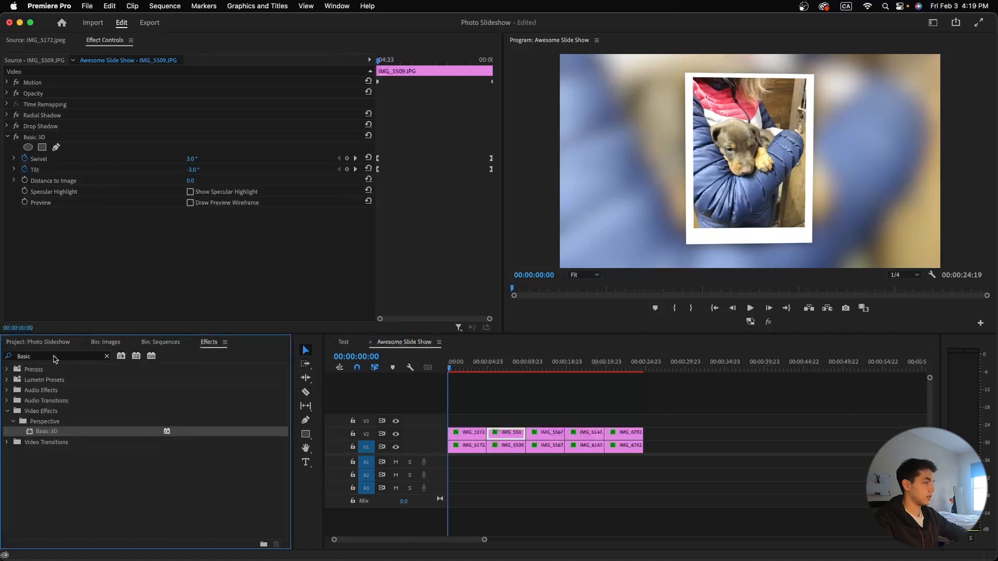
drag(54, 356, 20, 355)
key(BackSpace)
text(slide)
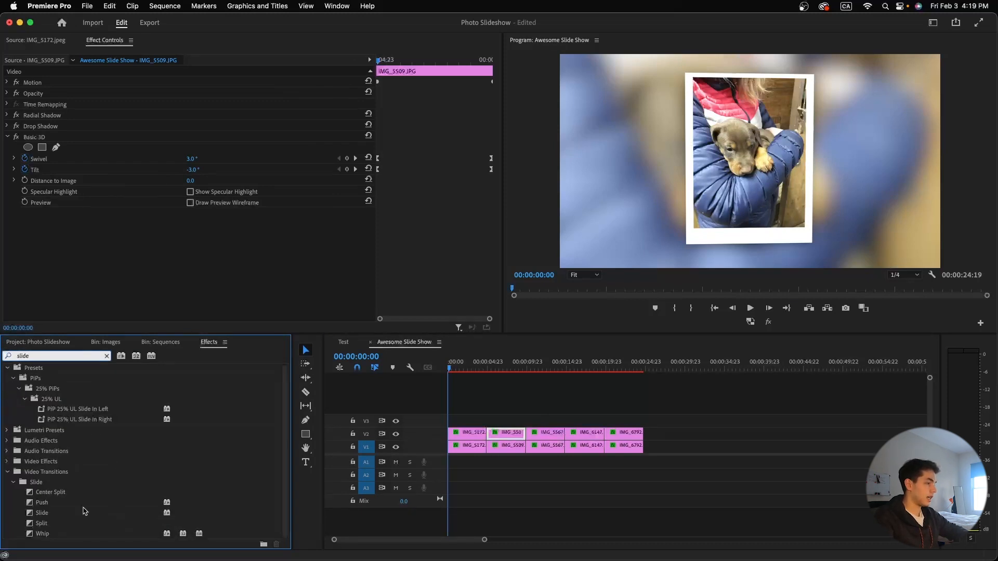
click(42, 535)
drag(233, 471, 498, 437)
click(447, 368)
drag(450, 369, 455, 370)
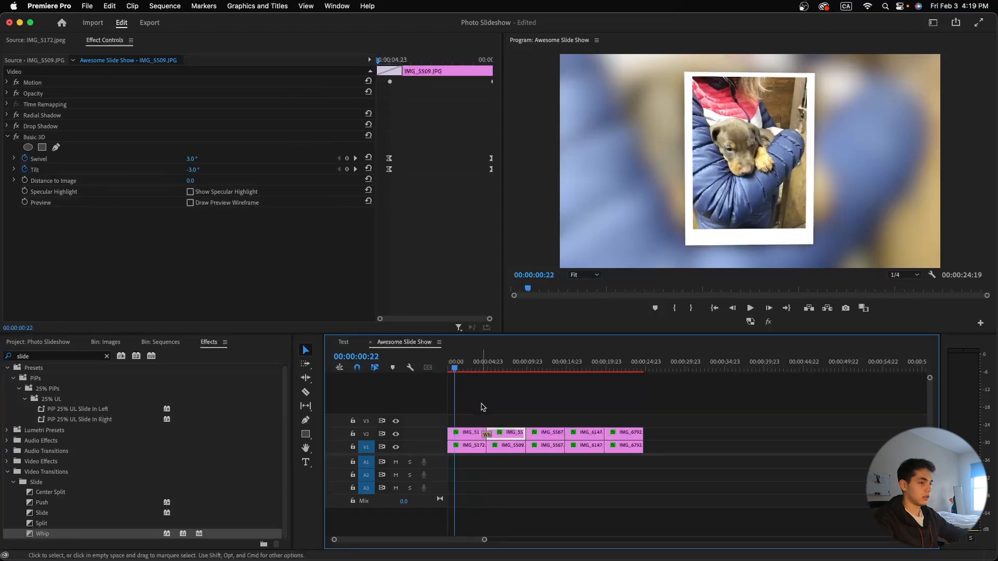
Set the Whip transition's duration to 00:00:00:15.
scroll(484, 409, up, 4)
click(491, 431)
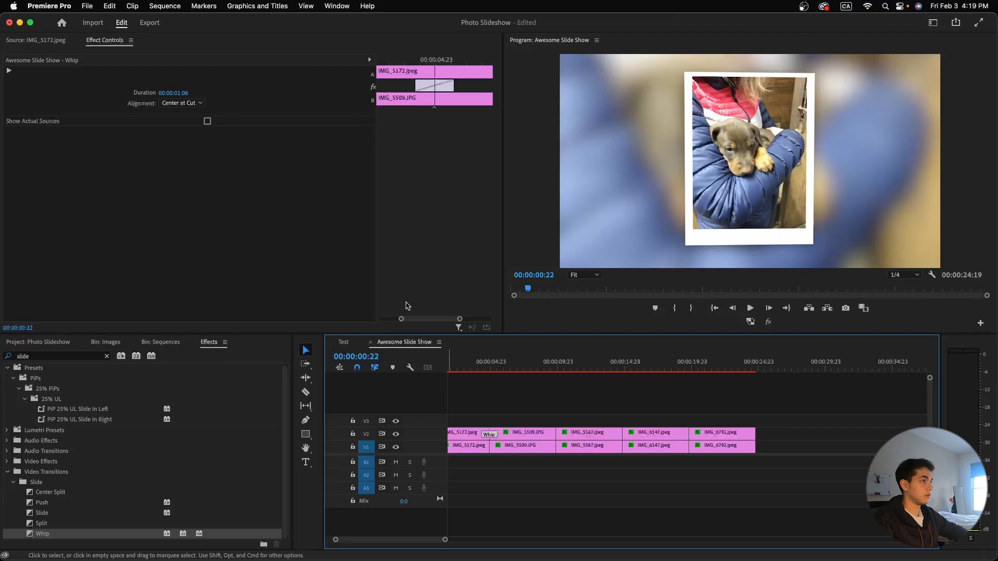
click(185, 93)
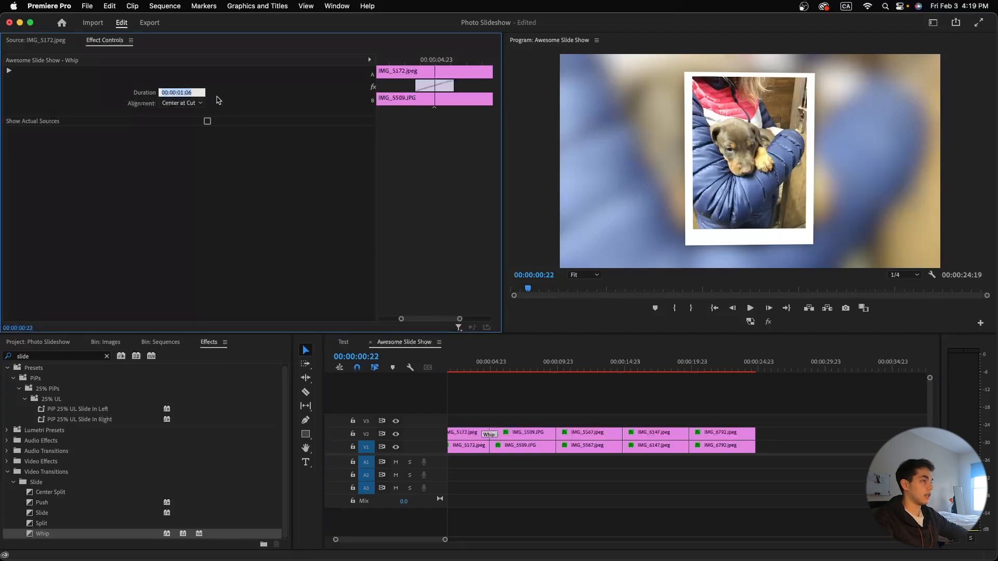
click(199, 92)
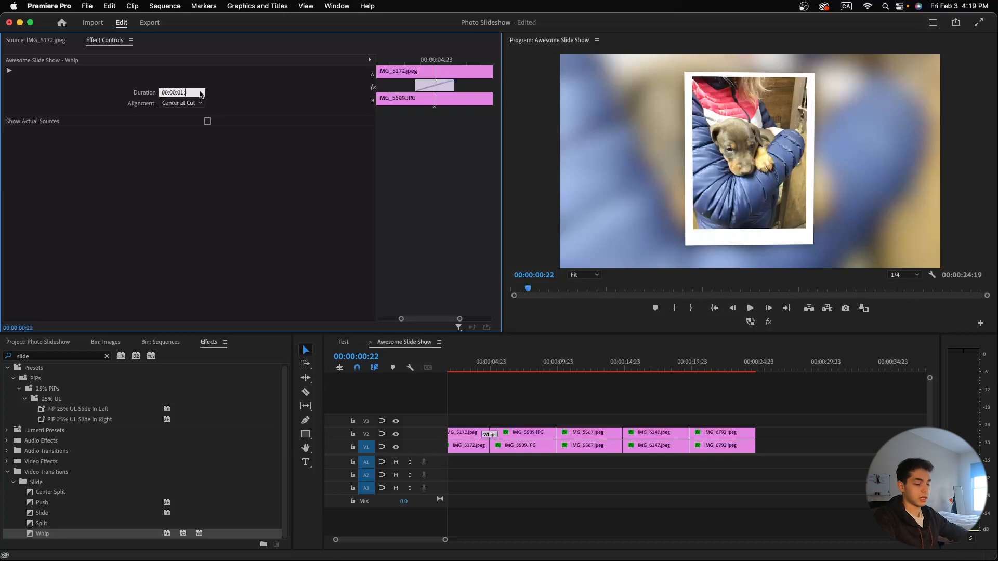
text(15)
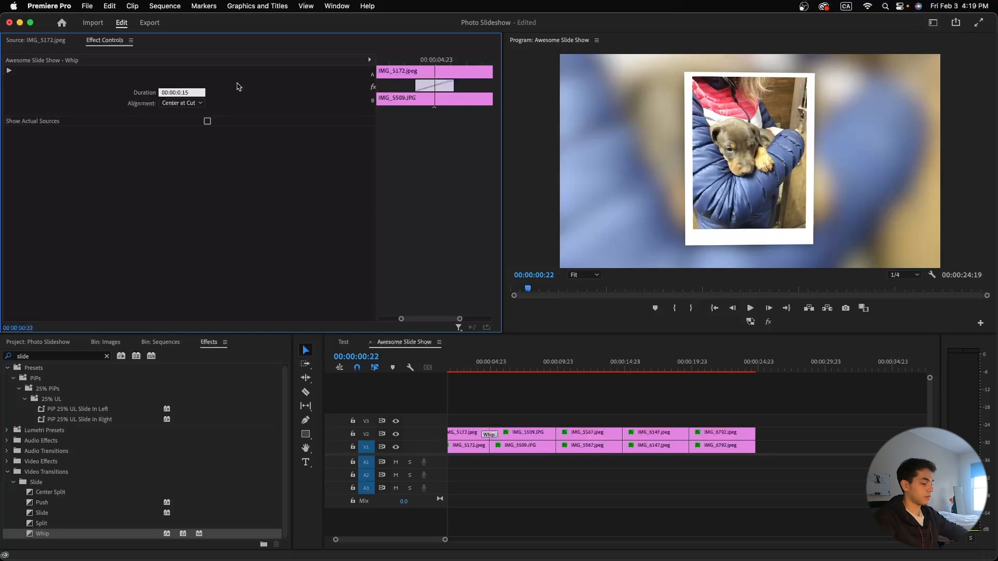
key(Return)
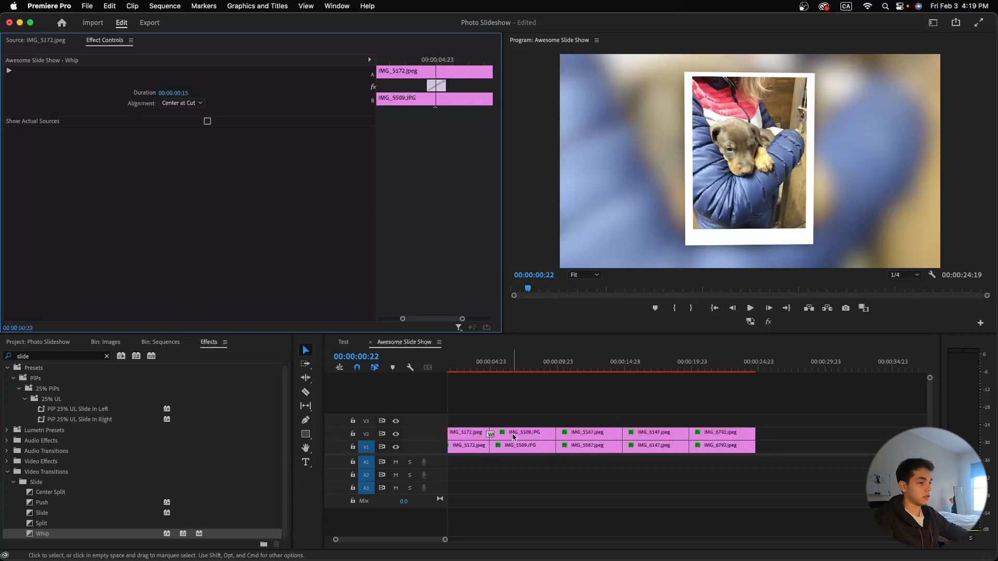
Copy the shortened Whip transition onto all the remaining cuts between photos on V1 and V2.
click(491, 436)
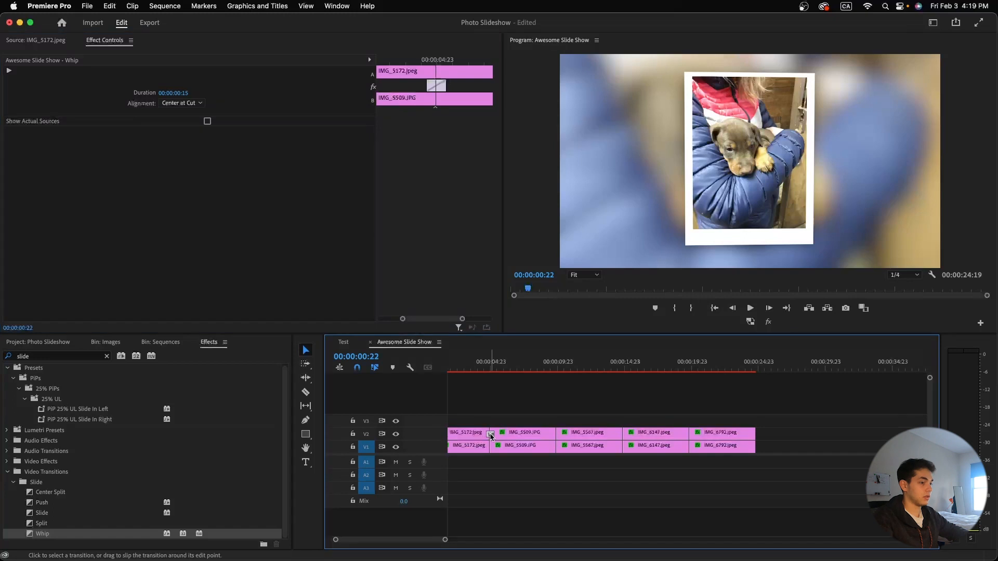
click(497, 406)
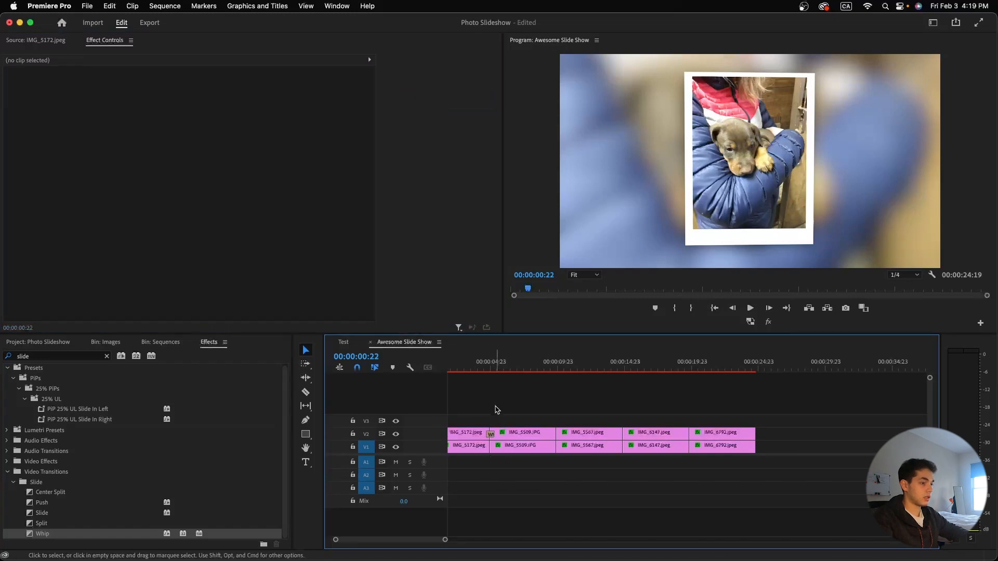
click(492, 435)
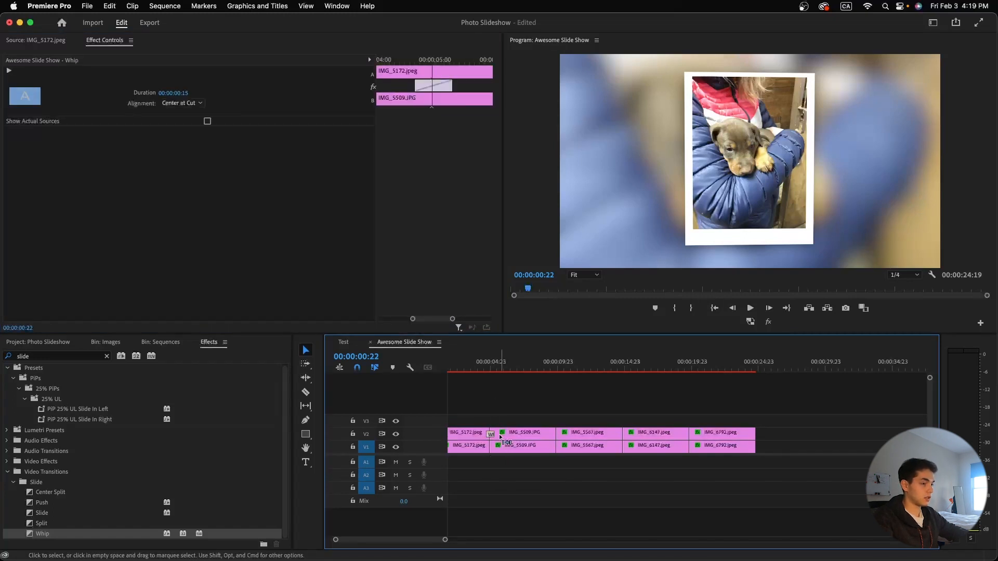
click(489, 446)
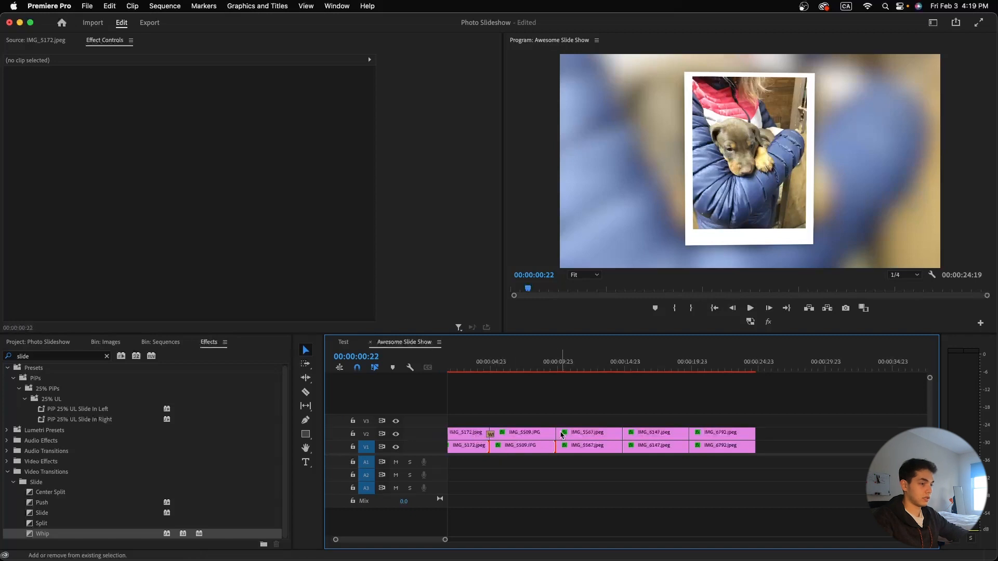
click(619, 433)
click(555, 432)
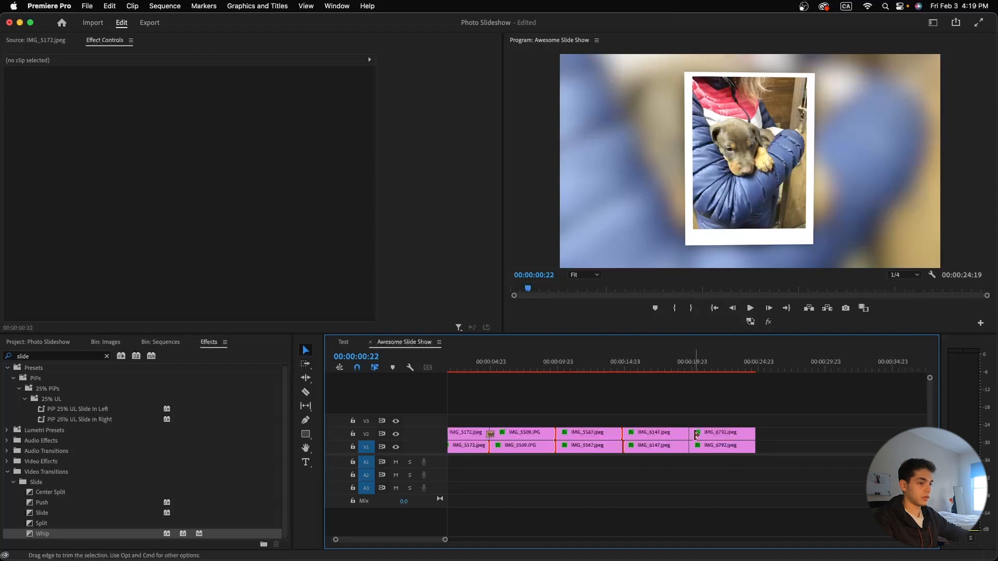
key(super+d)
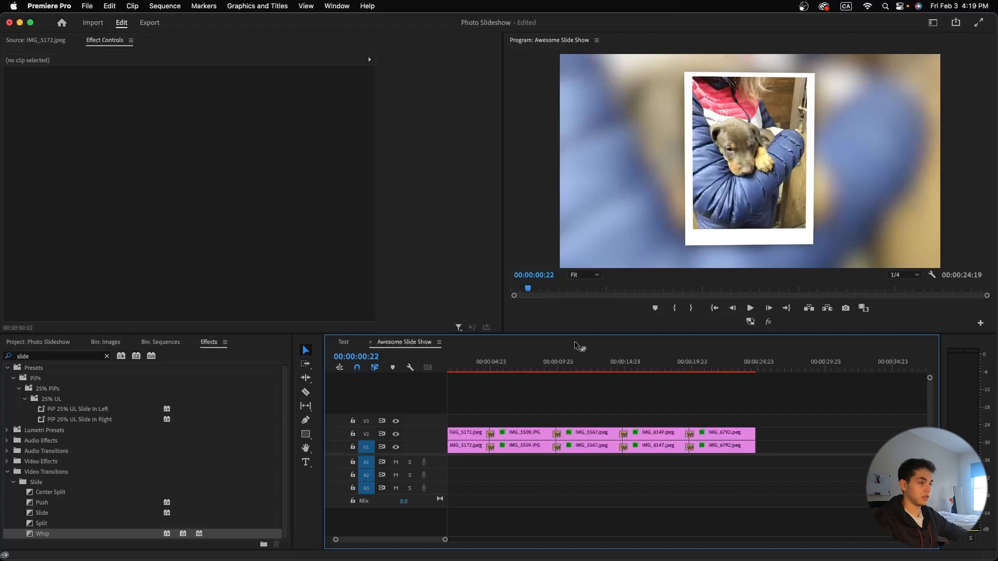
Add Colorful Flowers.mp3 from the Music bin to audio track A1 at the start of the sequence.
drag(473, 357, 430, 357)
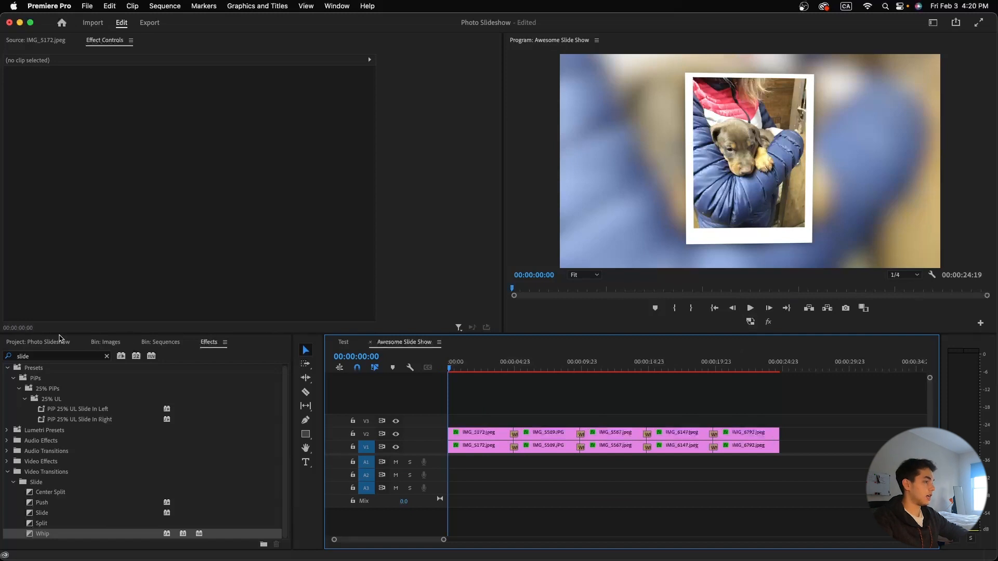
click(43, 342)
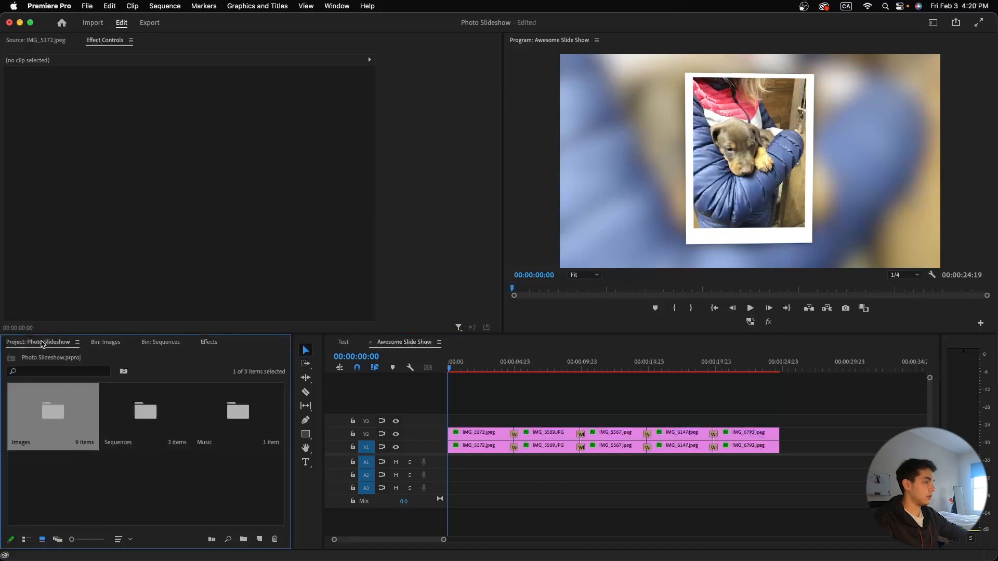
double_click(221, 413)
drag(59, 413, 451, 466)
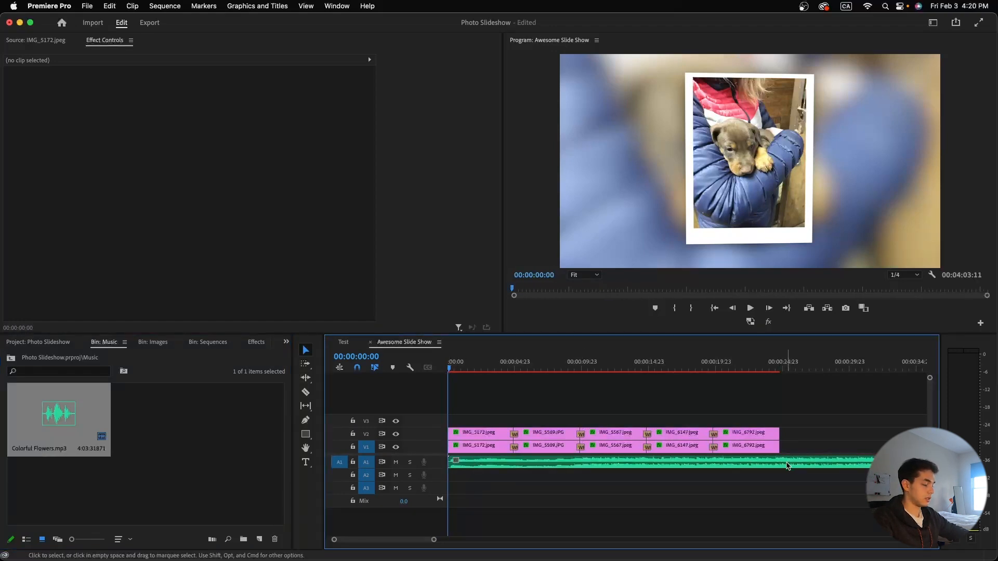
Split the Colorful Flowers.mp3 clip on A1 where the last photo ends and delete the excess music after the cut.
key(c)
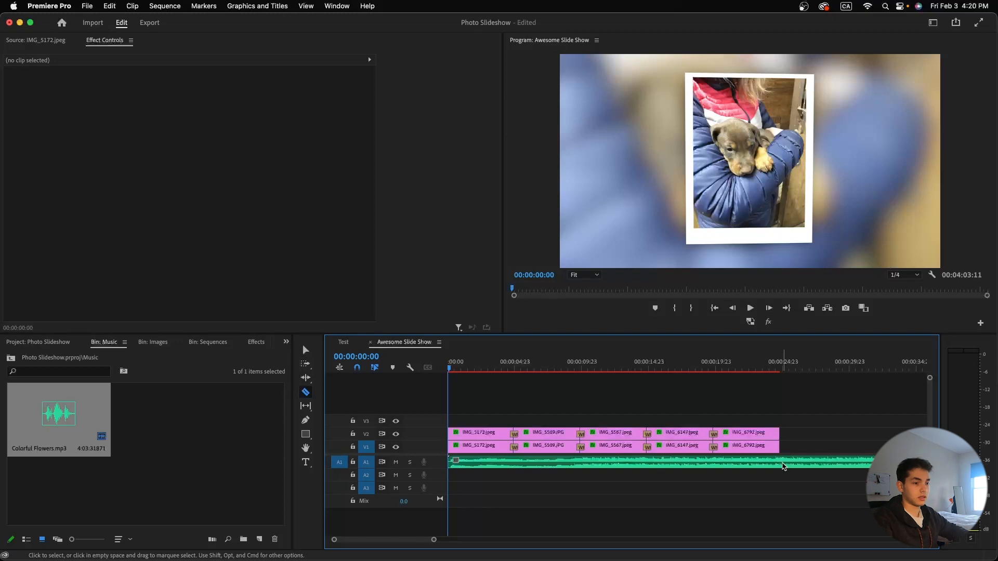
click(781, 462)
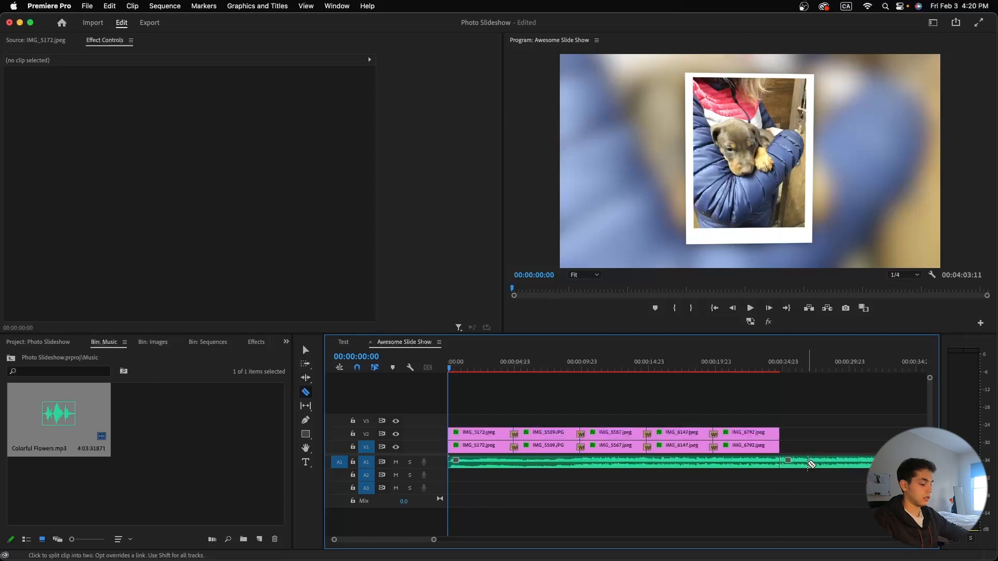
key(v)
click(802, 467)
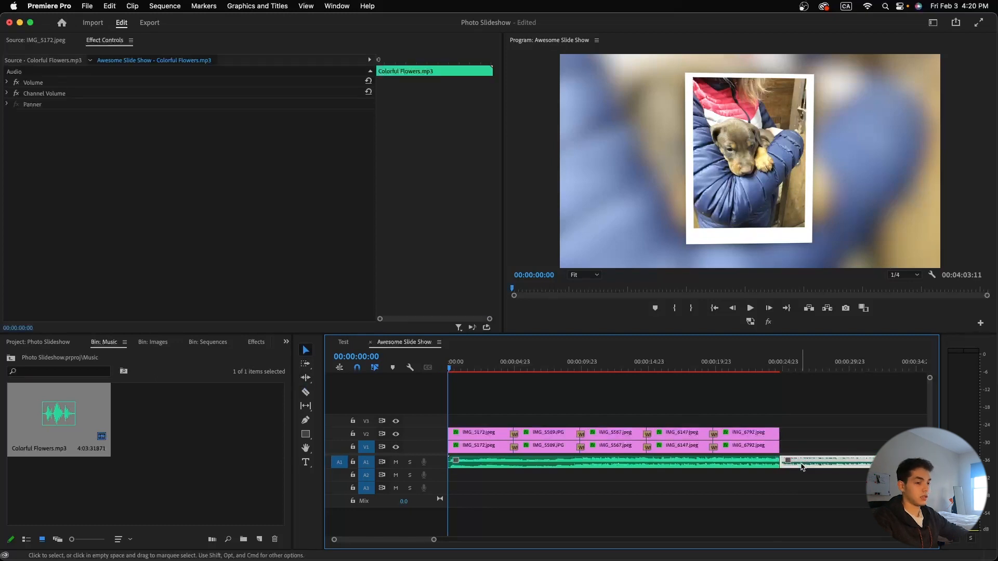
key(Delete)
key(End)
drag(780, 368, 480, 375)
Expand audio track A1 to show its waveform and lower the music clip's volume level.
key(Home)
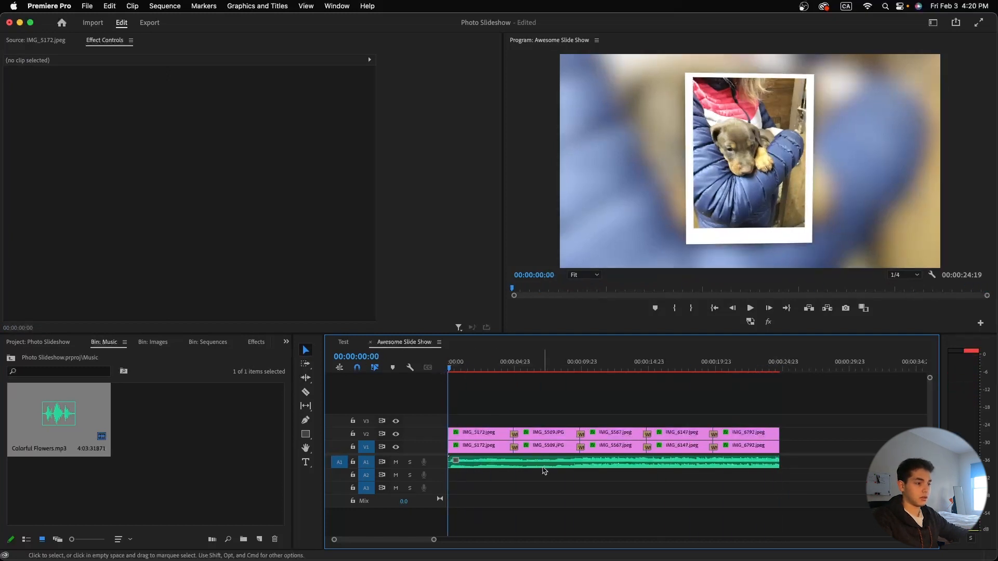
double_click(436, 469)
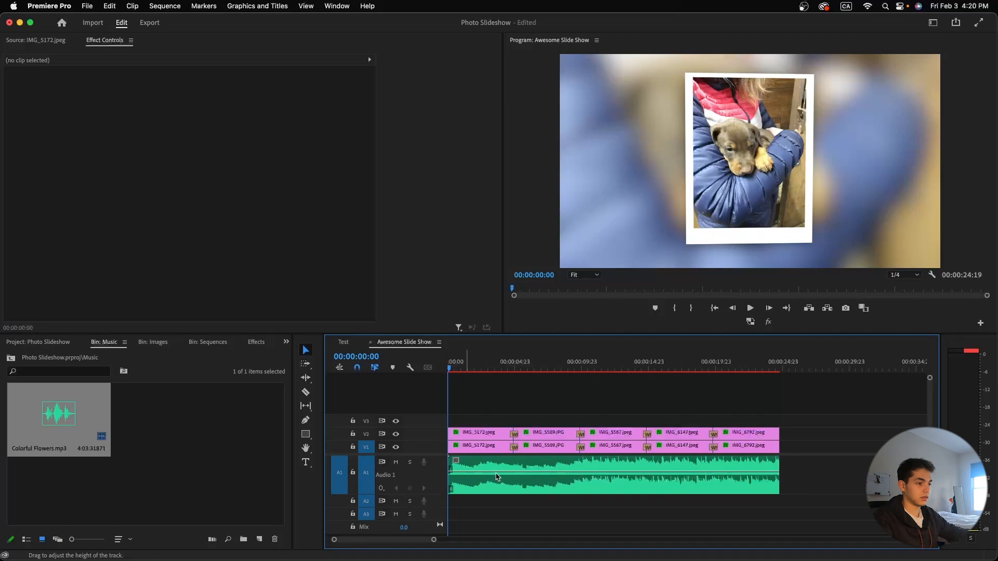
drag(496, 470, 496, 484)
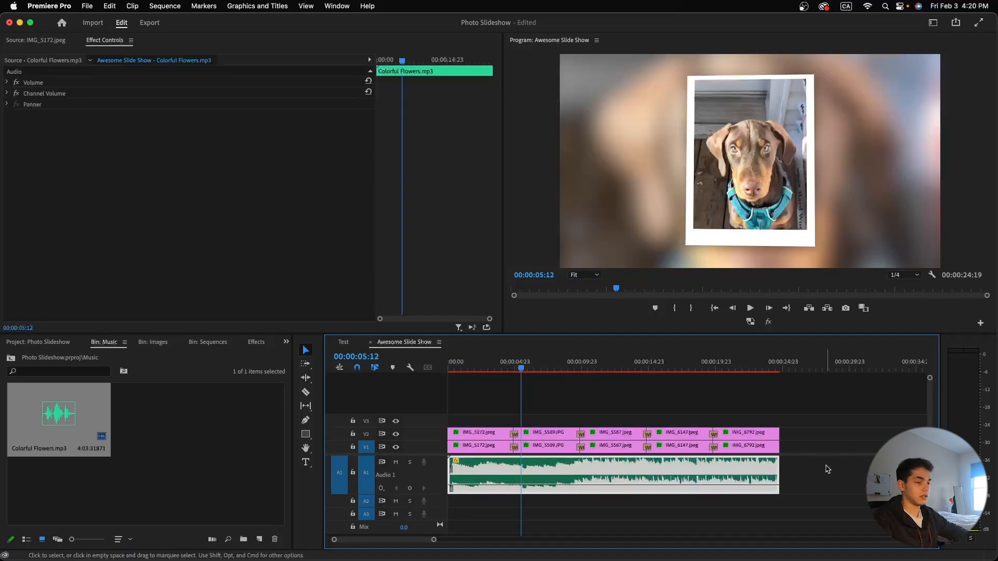
Select all photo and music clips in the sequence and render the effects from In to Out.
drag(823, 496, 407, 367)
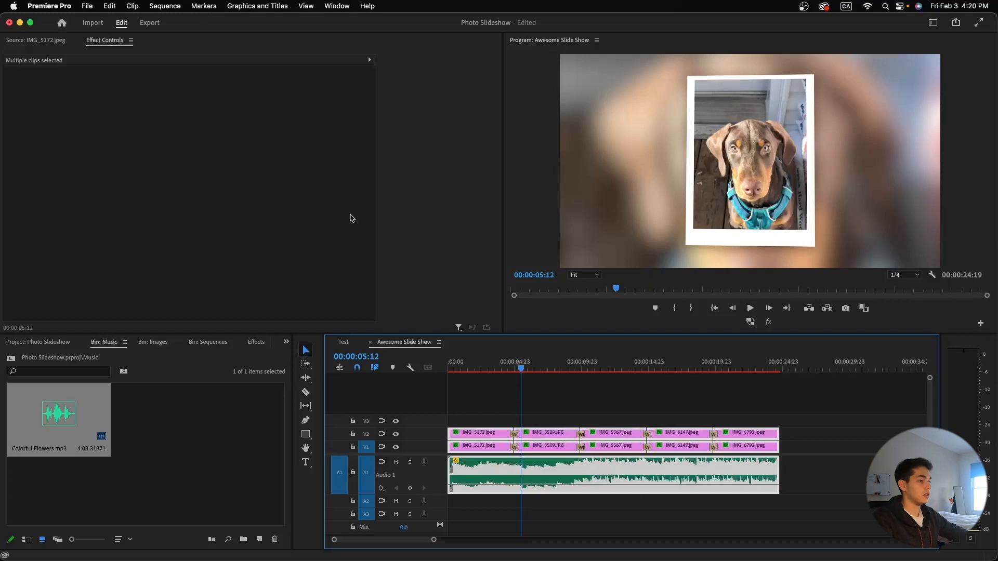
click(162, 6)
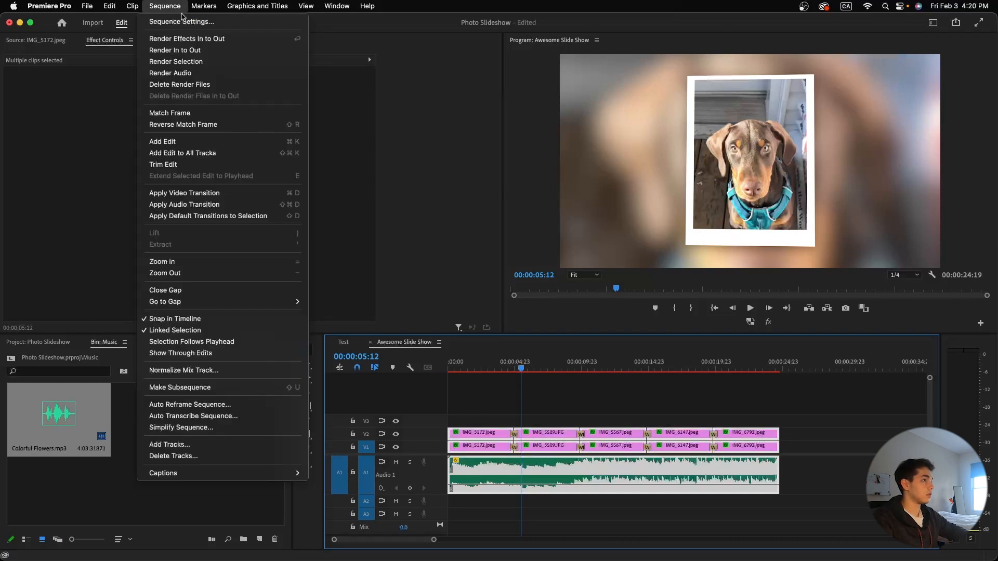
click(177, 39)
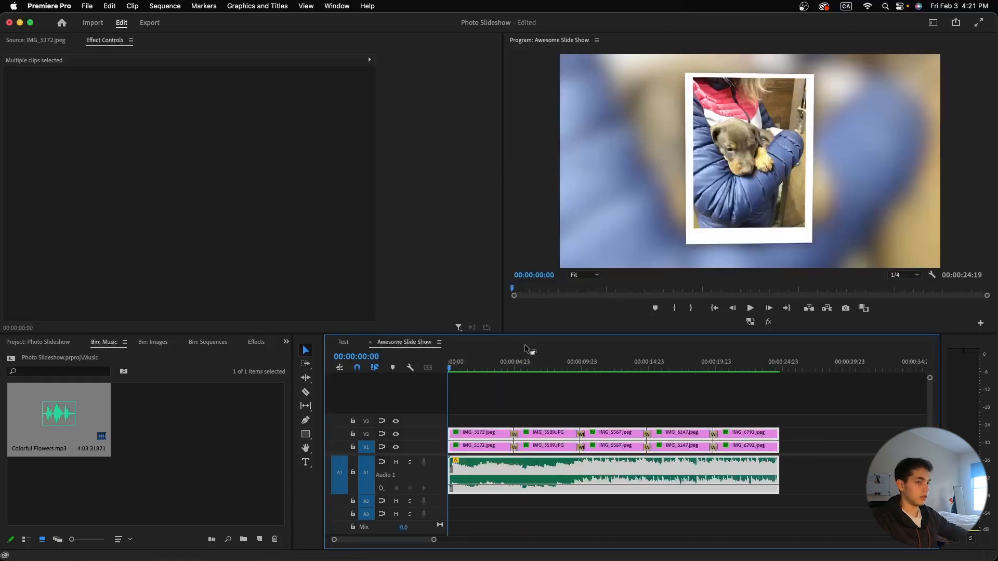
Play the rendered slideshow from the start in the maximized Program monitor and review the last photo near the end.
click(532, 249)
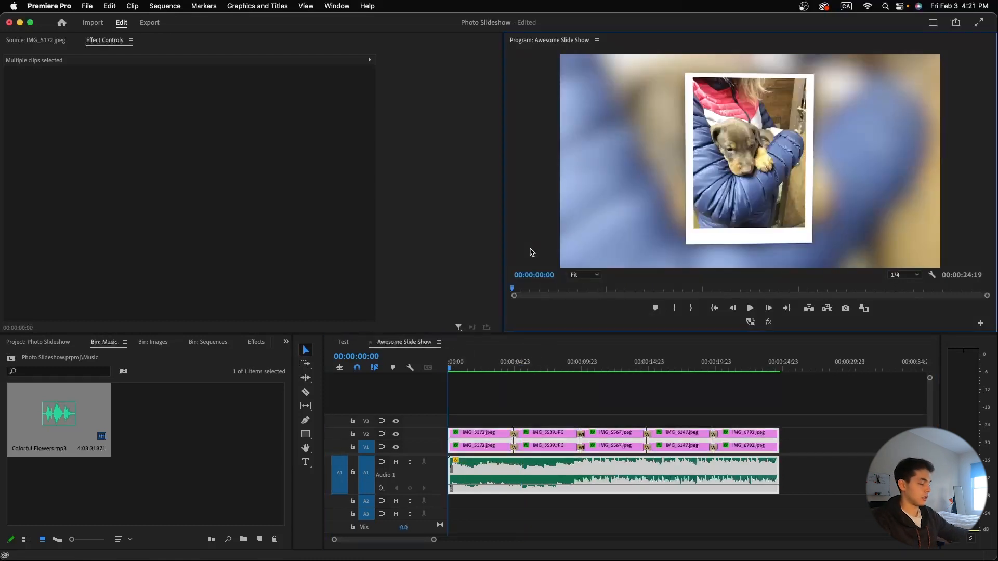
key(grave)
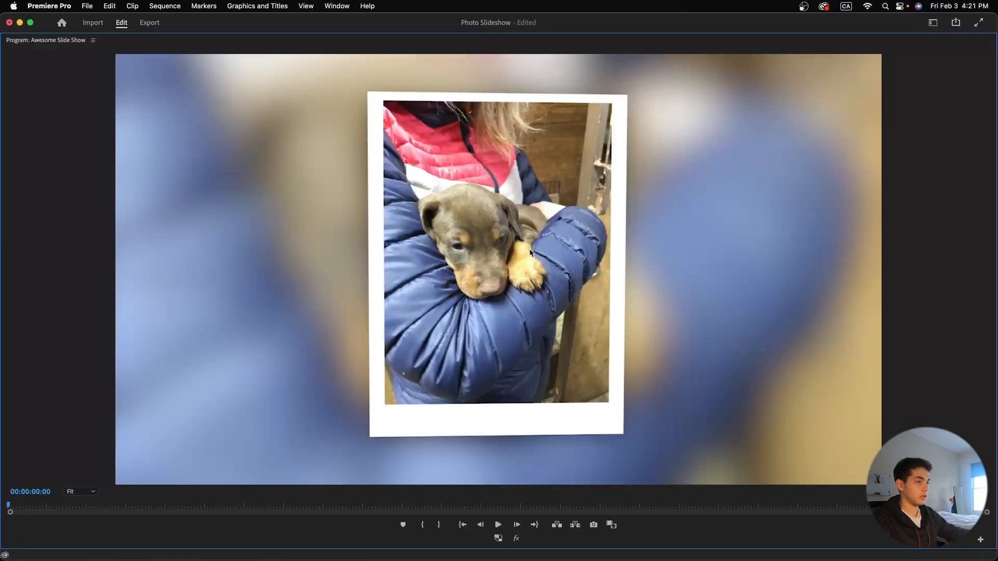
click(498, 526)
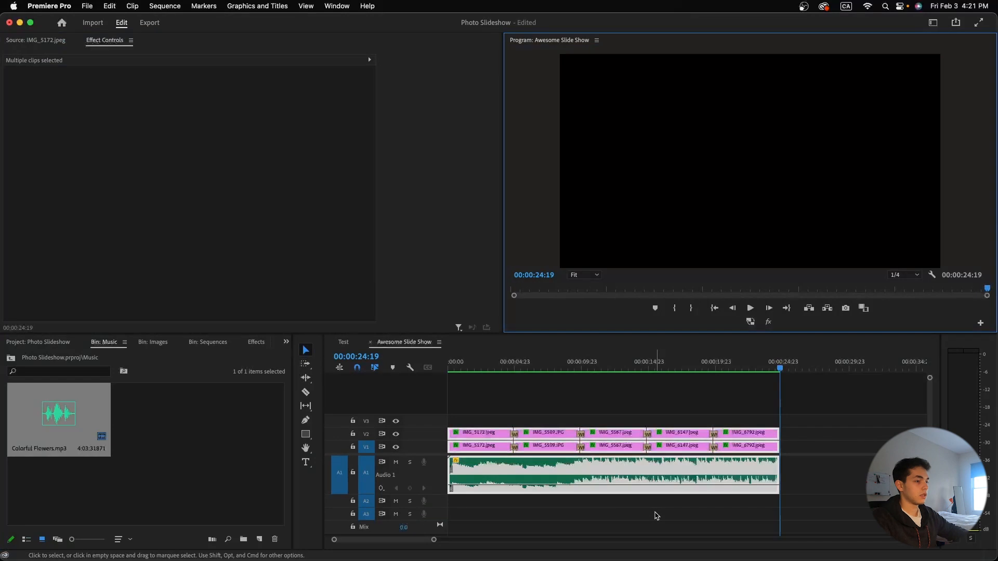
mouse_move(785, 367)
mouse_down()
mouse_move(751, 368)
mouse_move(770, 369)
mouse_up()
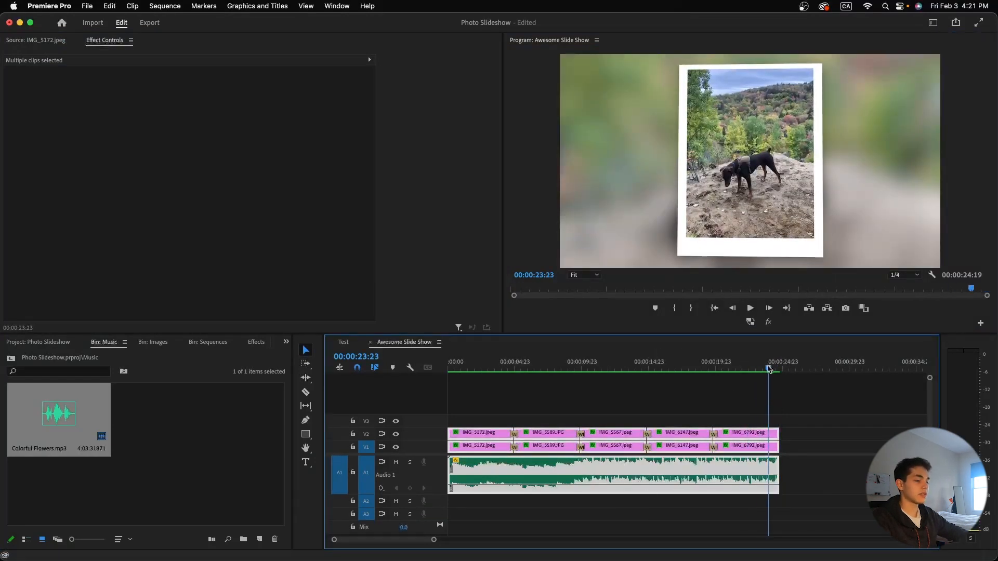